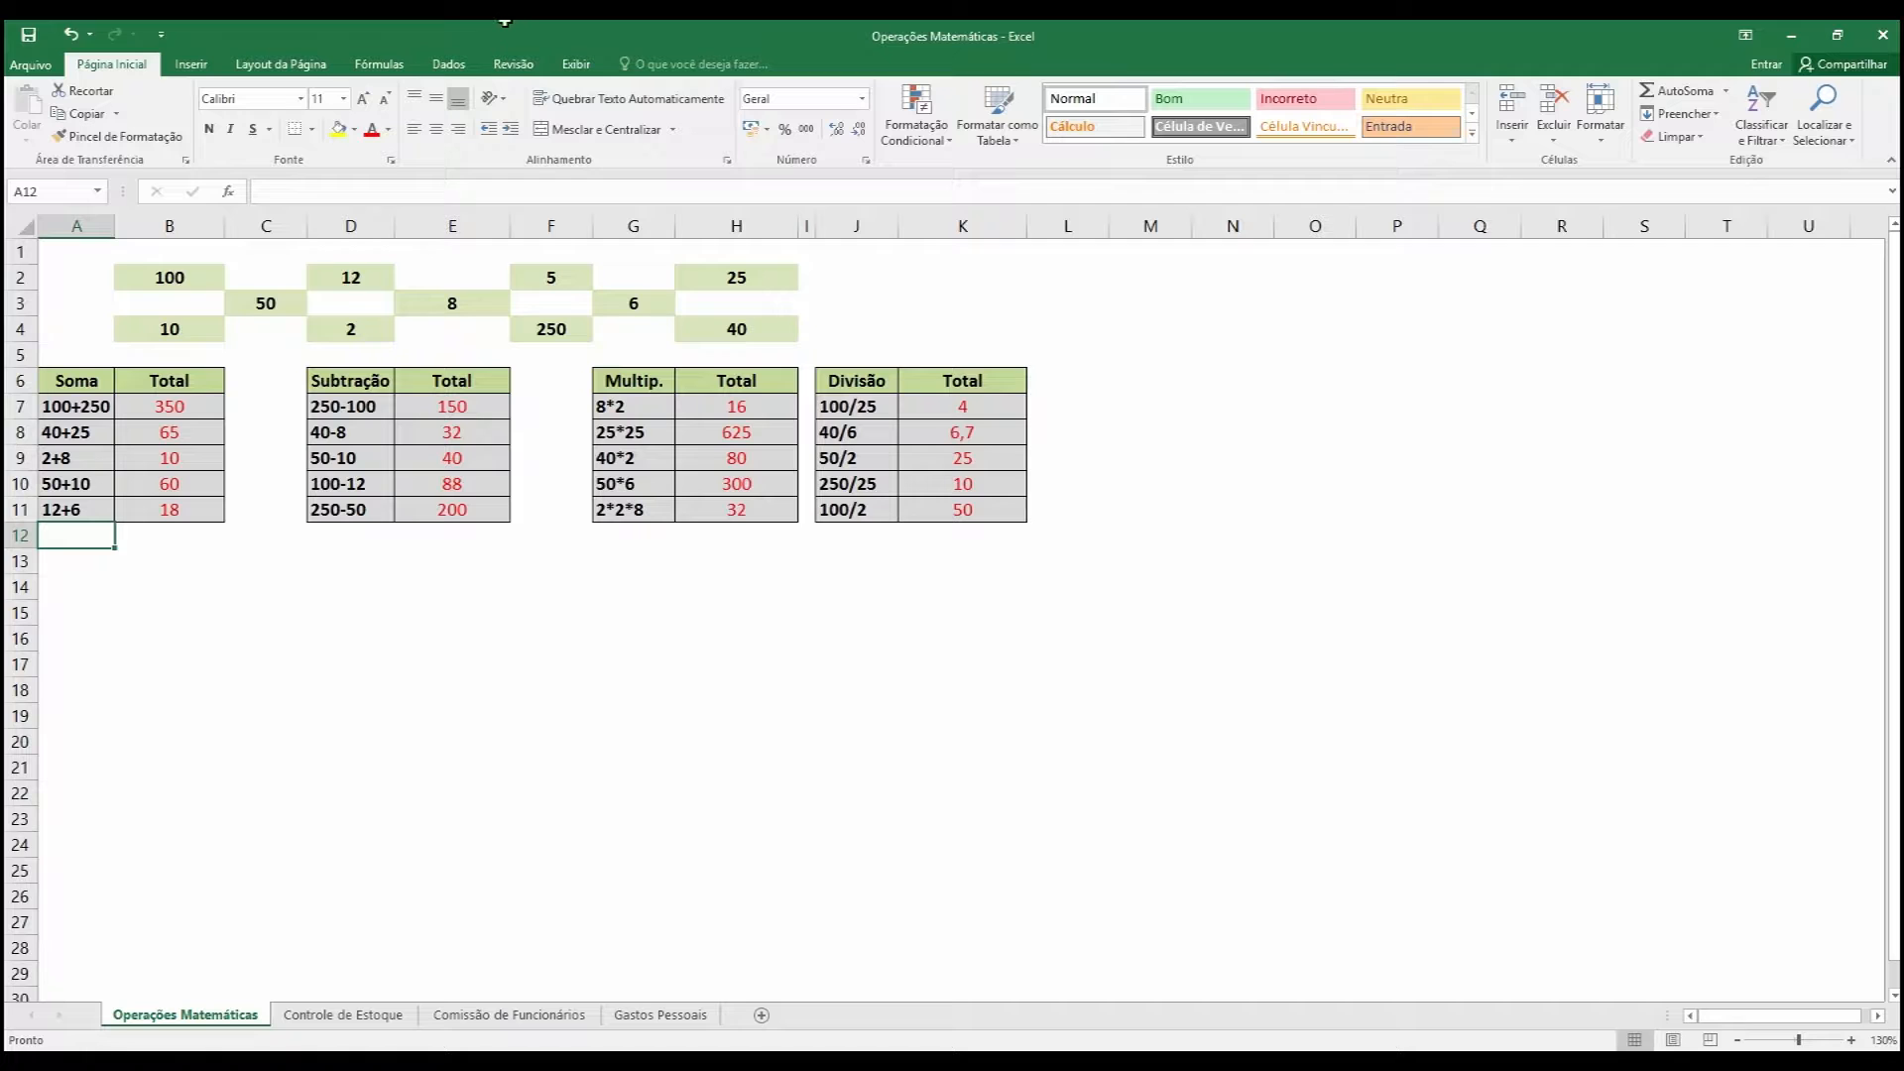
Open the Controle de Estoque sheet and enlarge its display to 150%.
click(370, 1017)
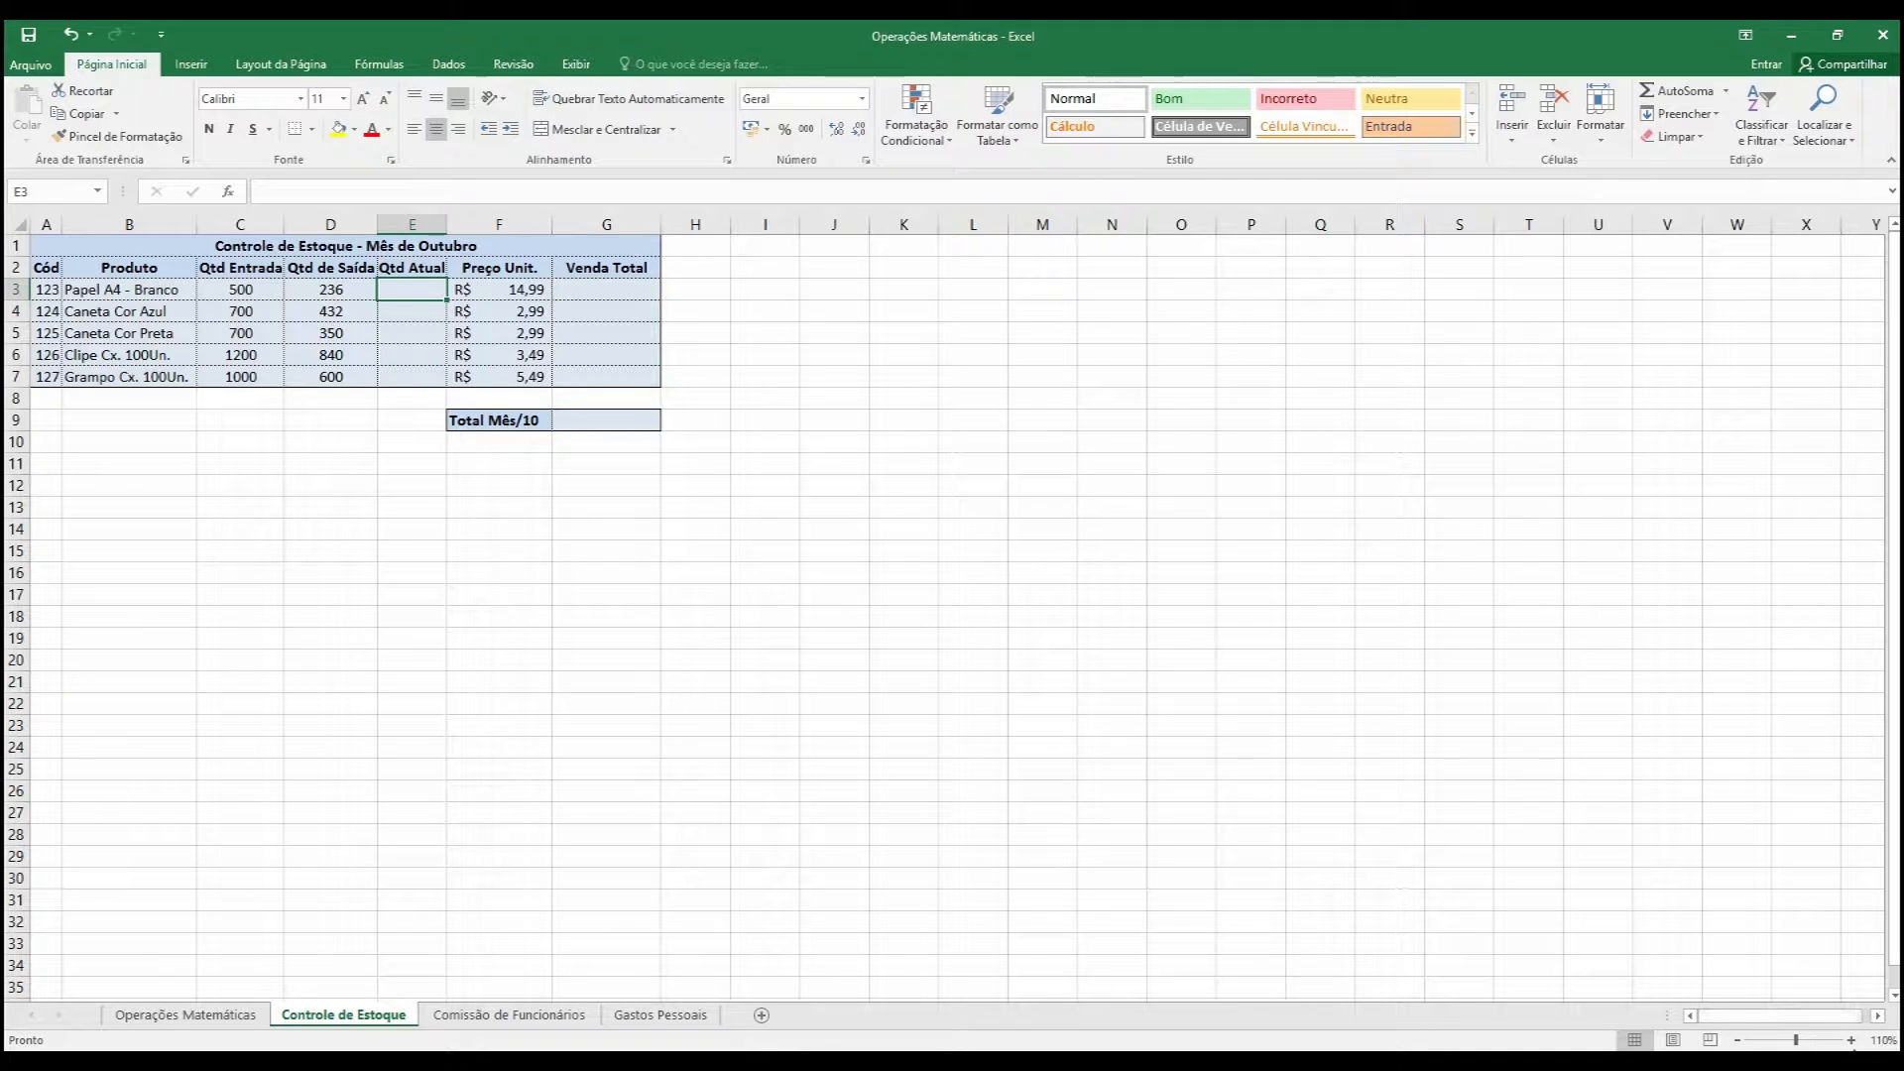
click(1851, 1039)
click(1851, 1040)
click(1851, 1040)
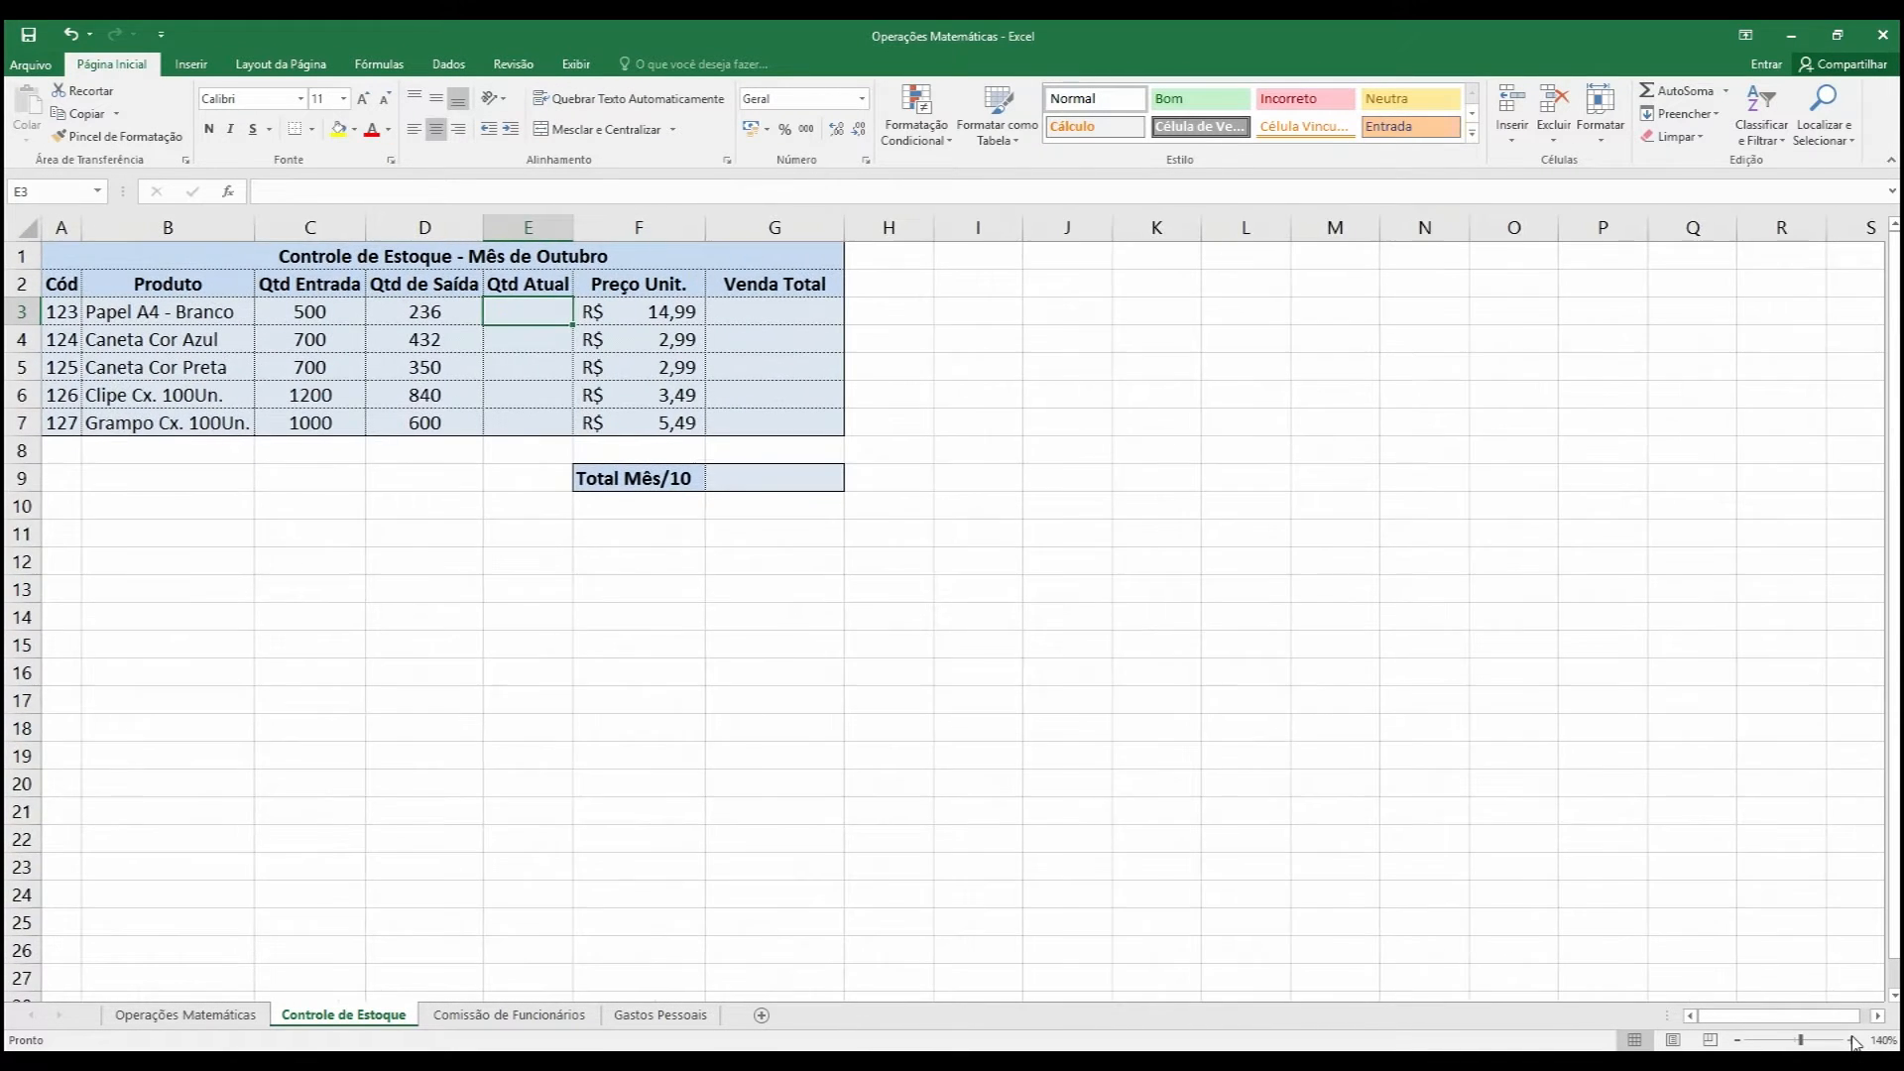
click(1851, 1039)
click(178, 494)
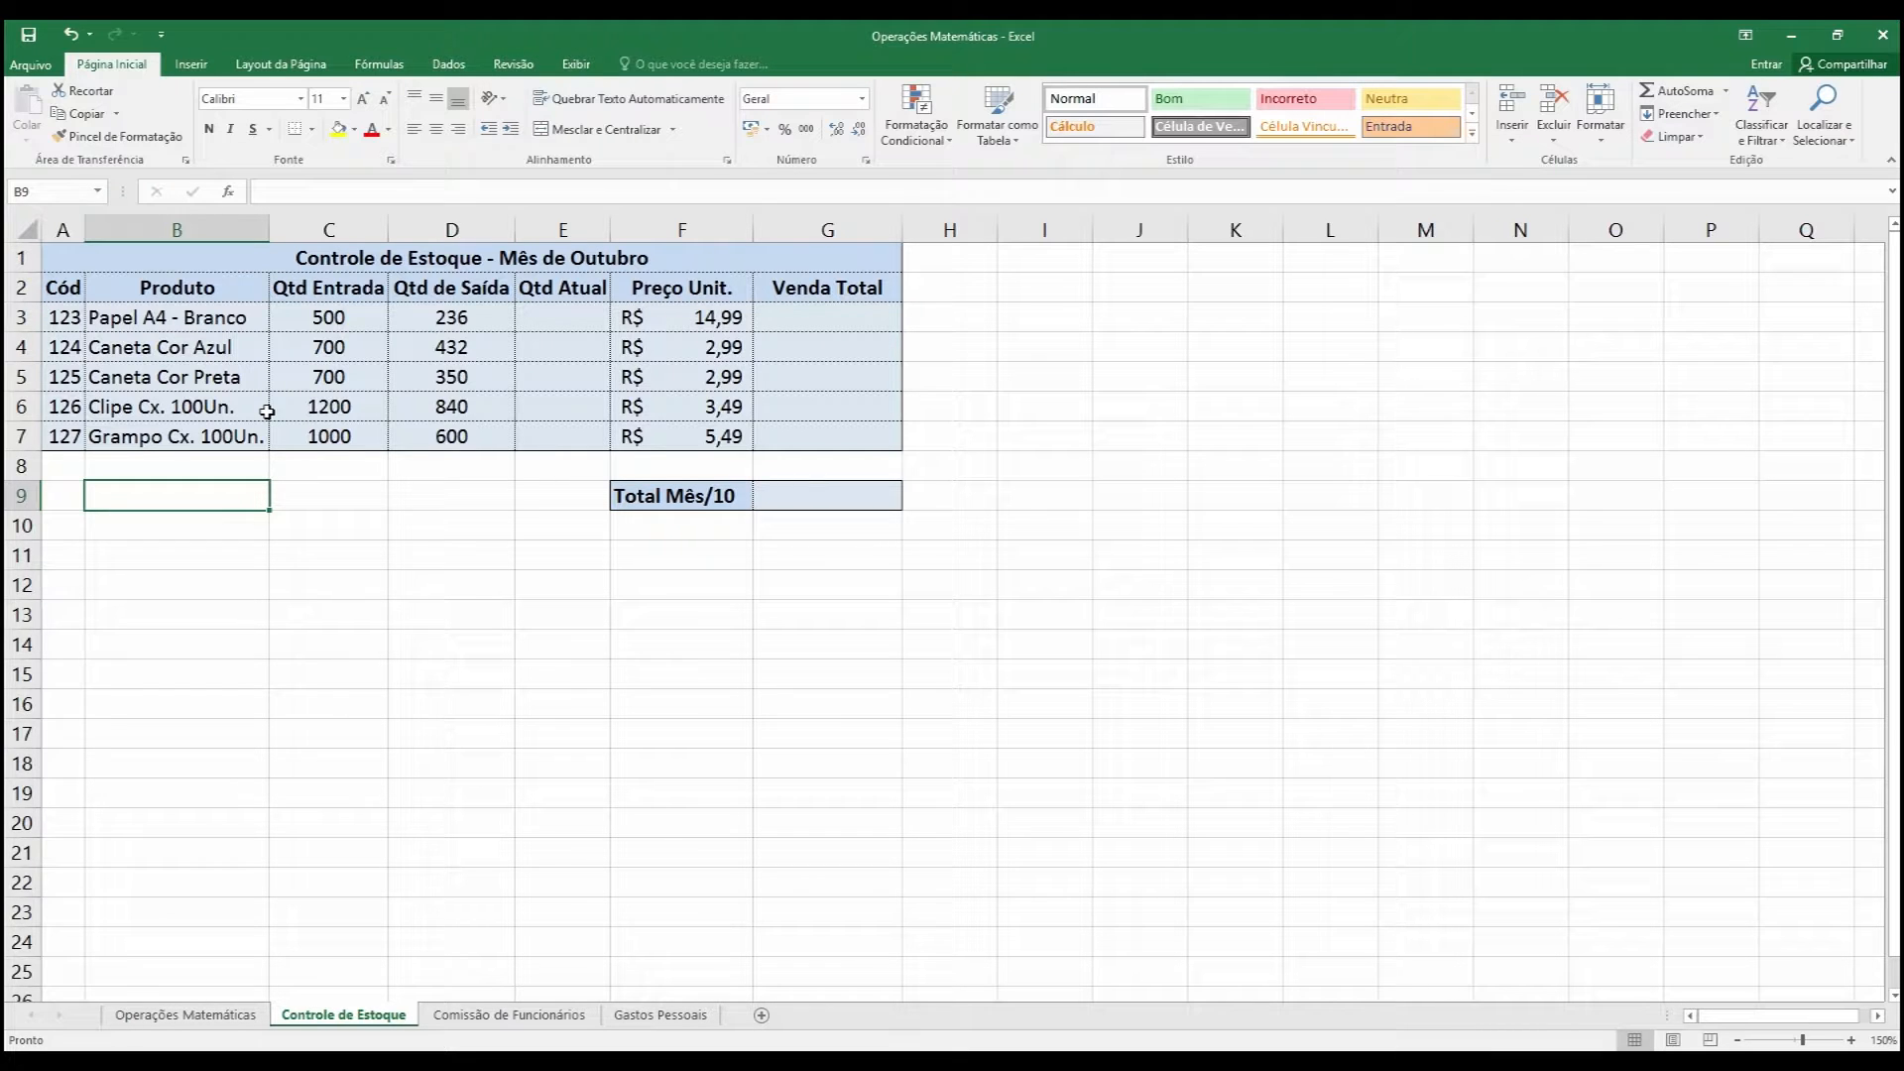
click(395, 264)
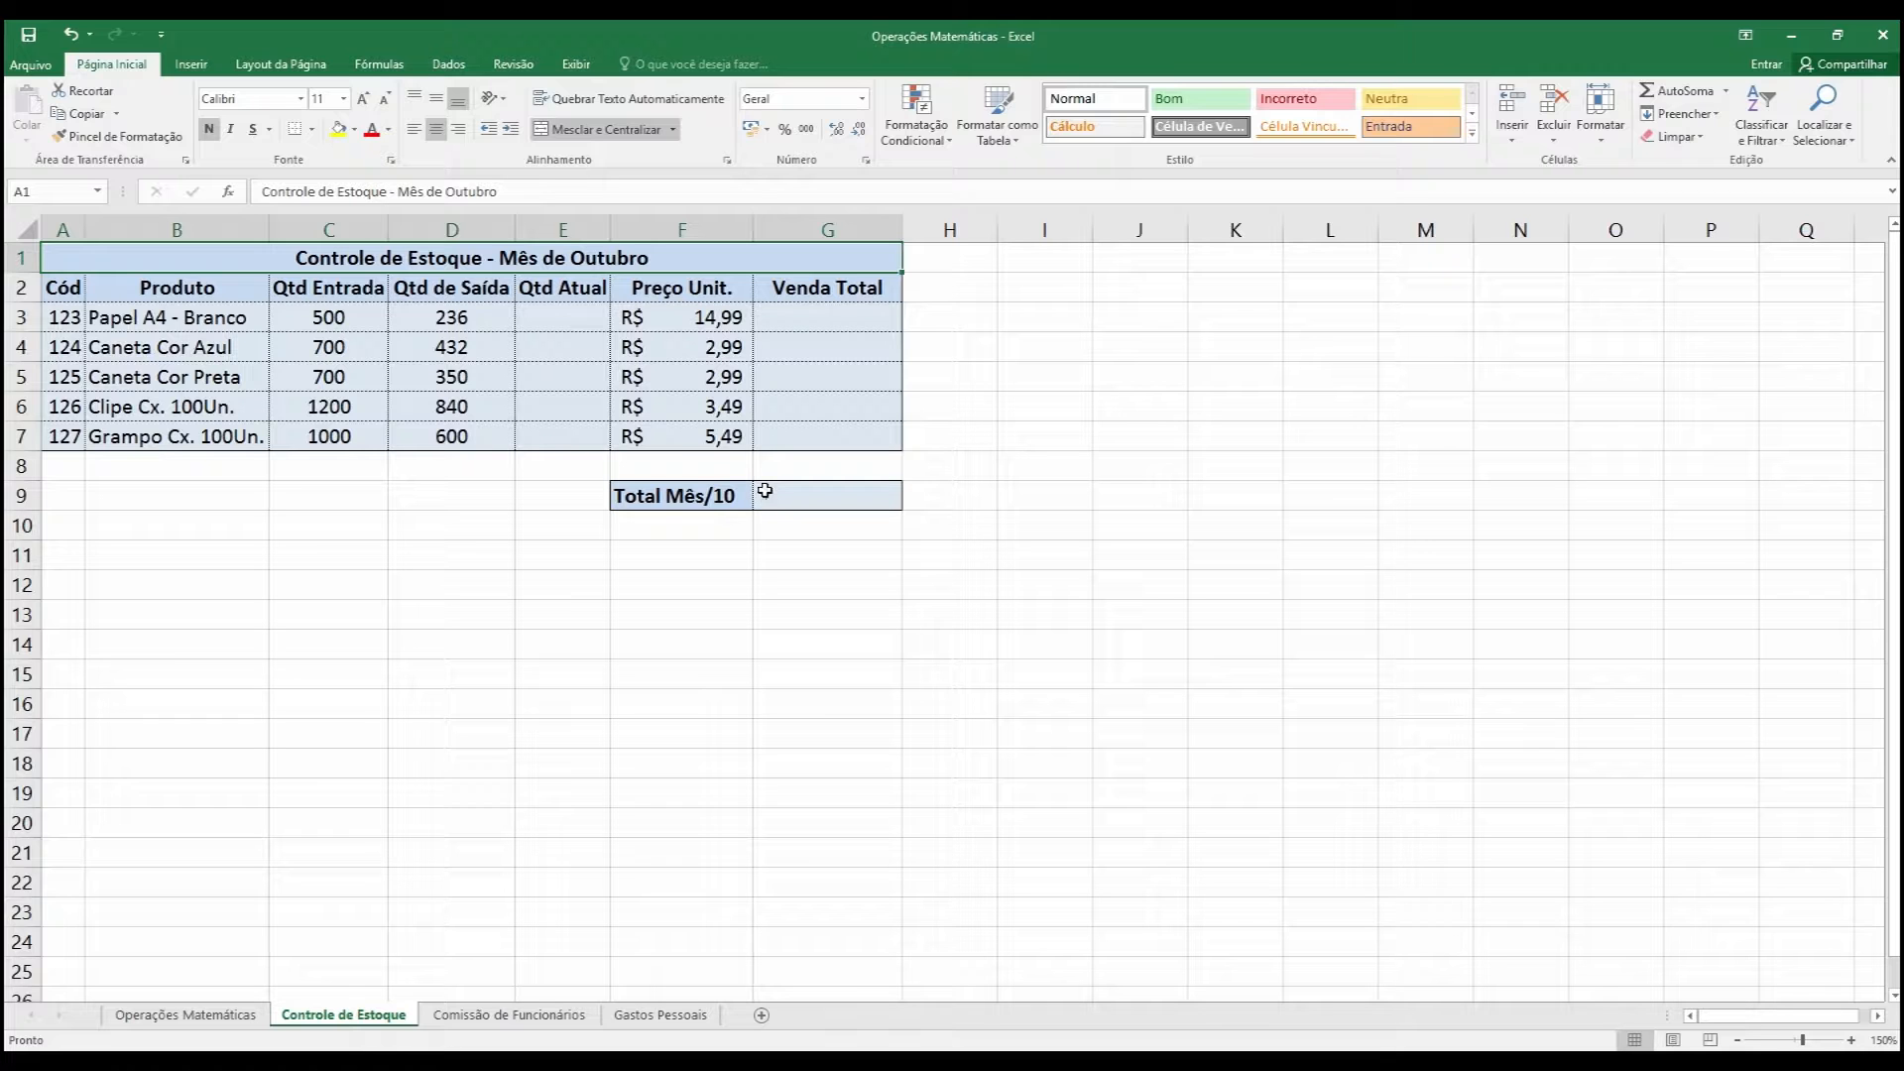
Calculate the Qtd Atual of Papel A4 - Branco in E3 with the fixed-number formula =500-236.
click(553, 312)
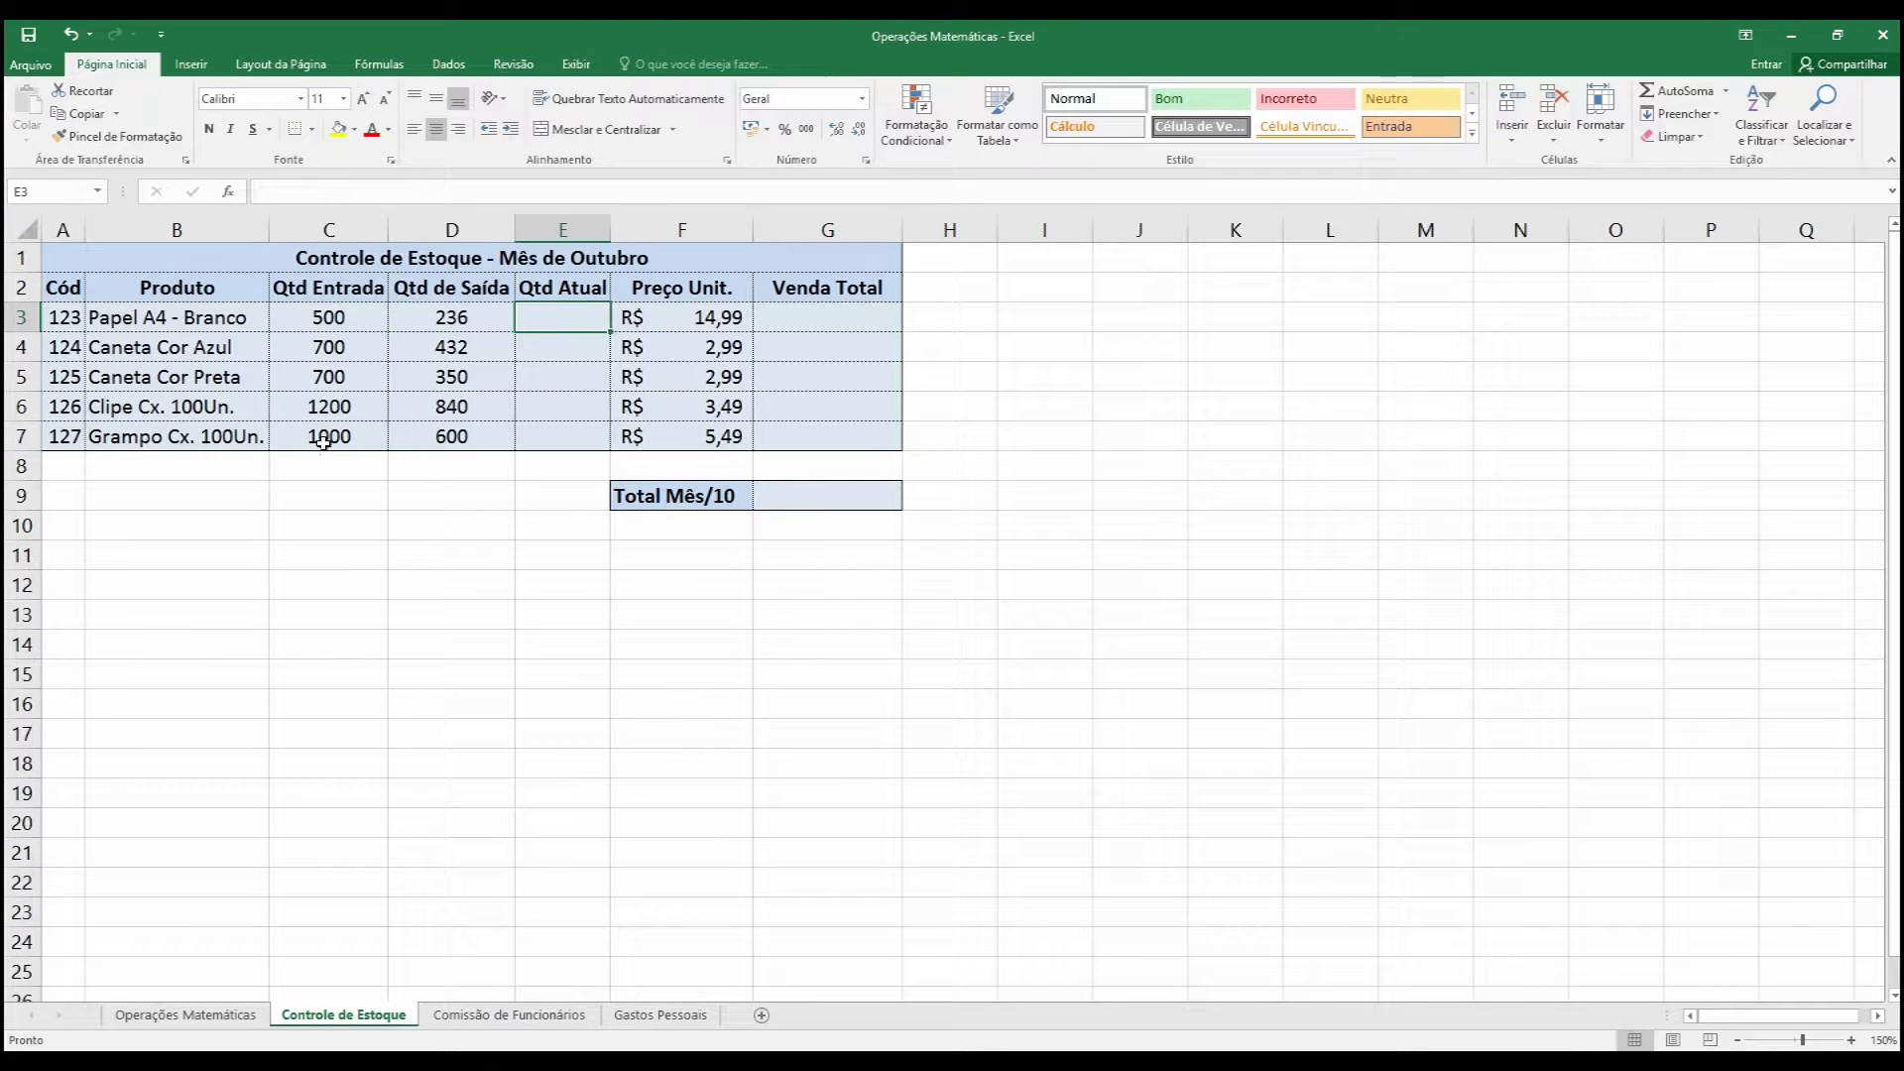
click(336, 323)
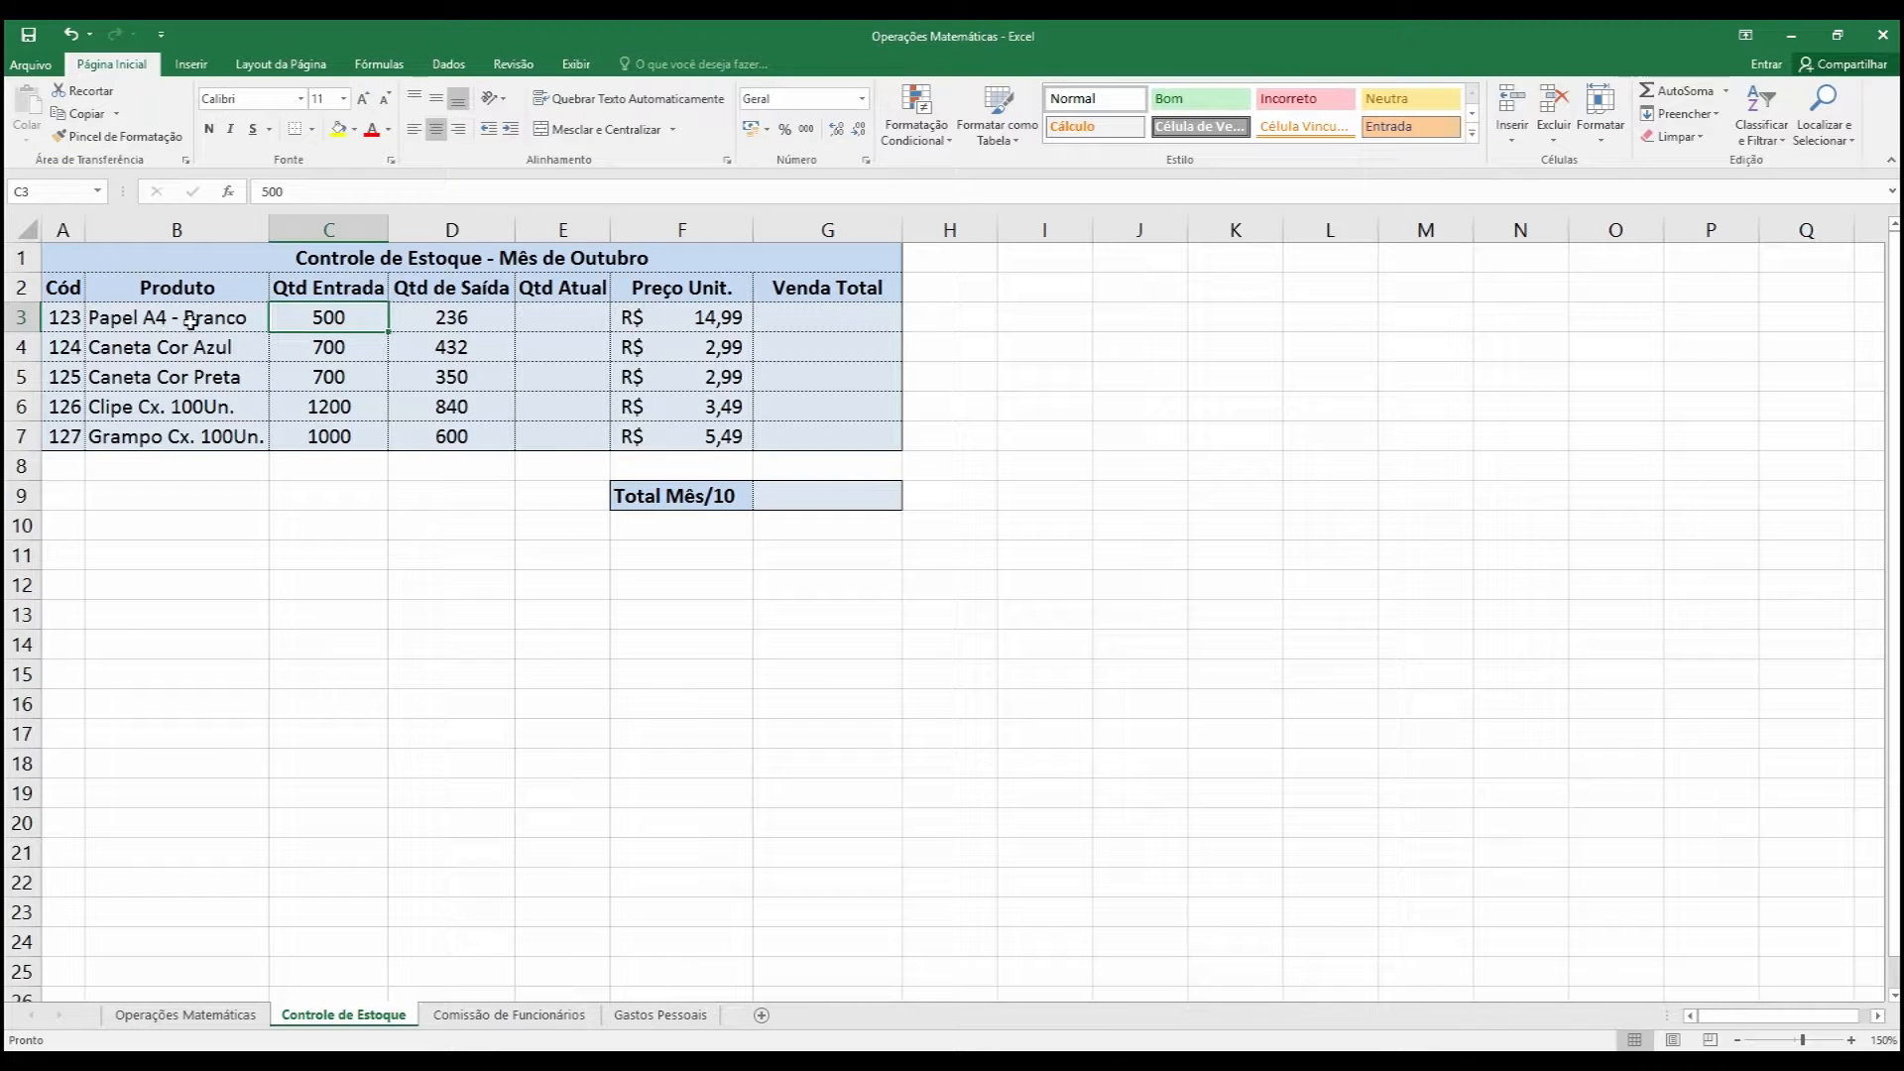
click(454, 320)
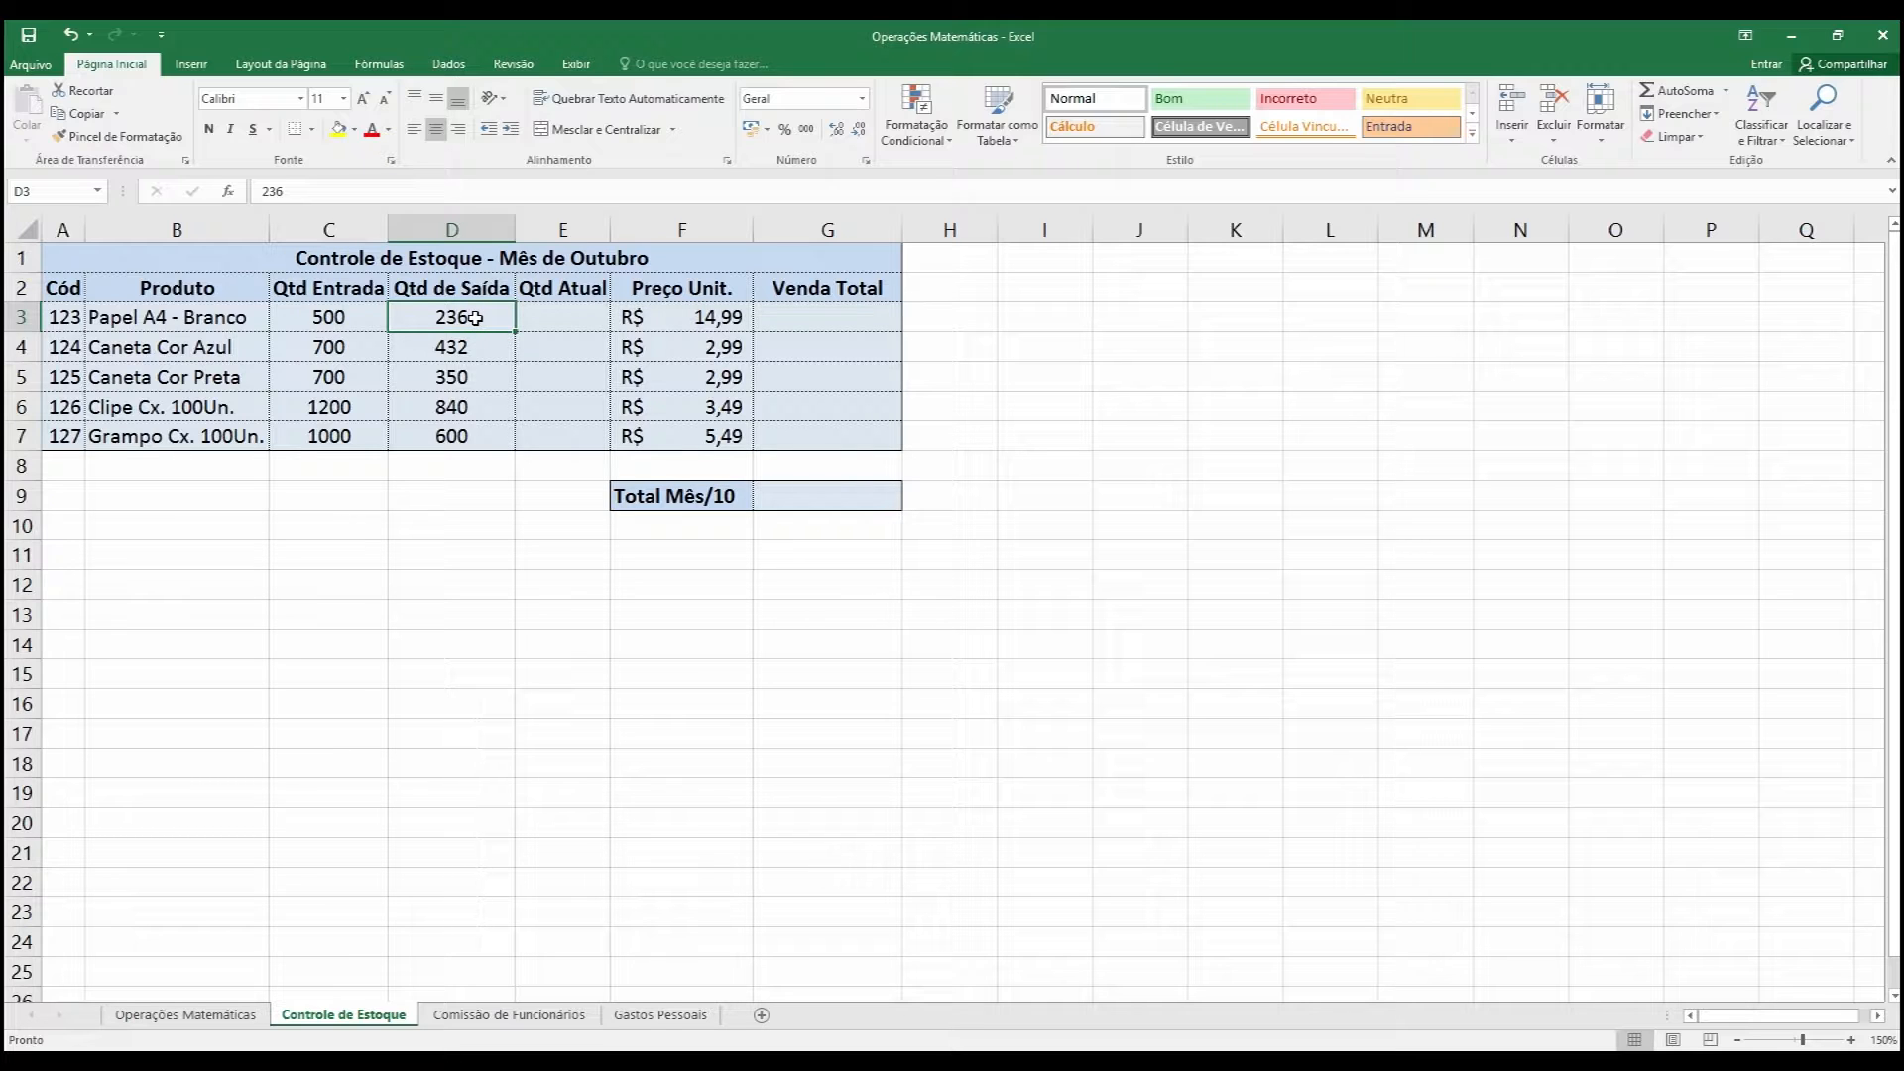
click(580, 321)
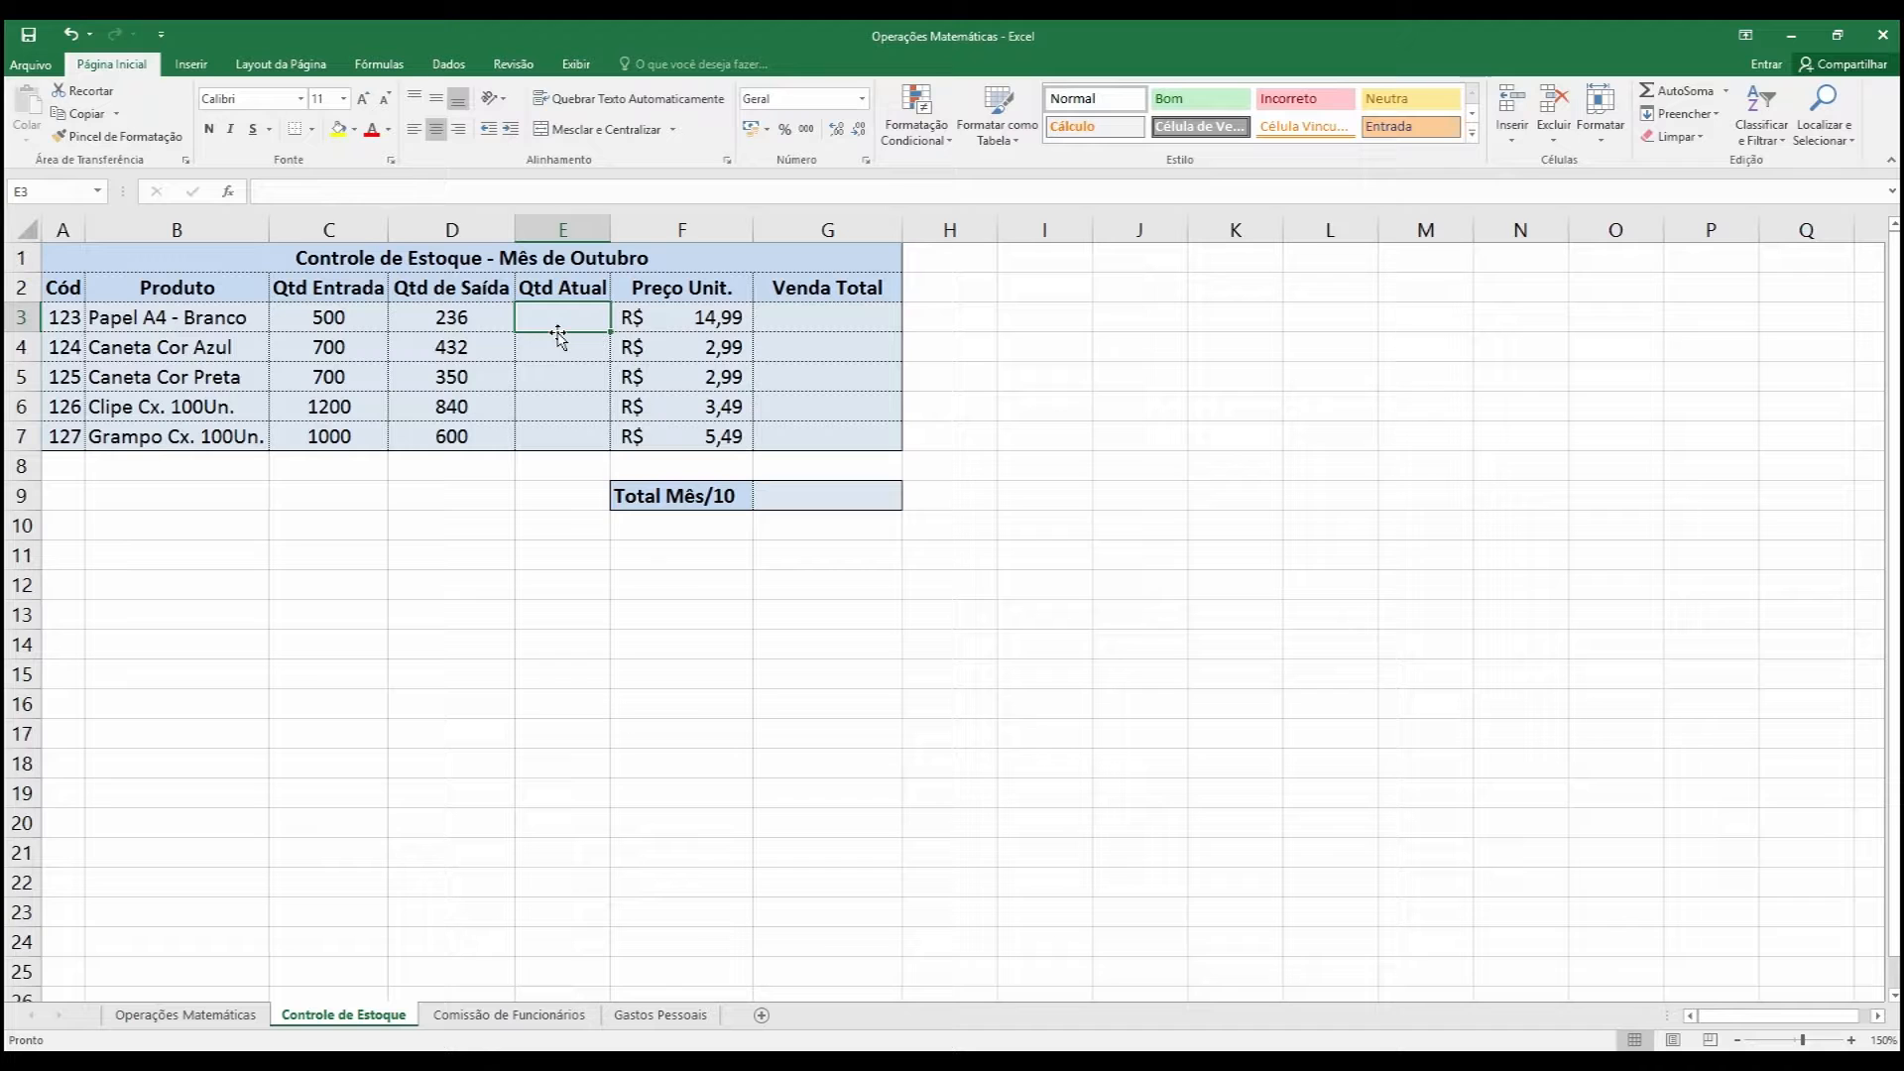
text(=)
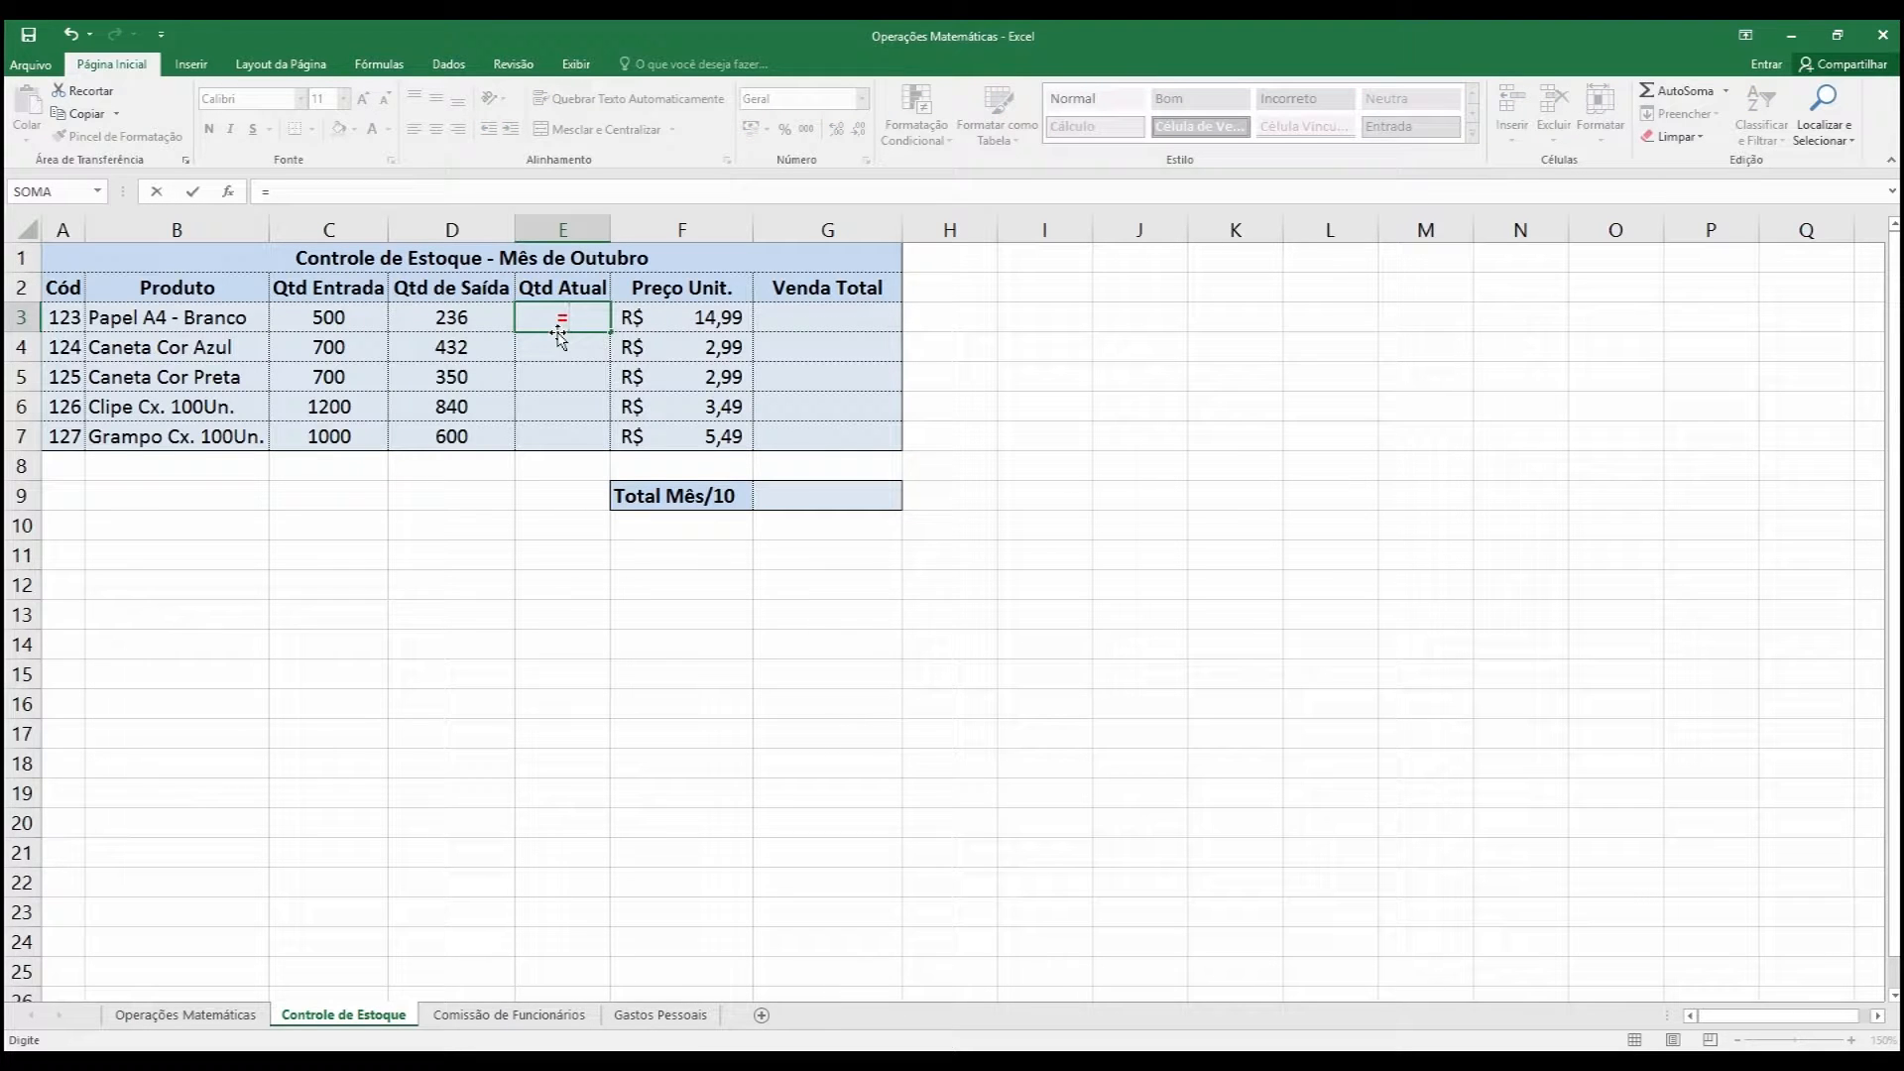
text(500-236)
key(Return)
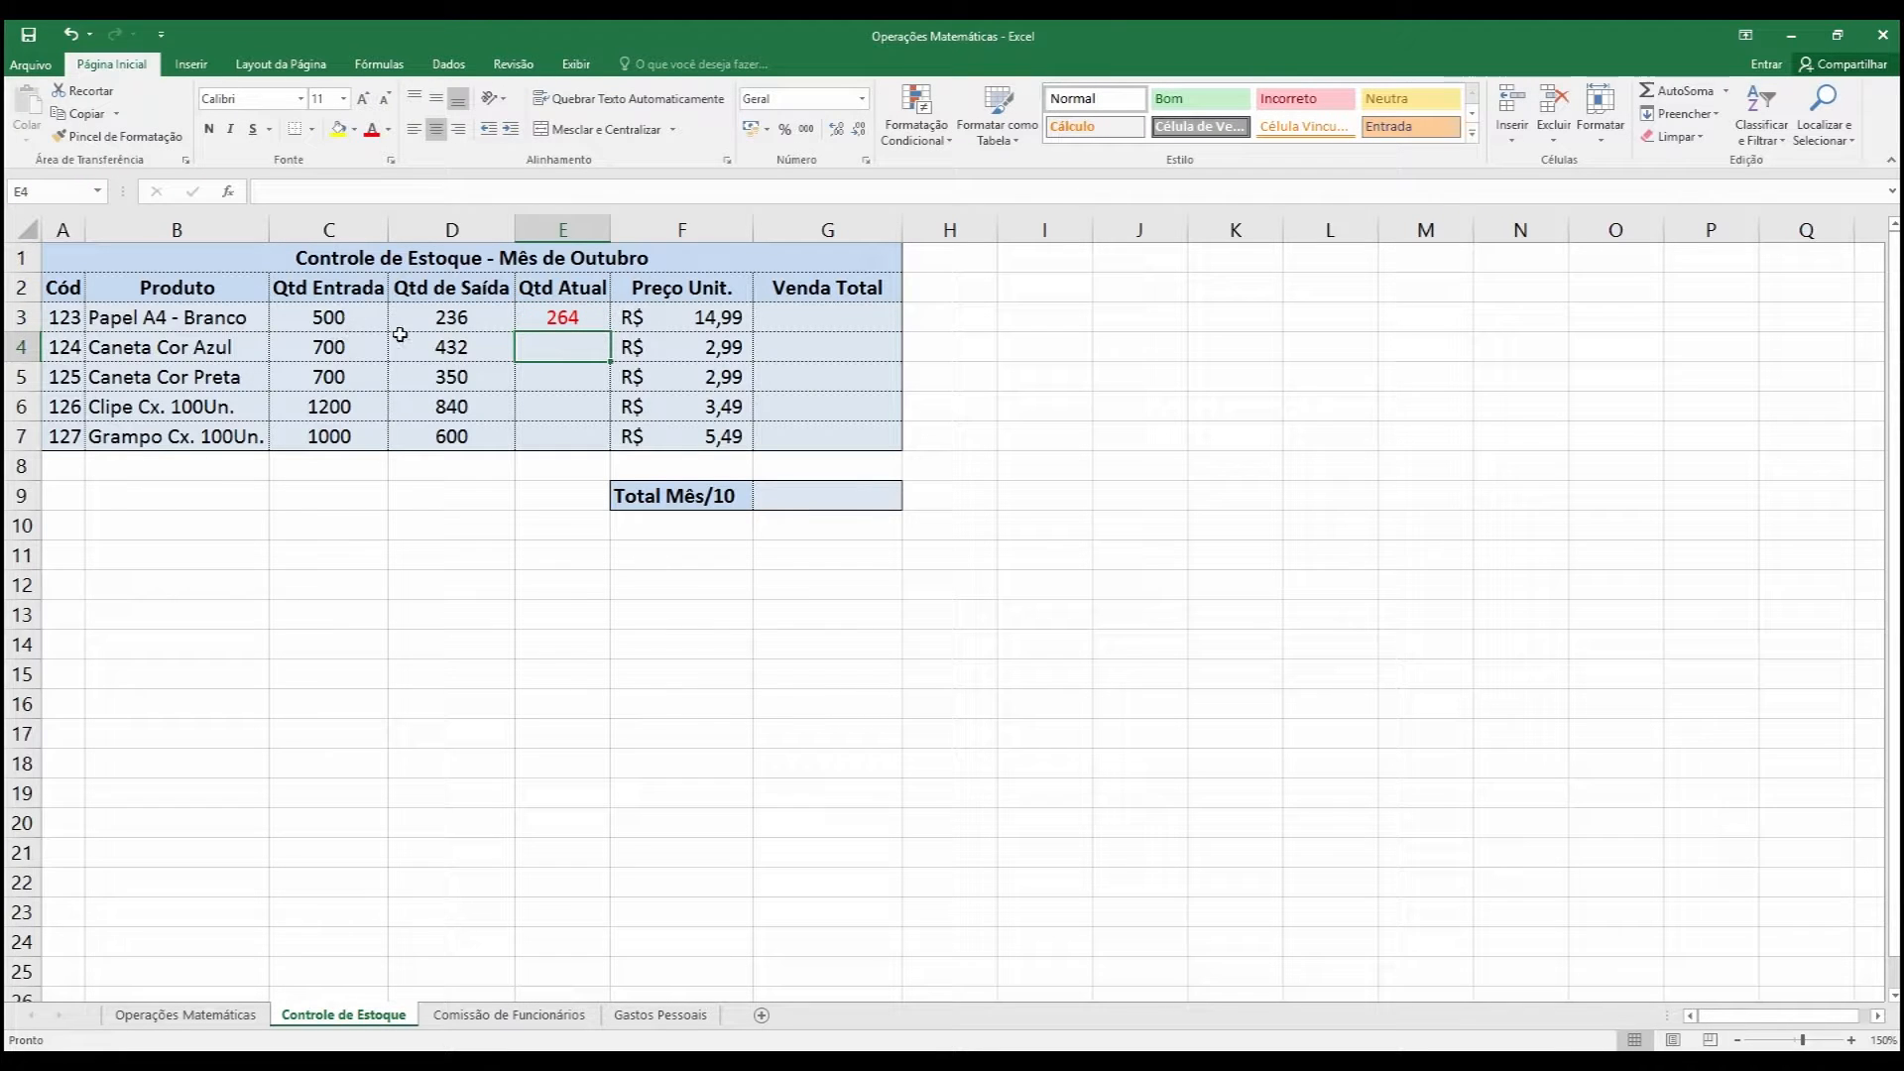
Test the fixed-number formula by changing D3 to 241, and undo both that change and the E3 entry.
click(446, 322)
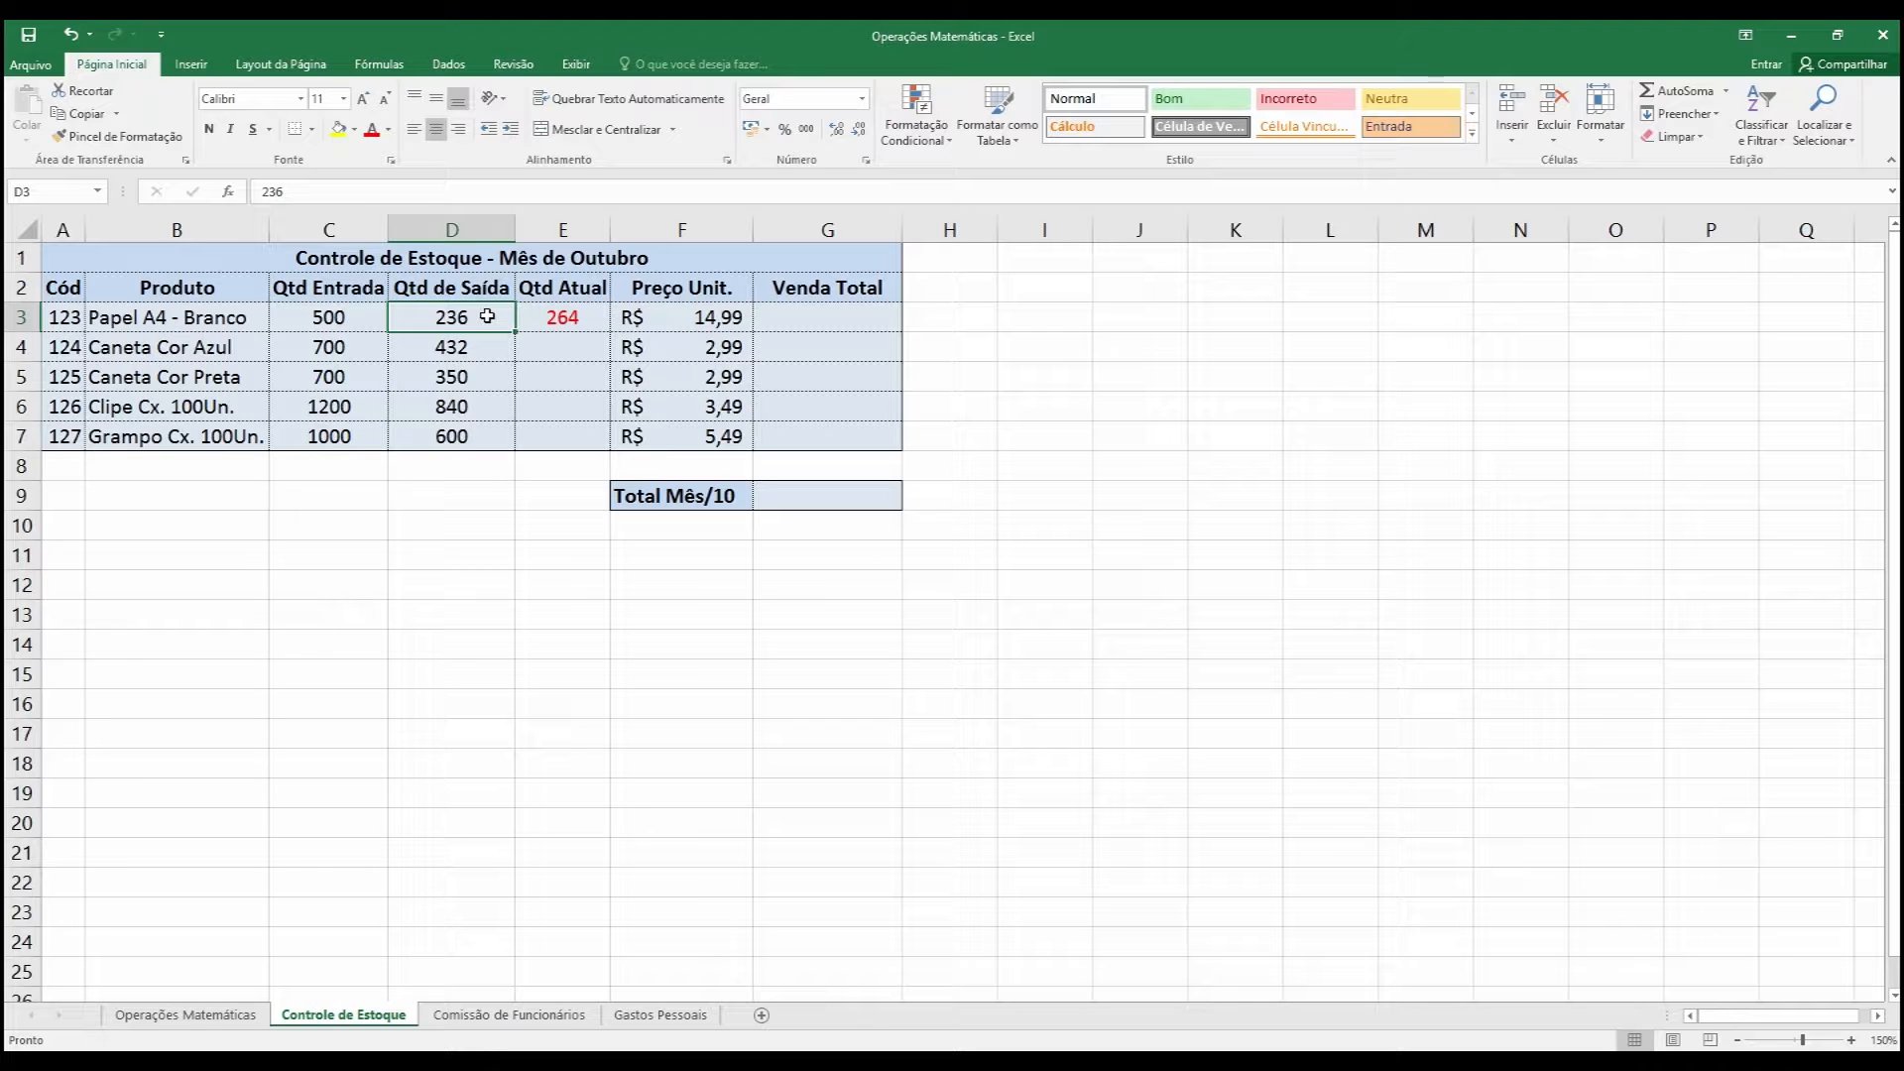
text(241)
key(Return)
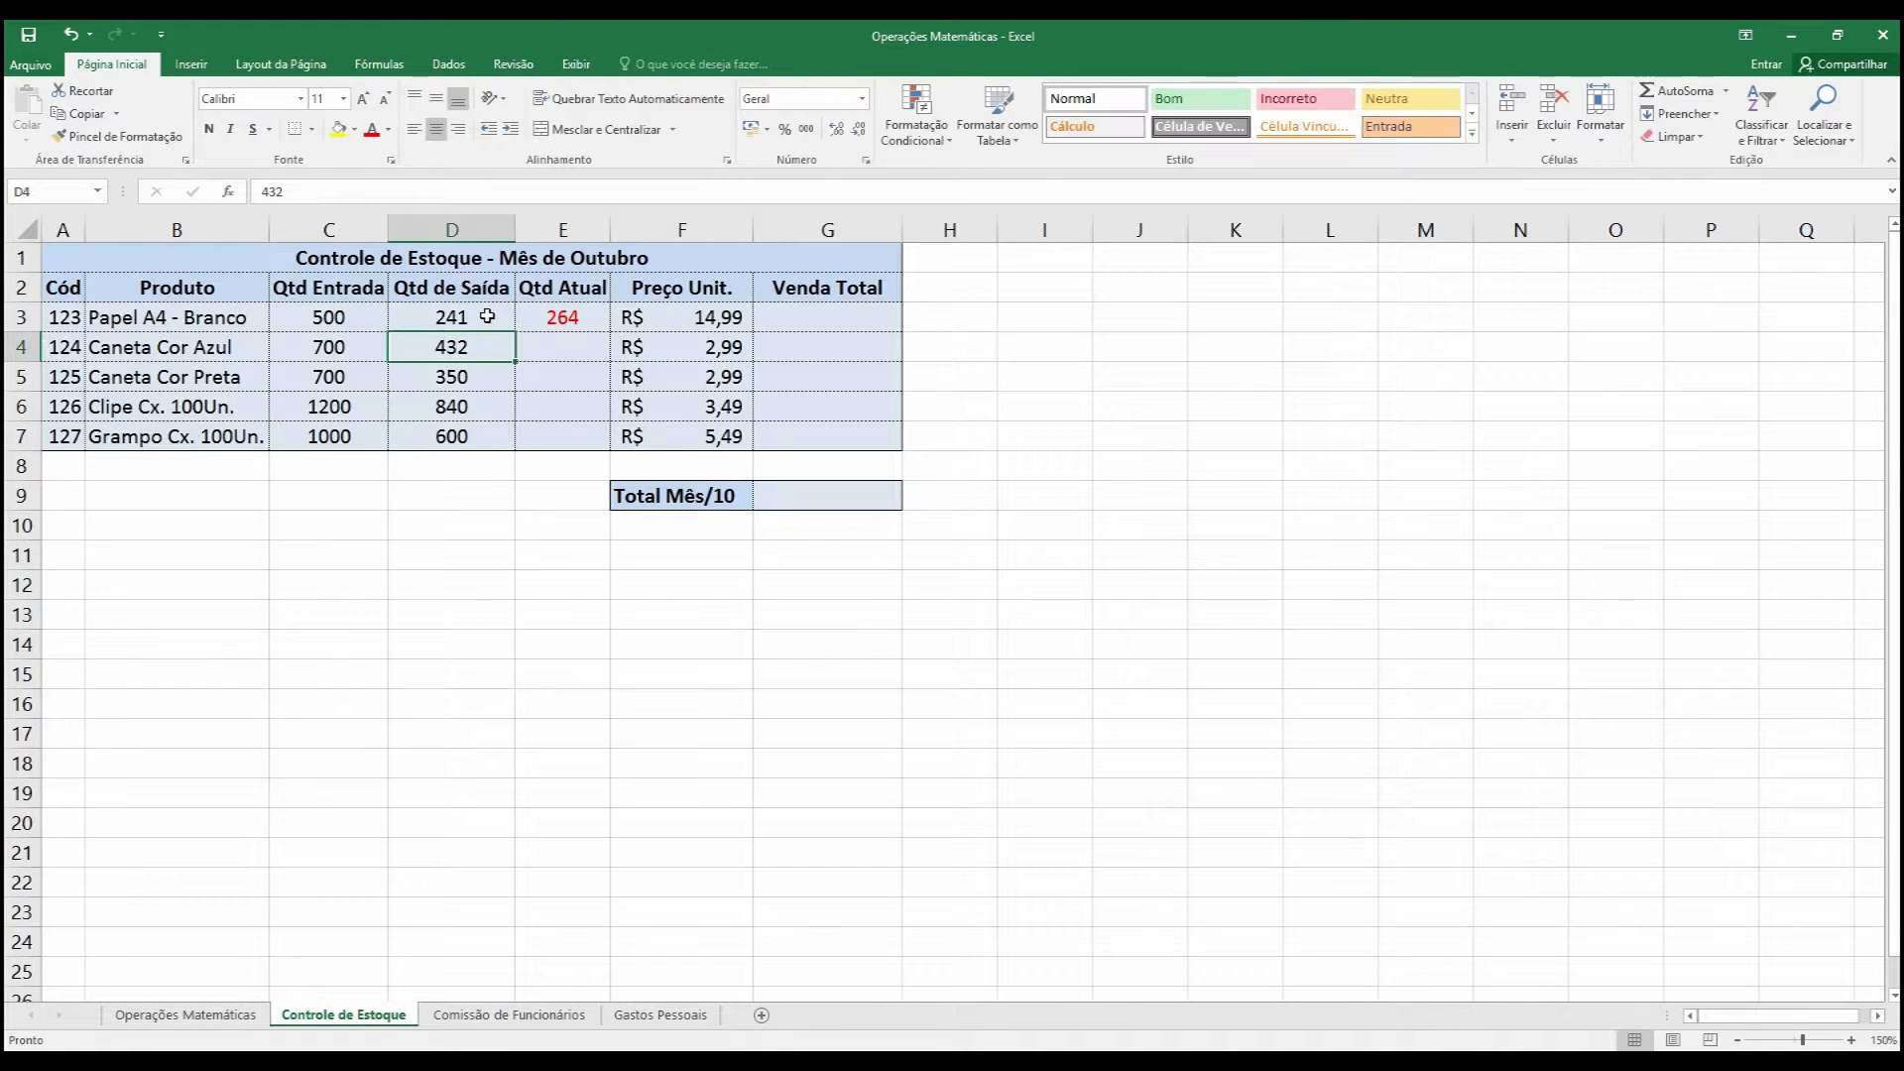
click(593, 326)
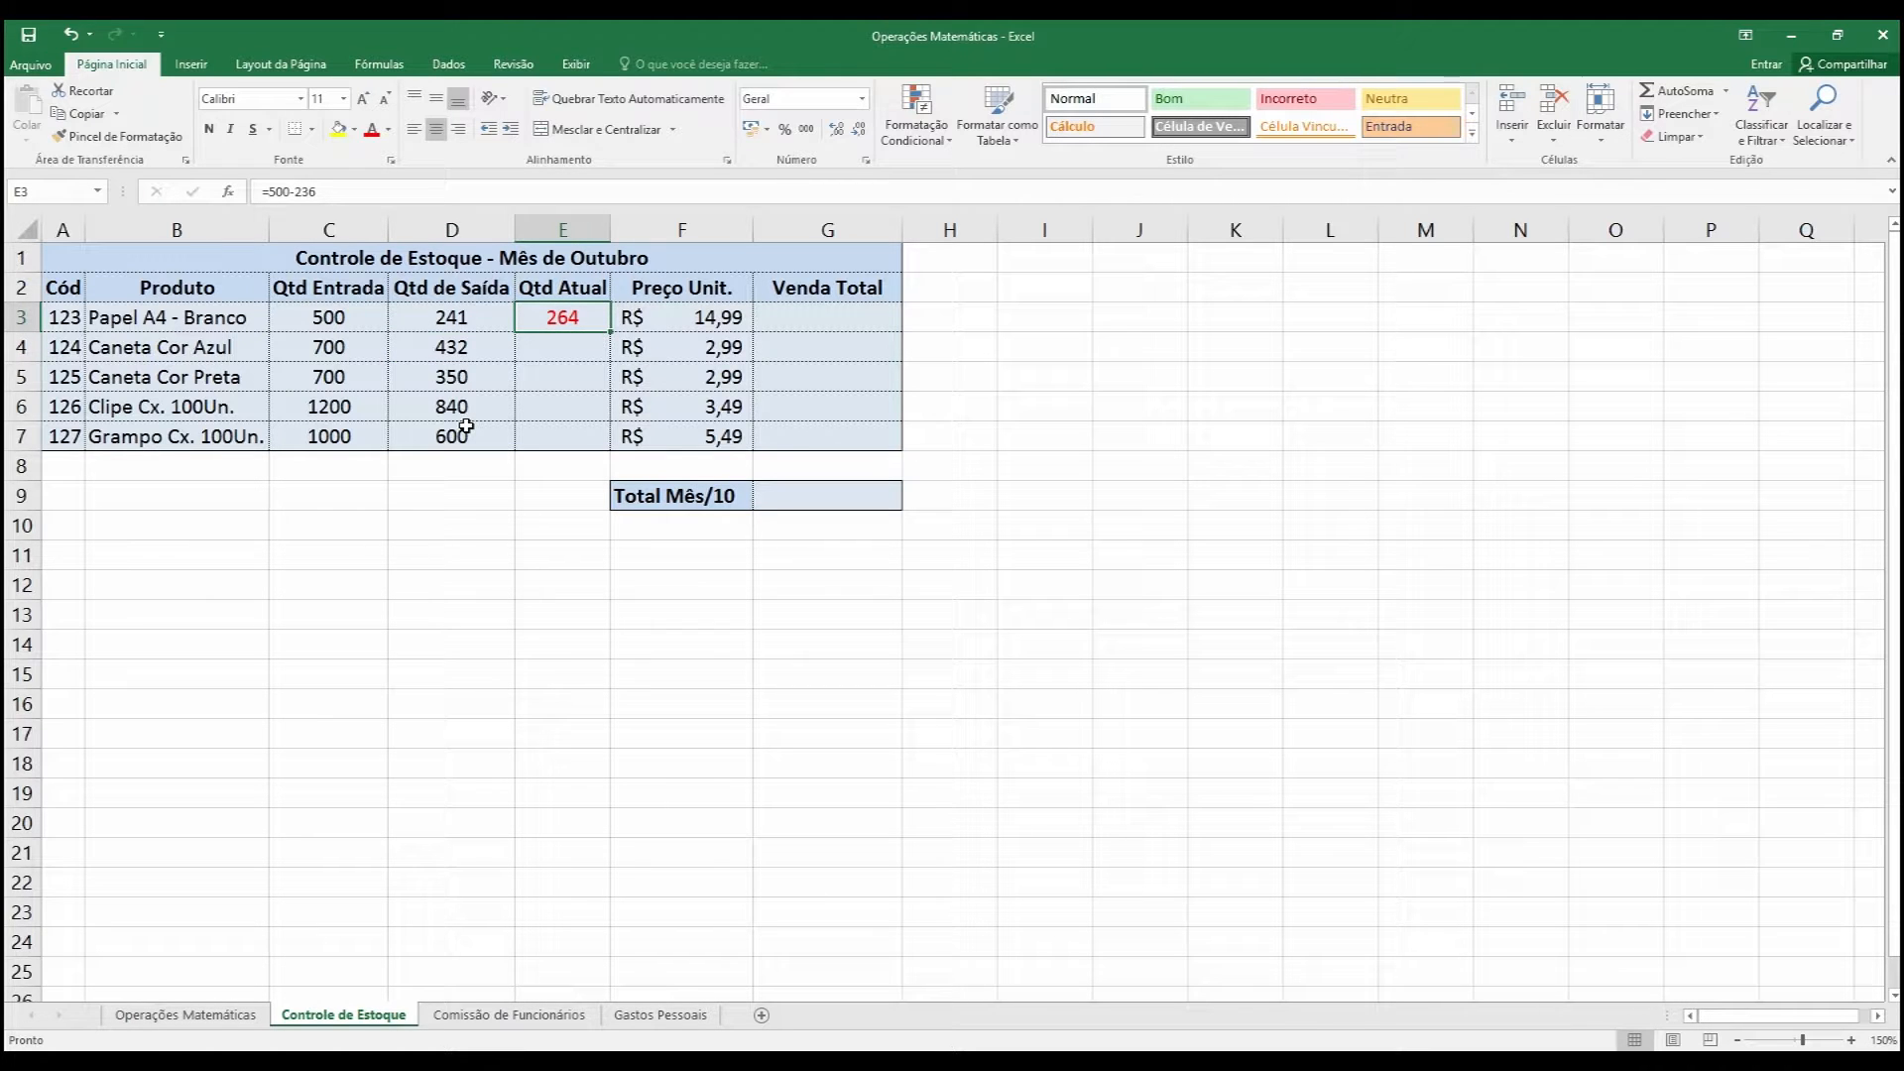
click(77, 40)
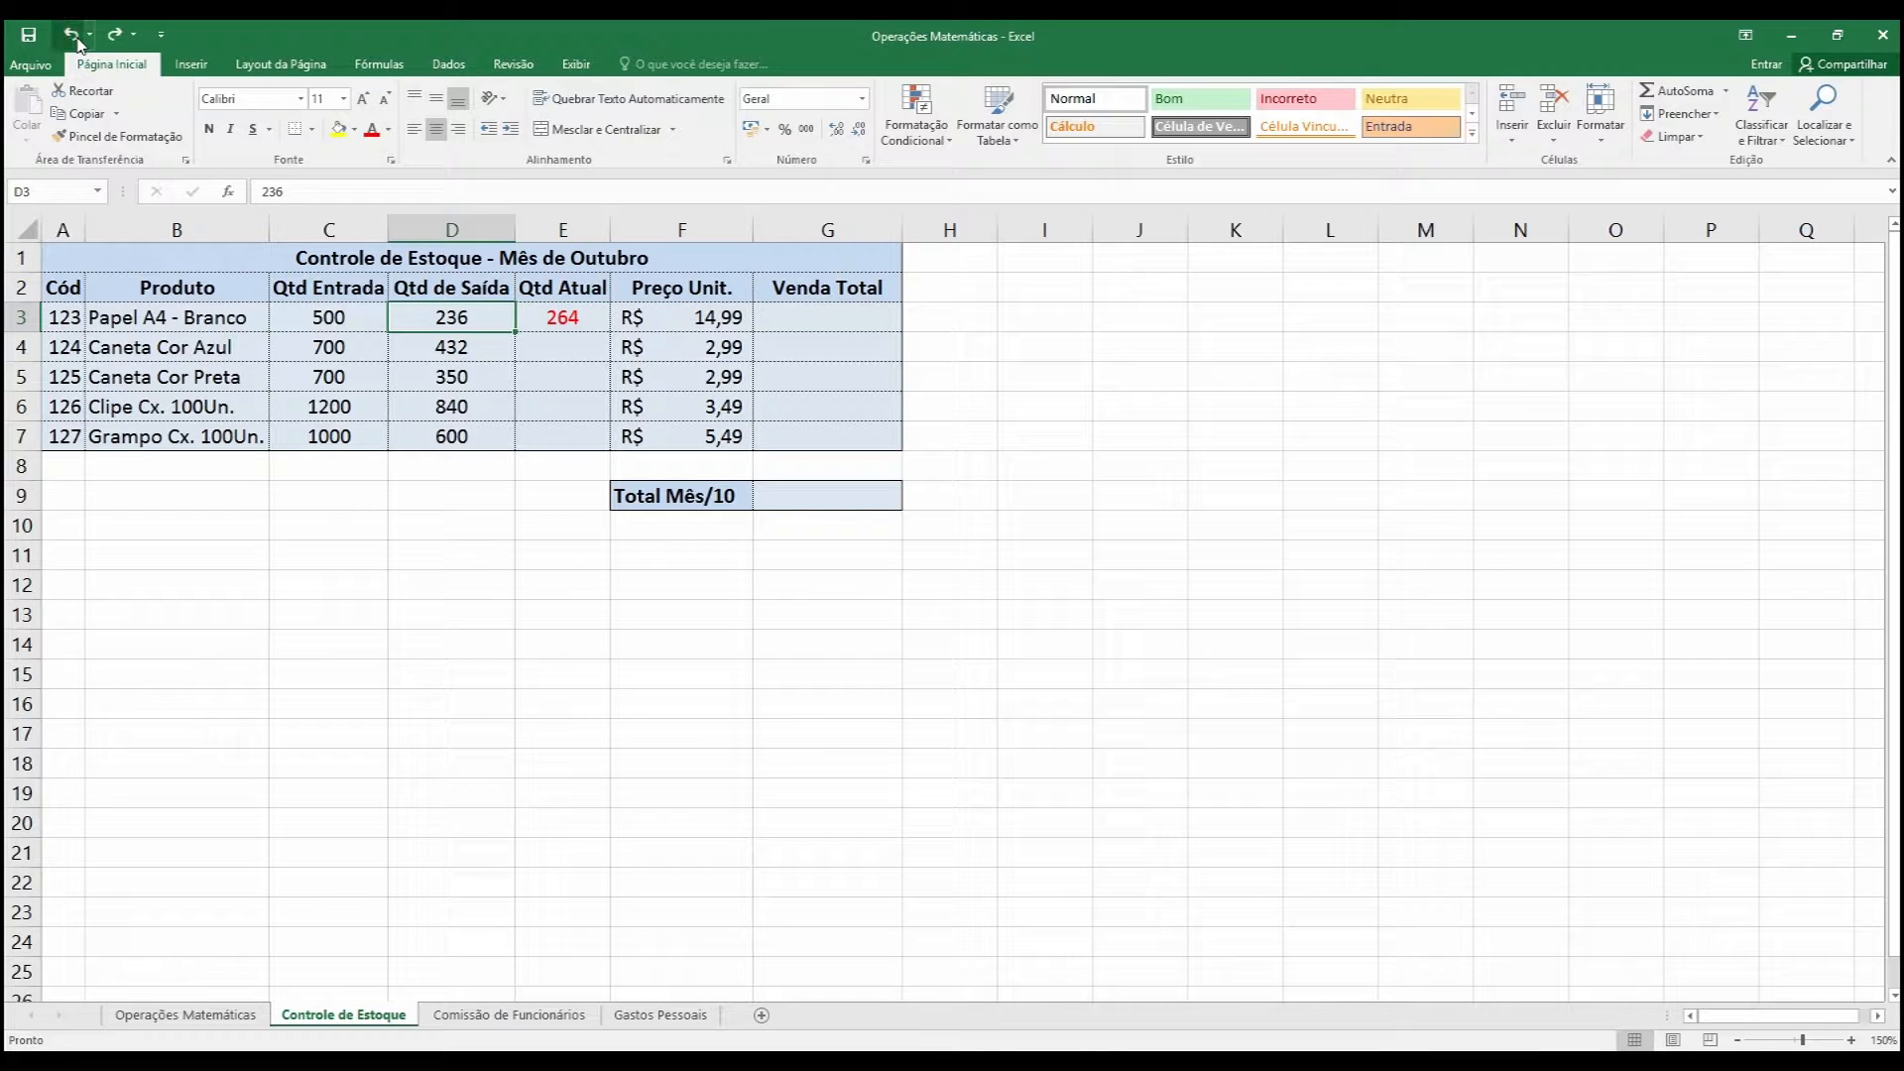
click(78, 40)
Calculate the Qtd Atual of Papel A4 - Branco in E3 with the cell-reference formula =C3-D3.
text(=)
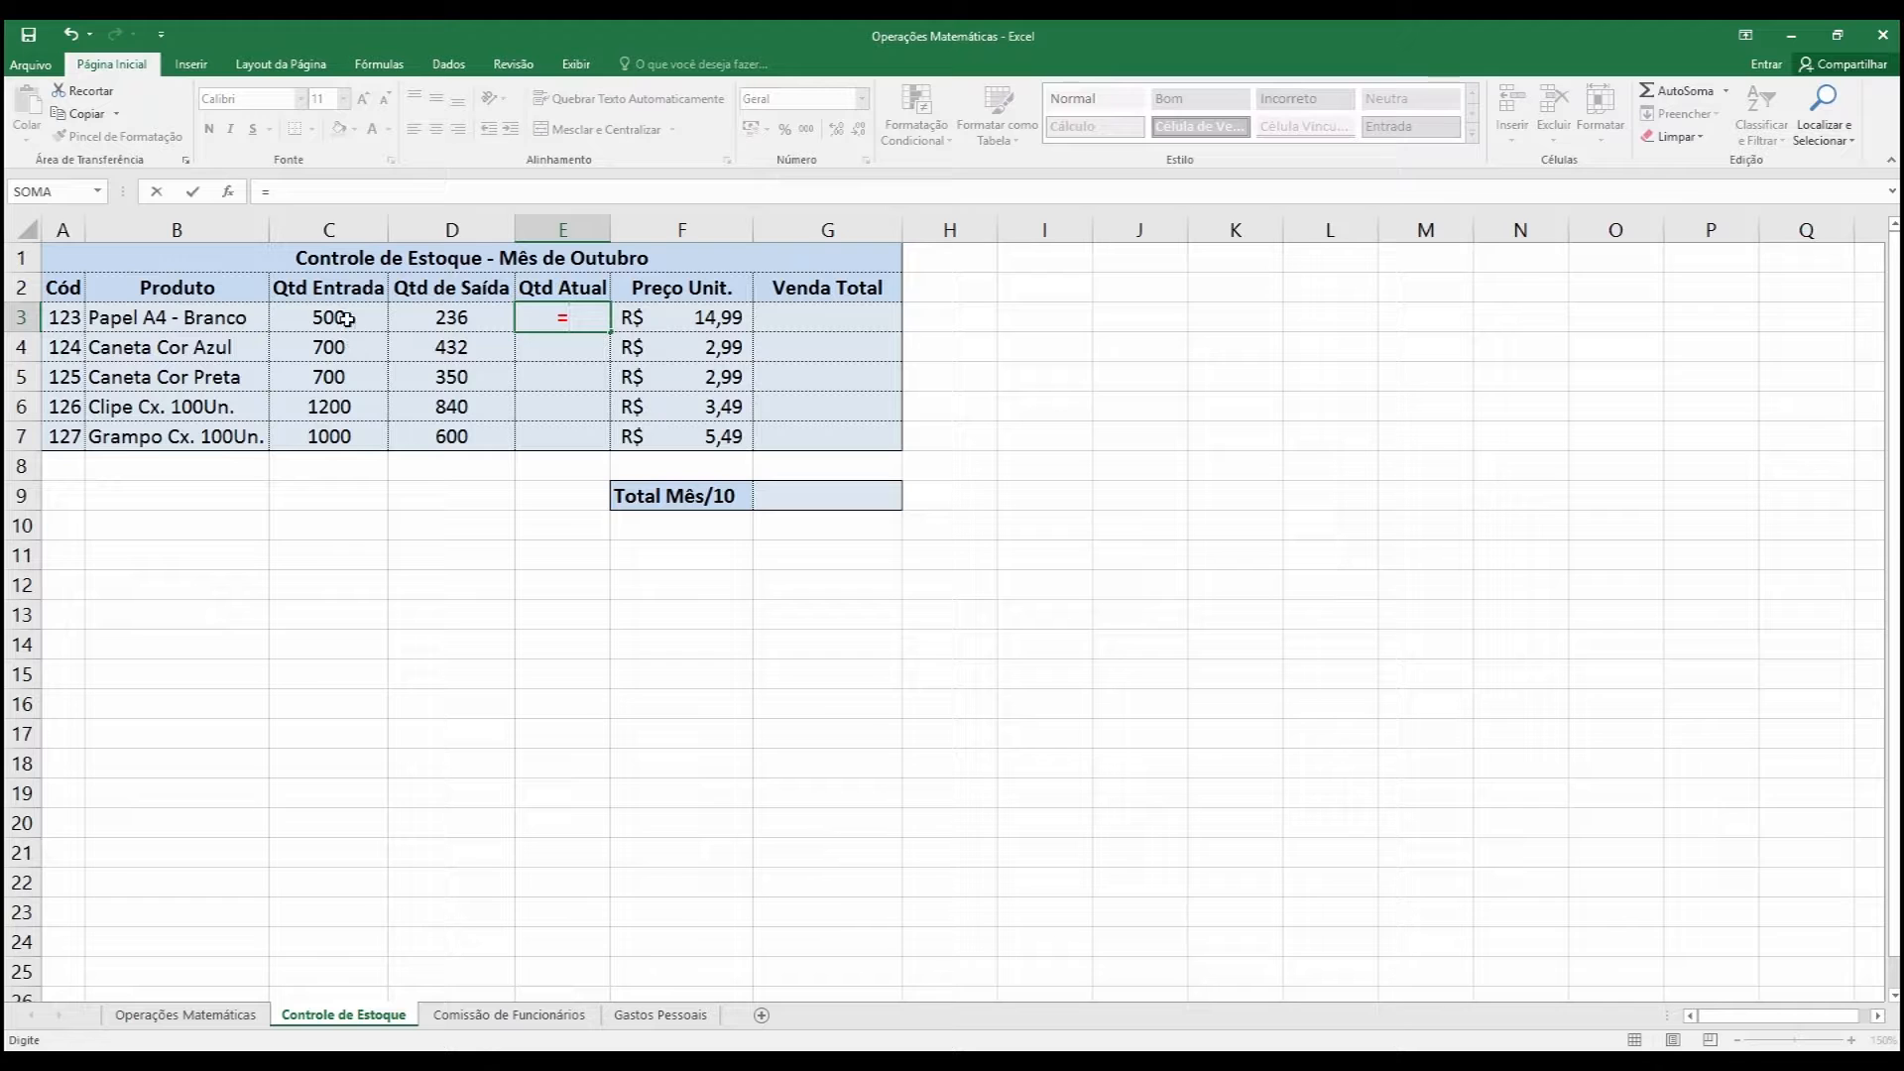
click(346, 317)
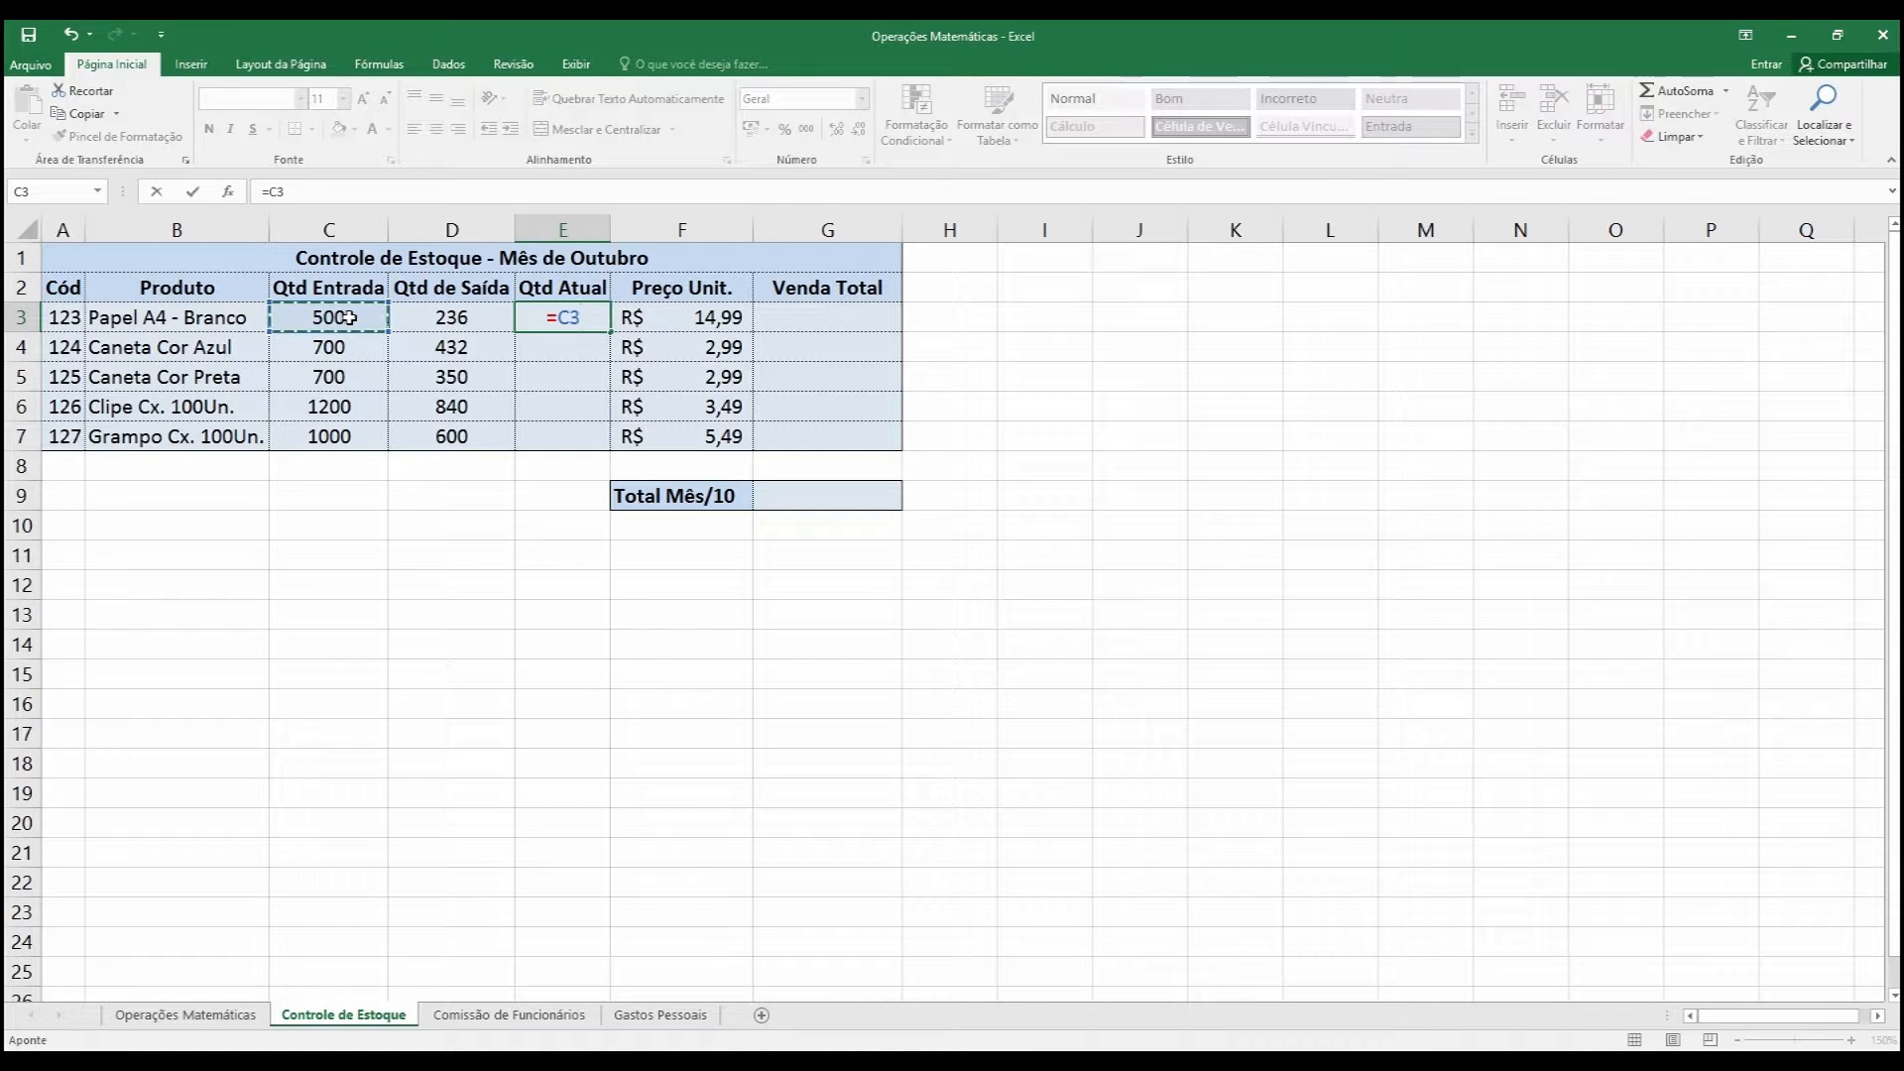
text(-)
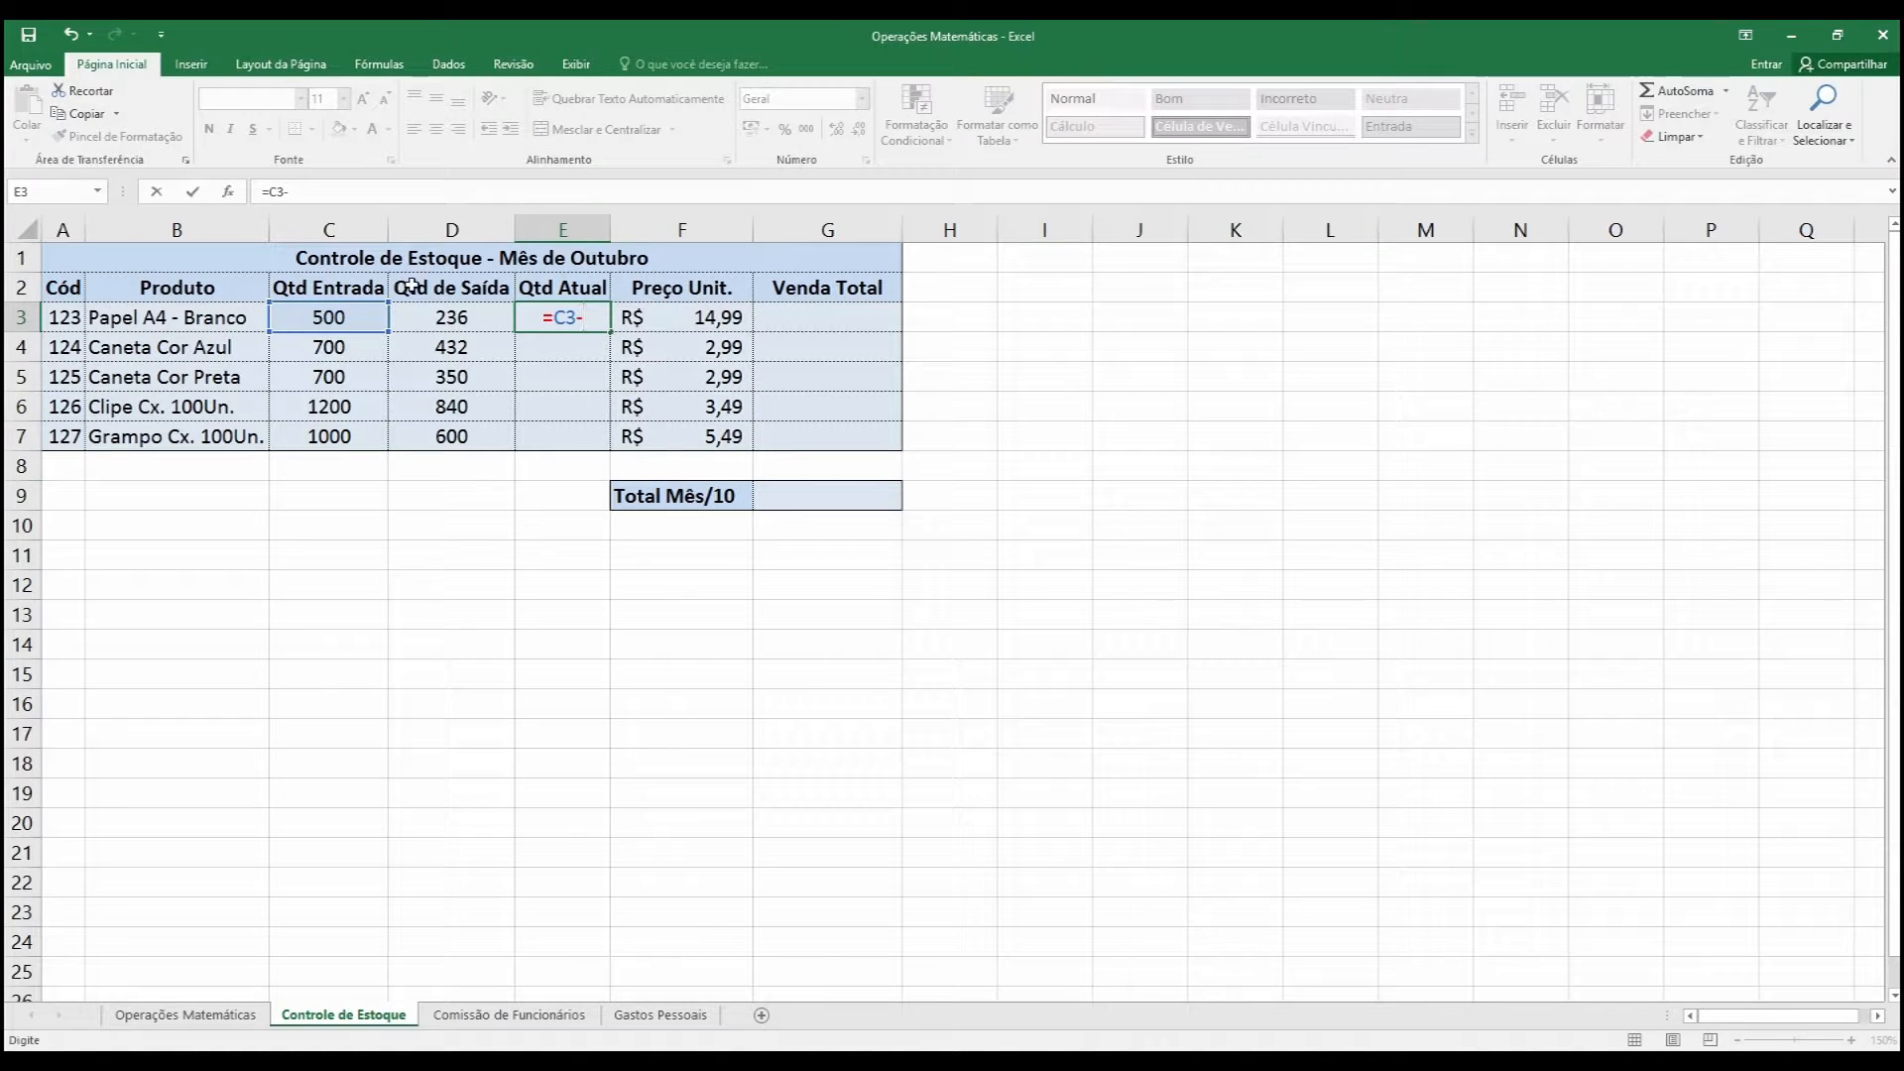
click(464, 315)
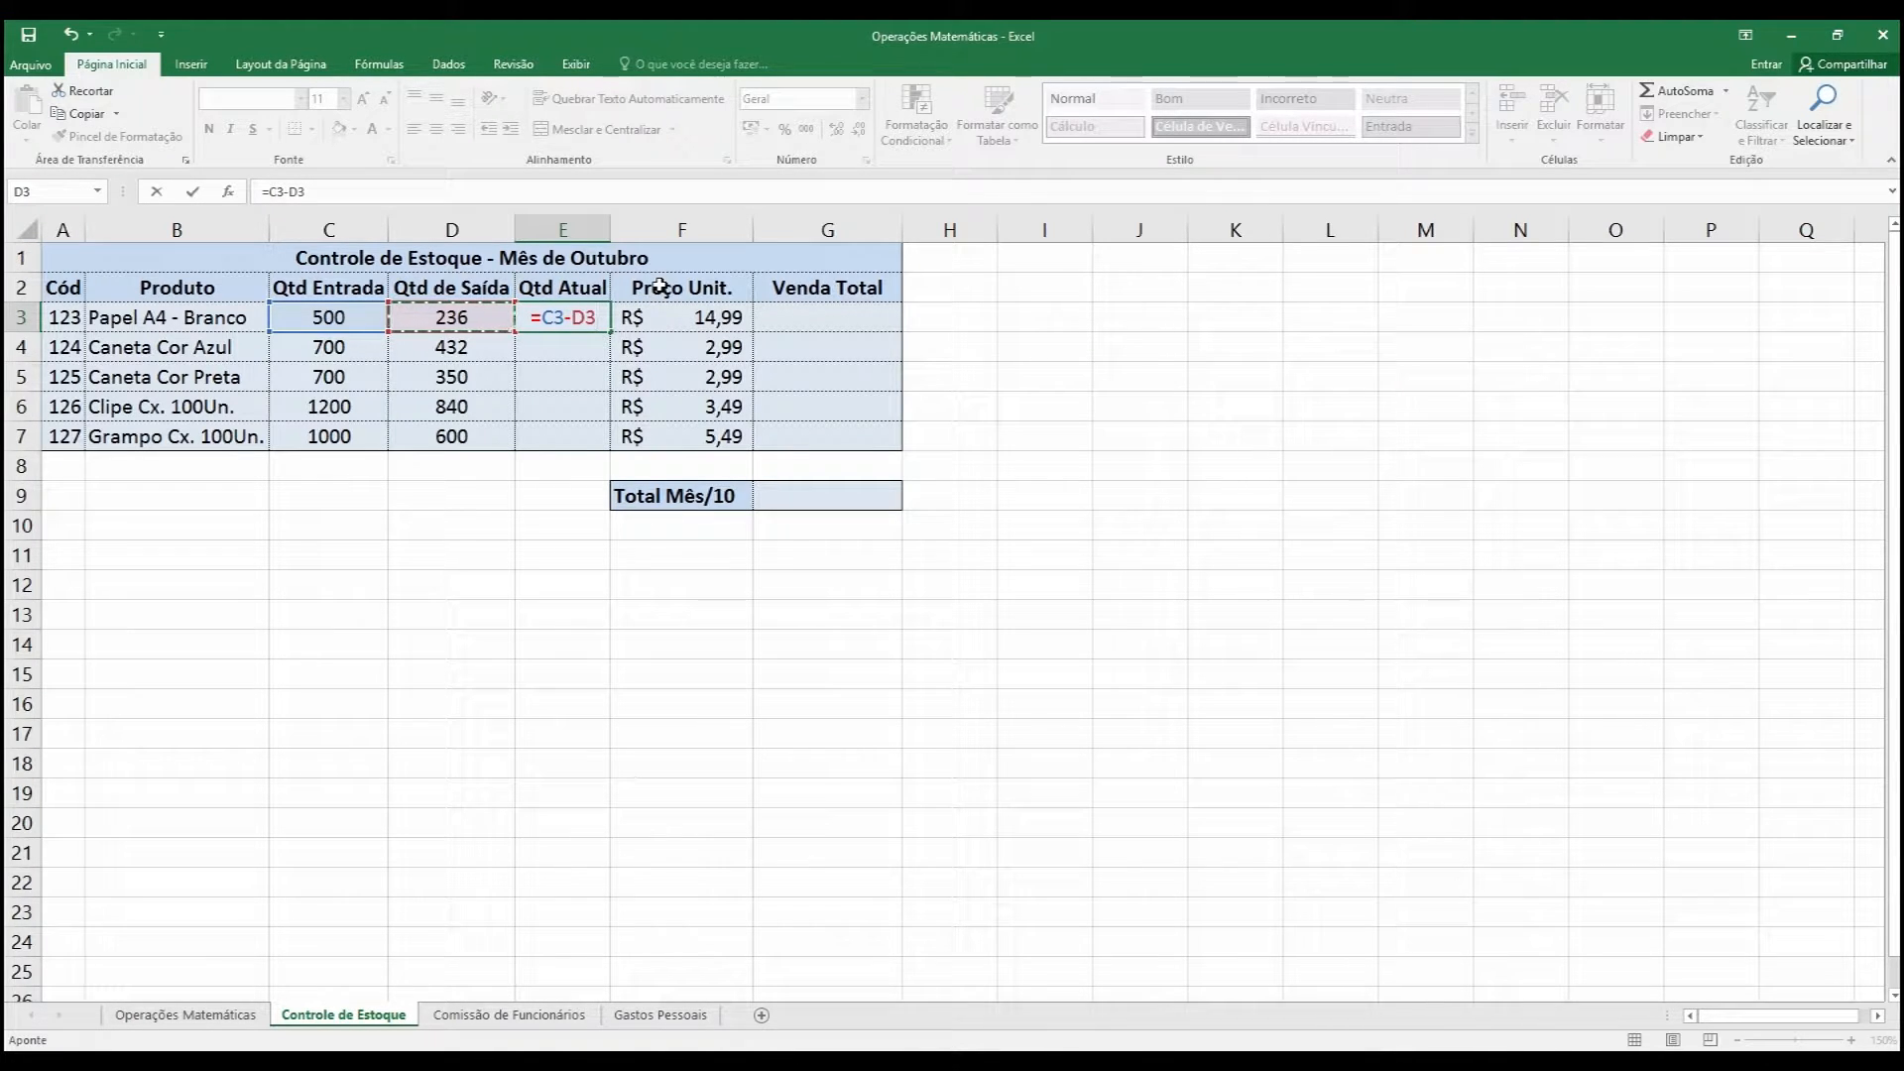
key(Return)
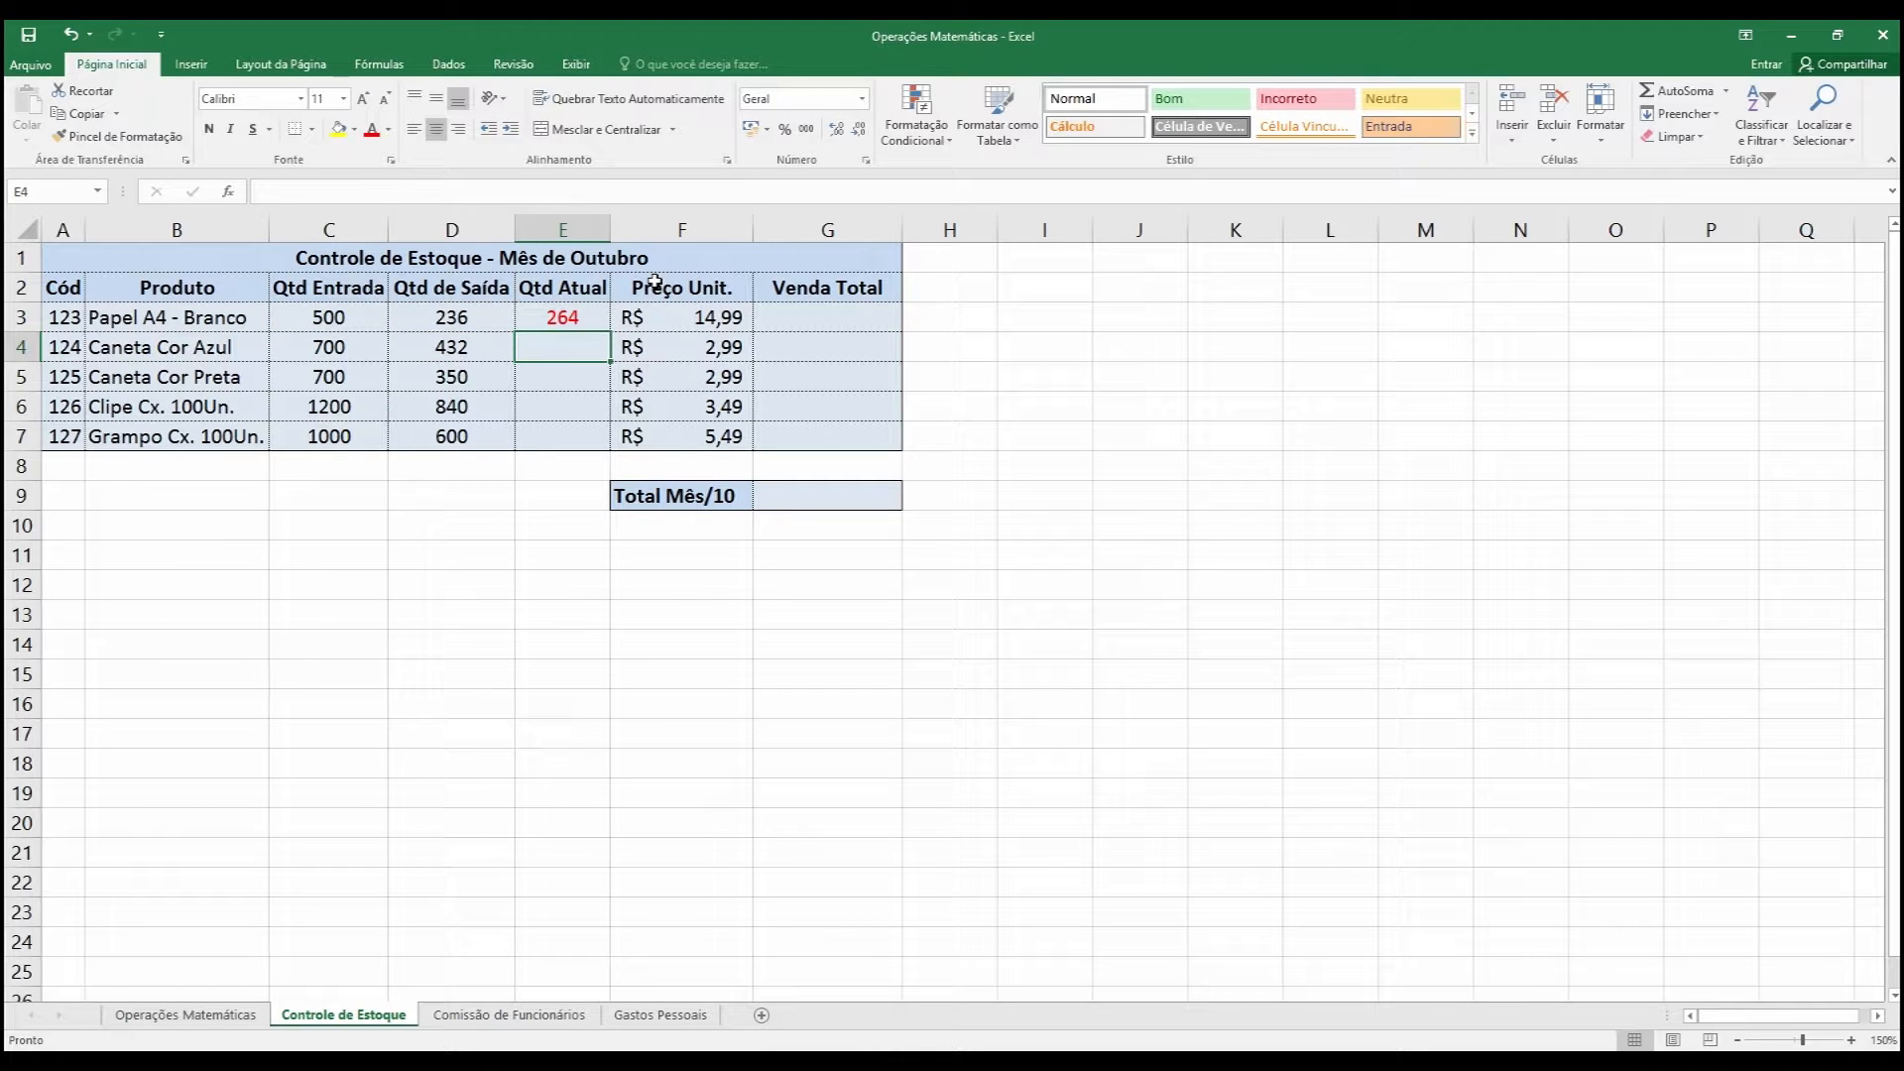
Try the formula =C4-D4 in E4 for Caneta Cor Azul and clear the cell again.
text(=)
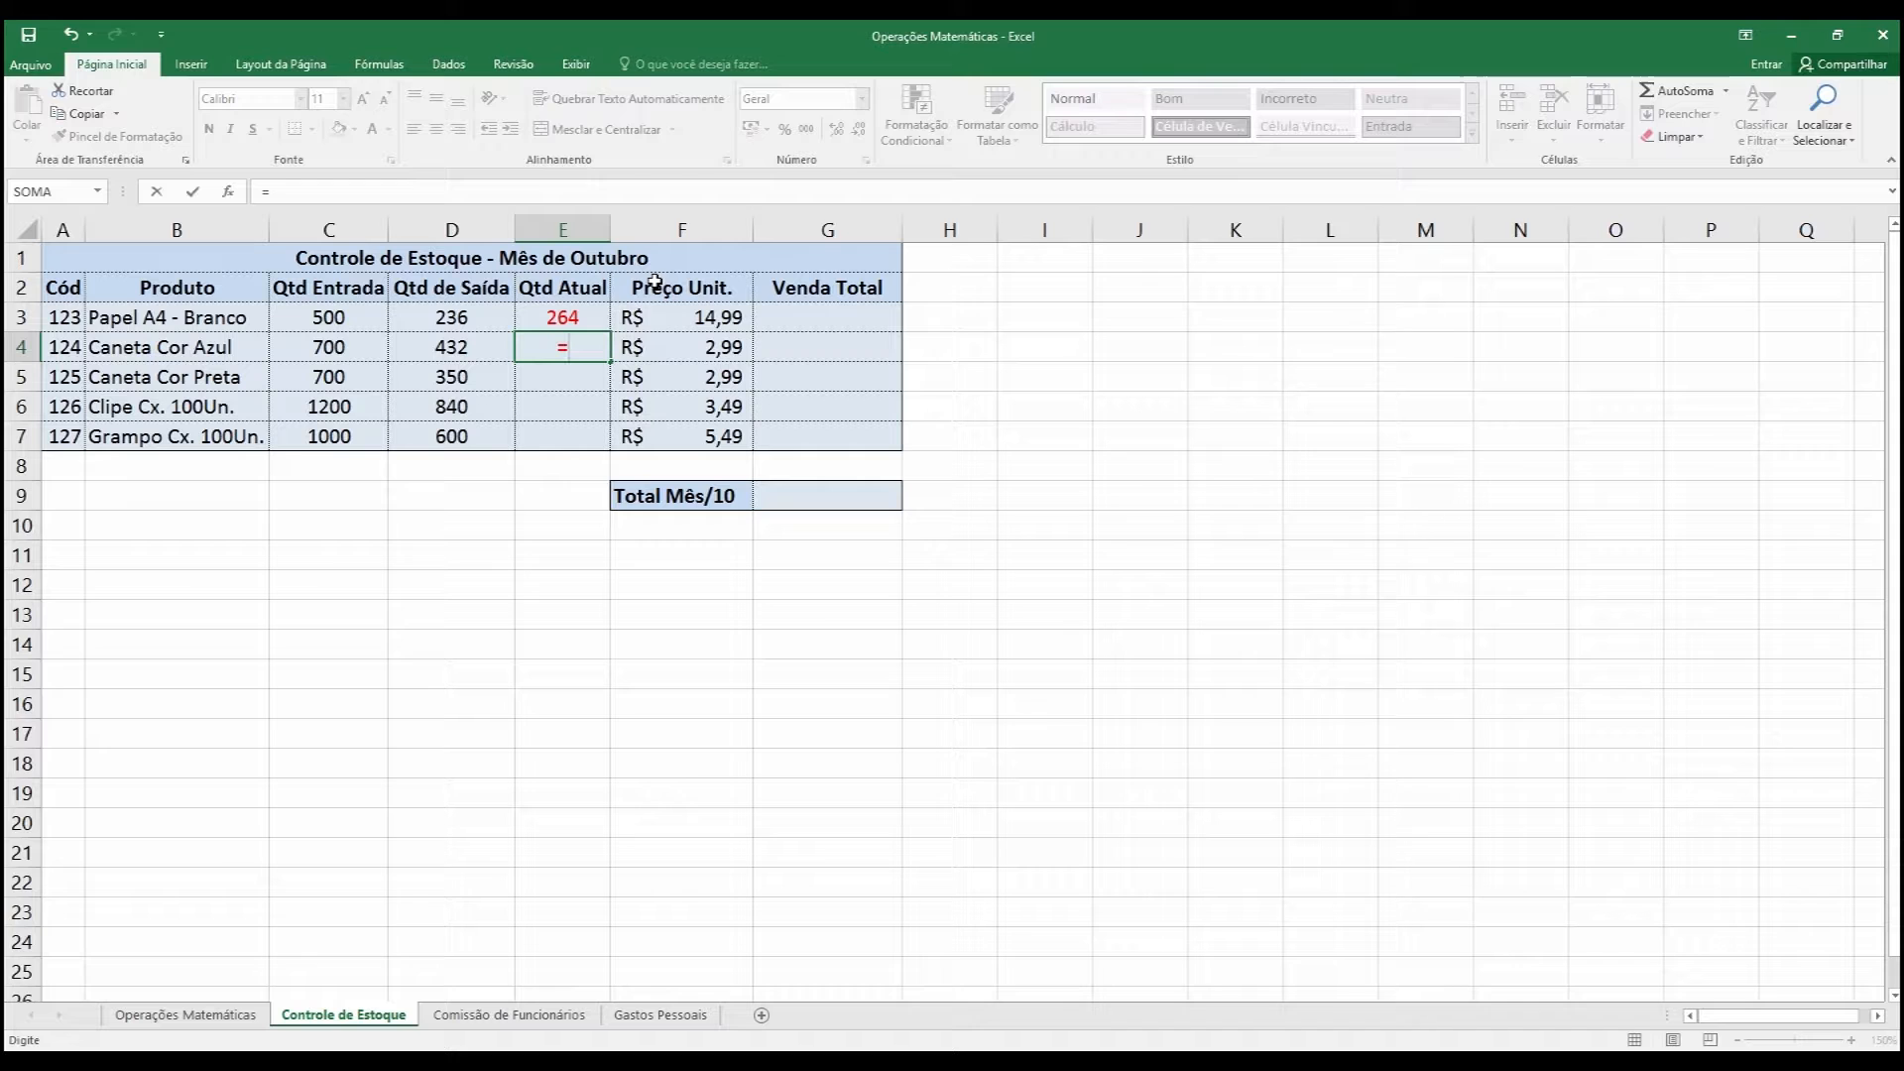
click(338, 351)
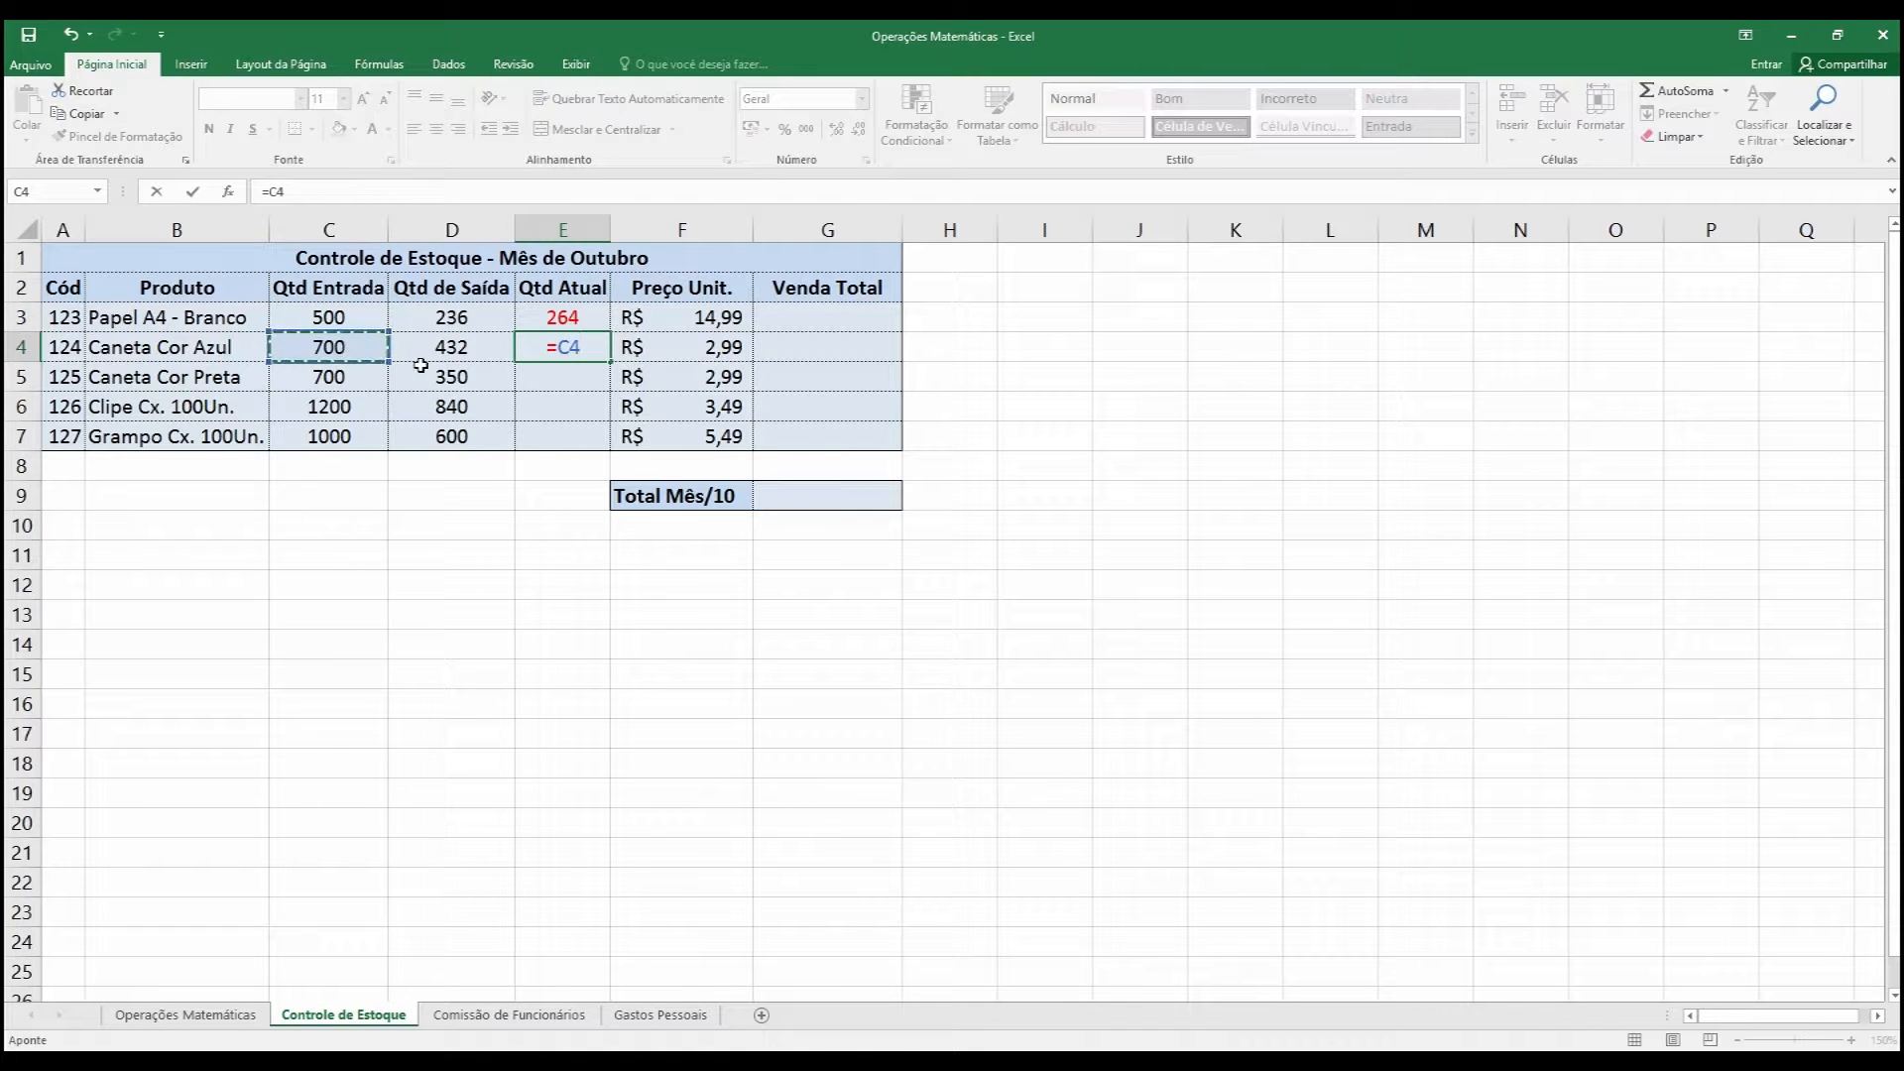
text(-)
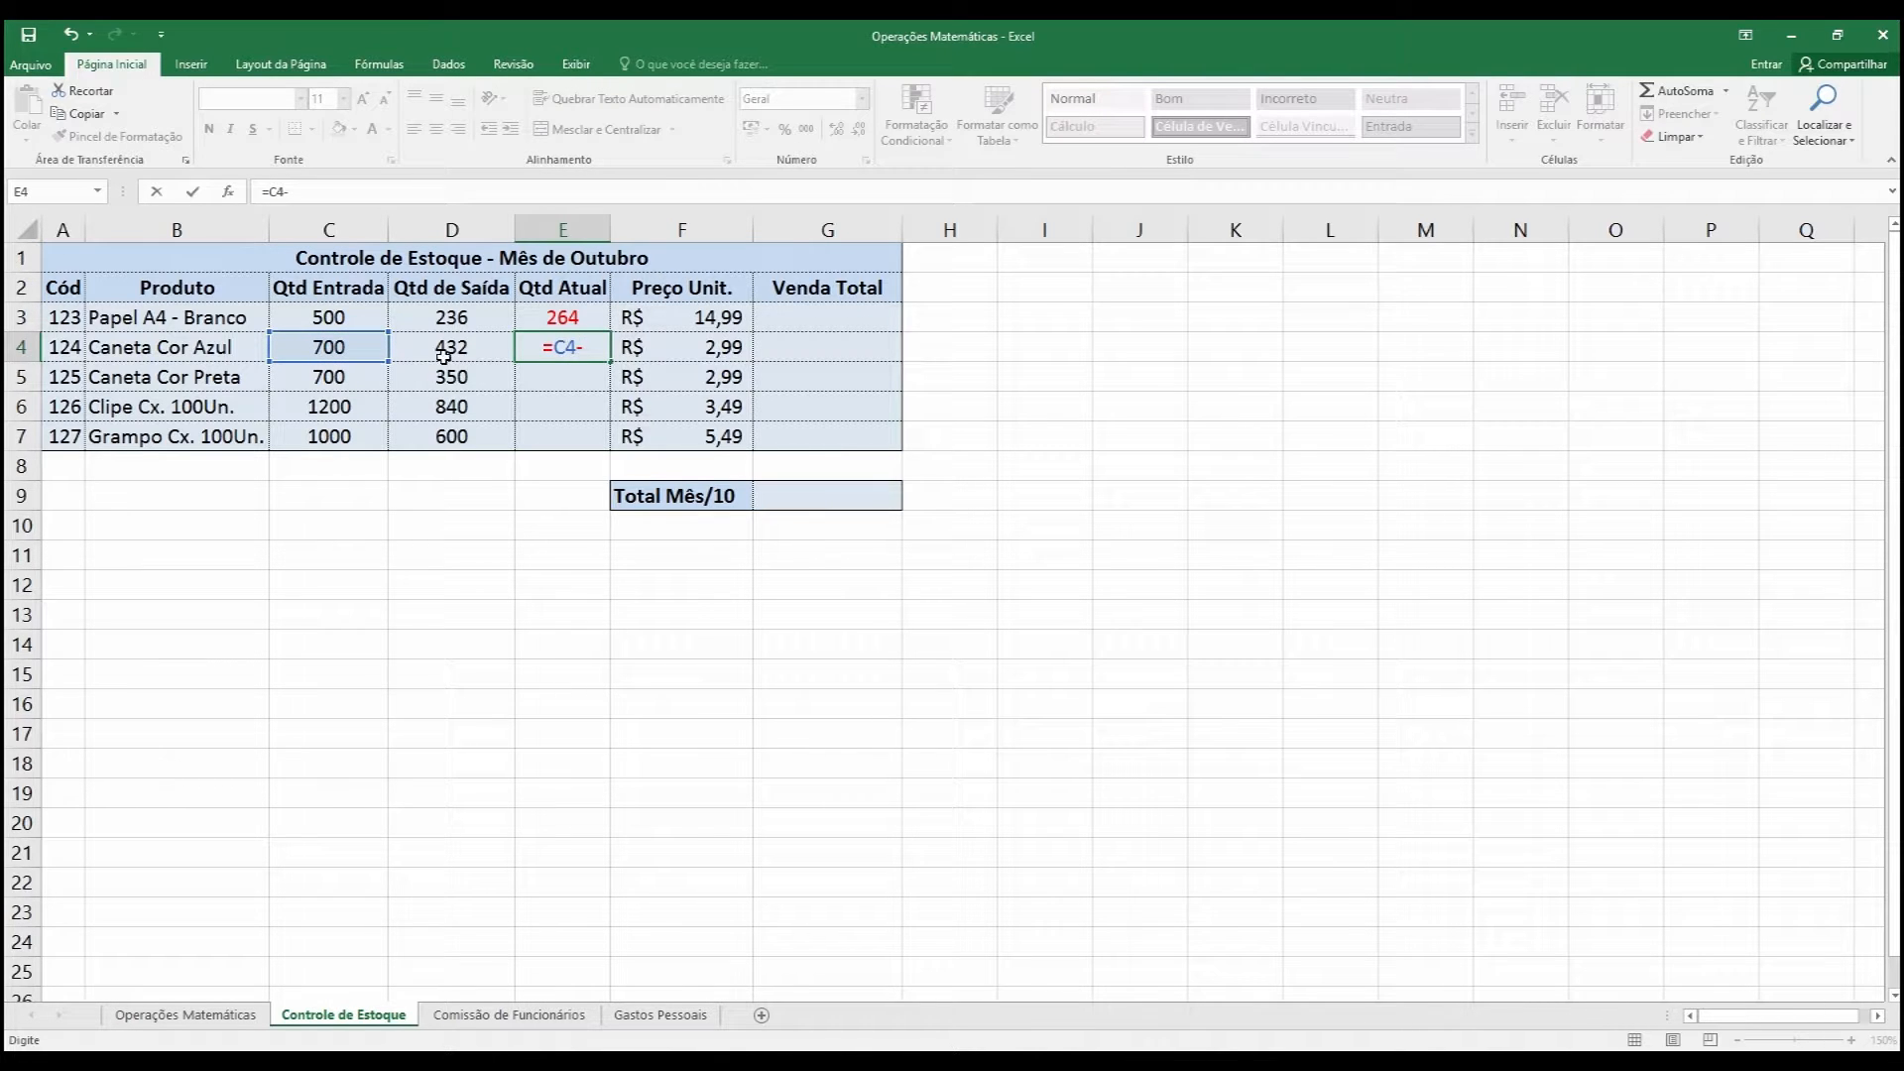
click(449, 351)
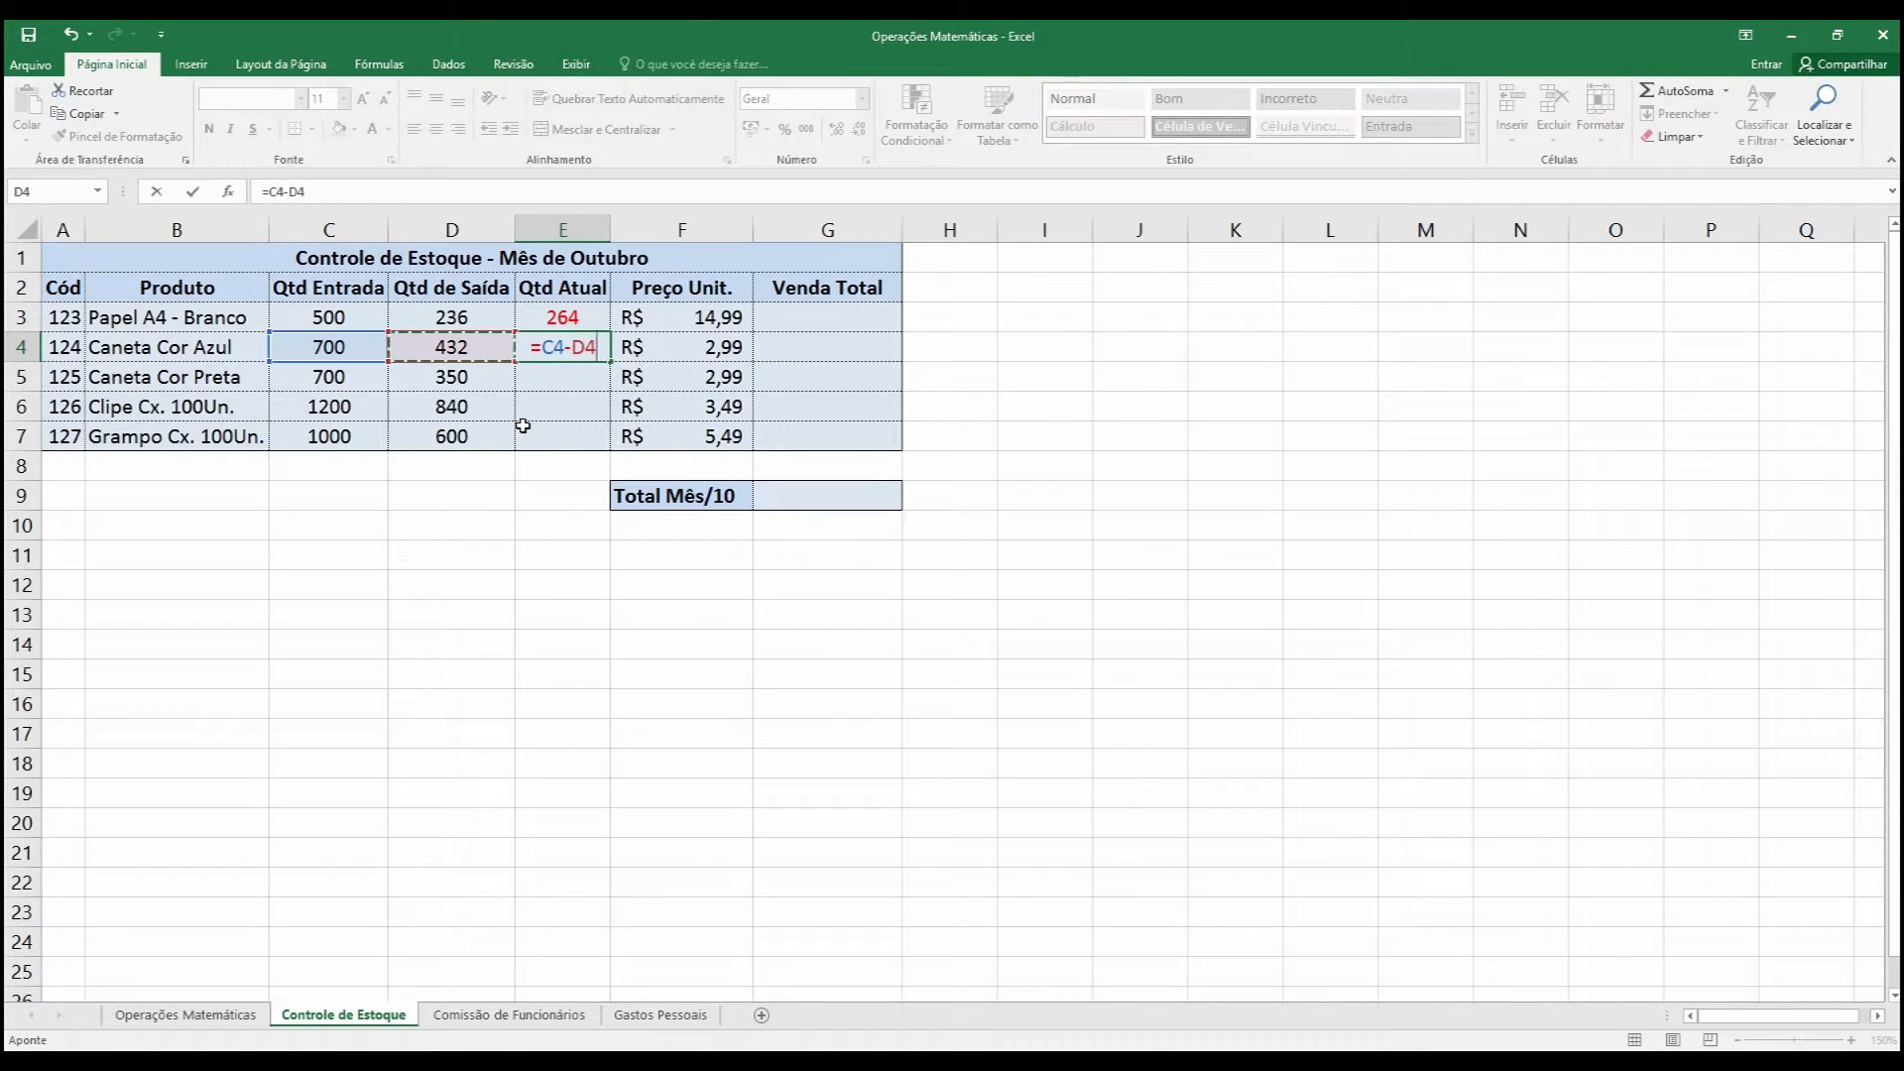
key(Return)
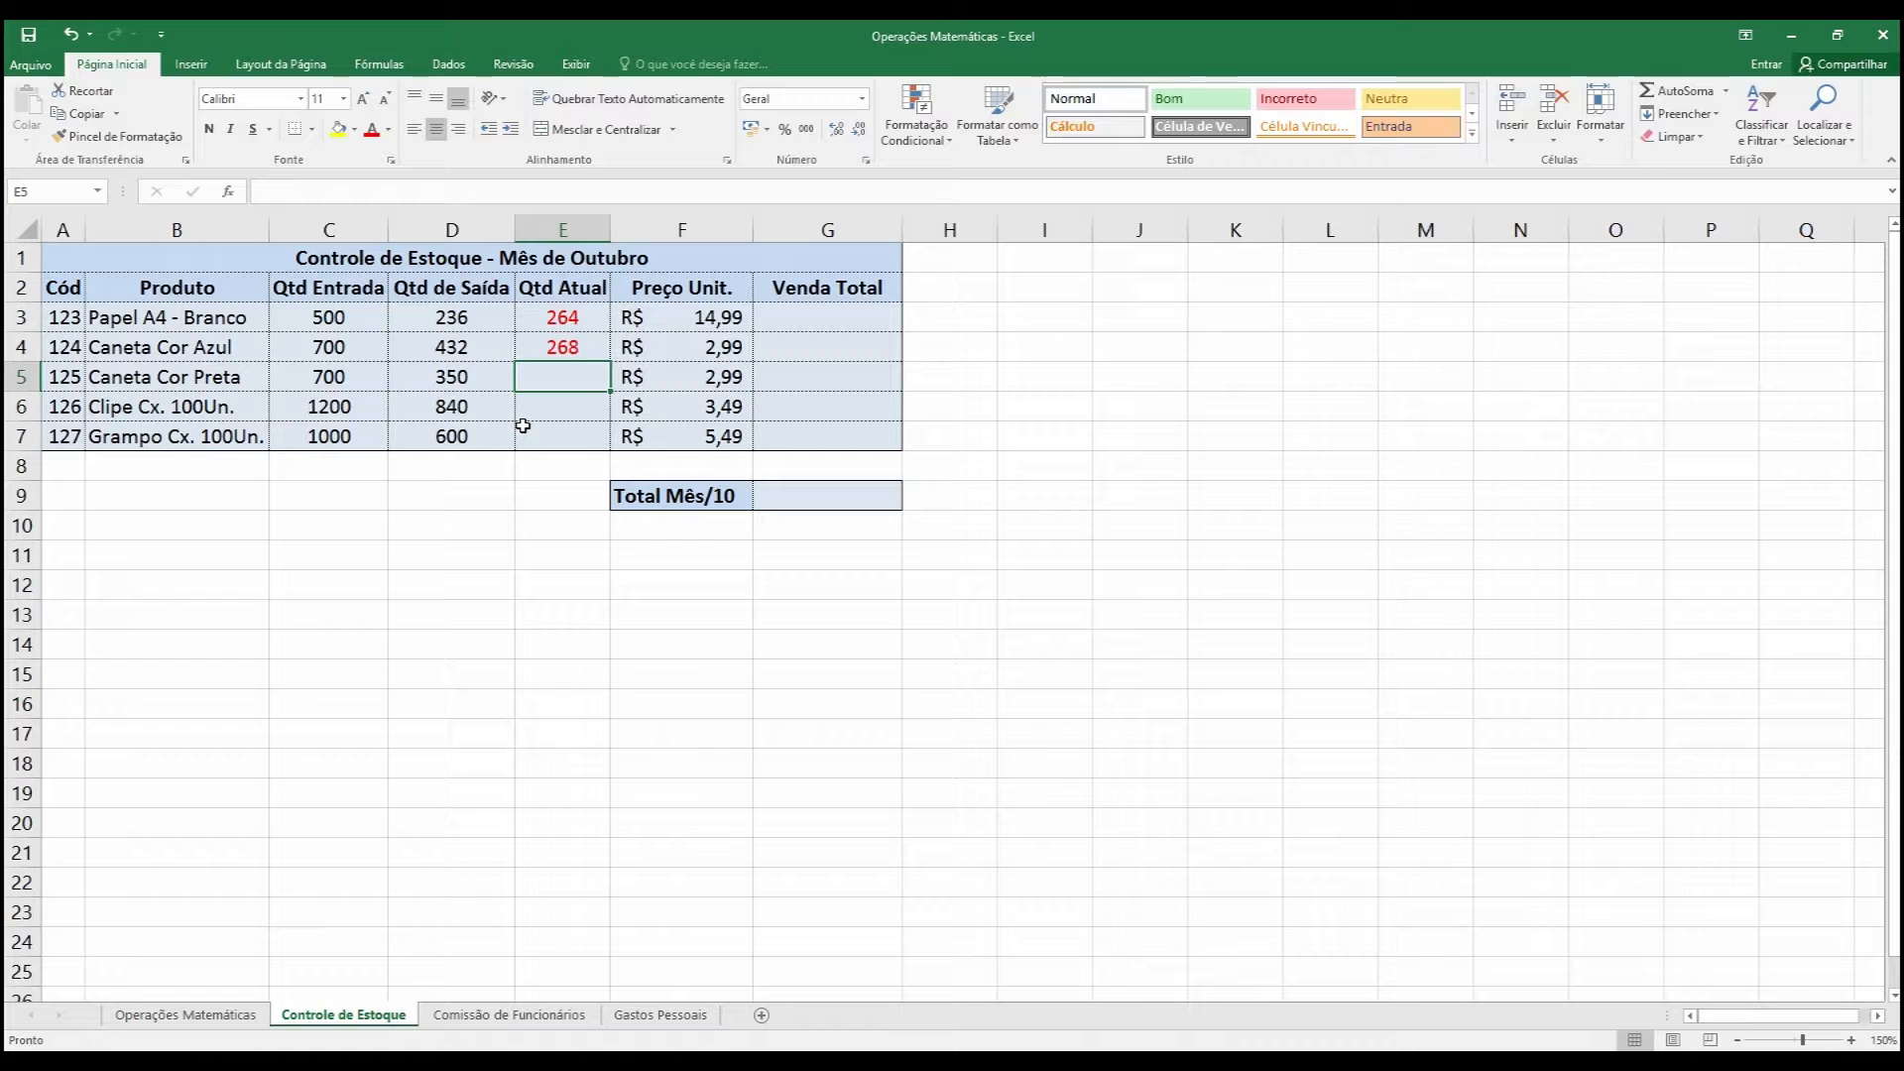
click(558, 348)
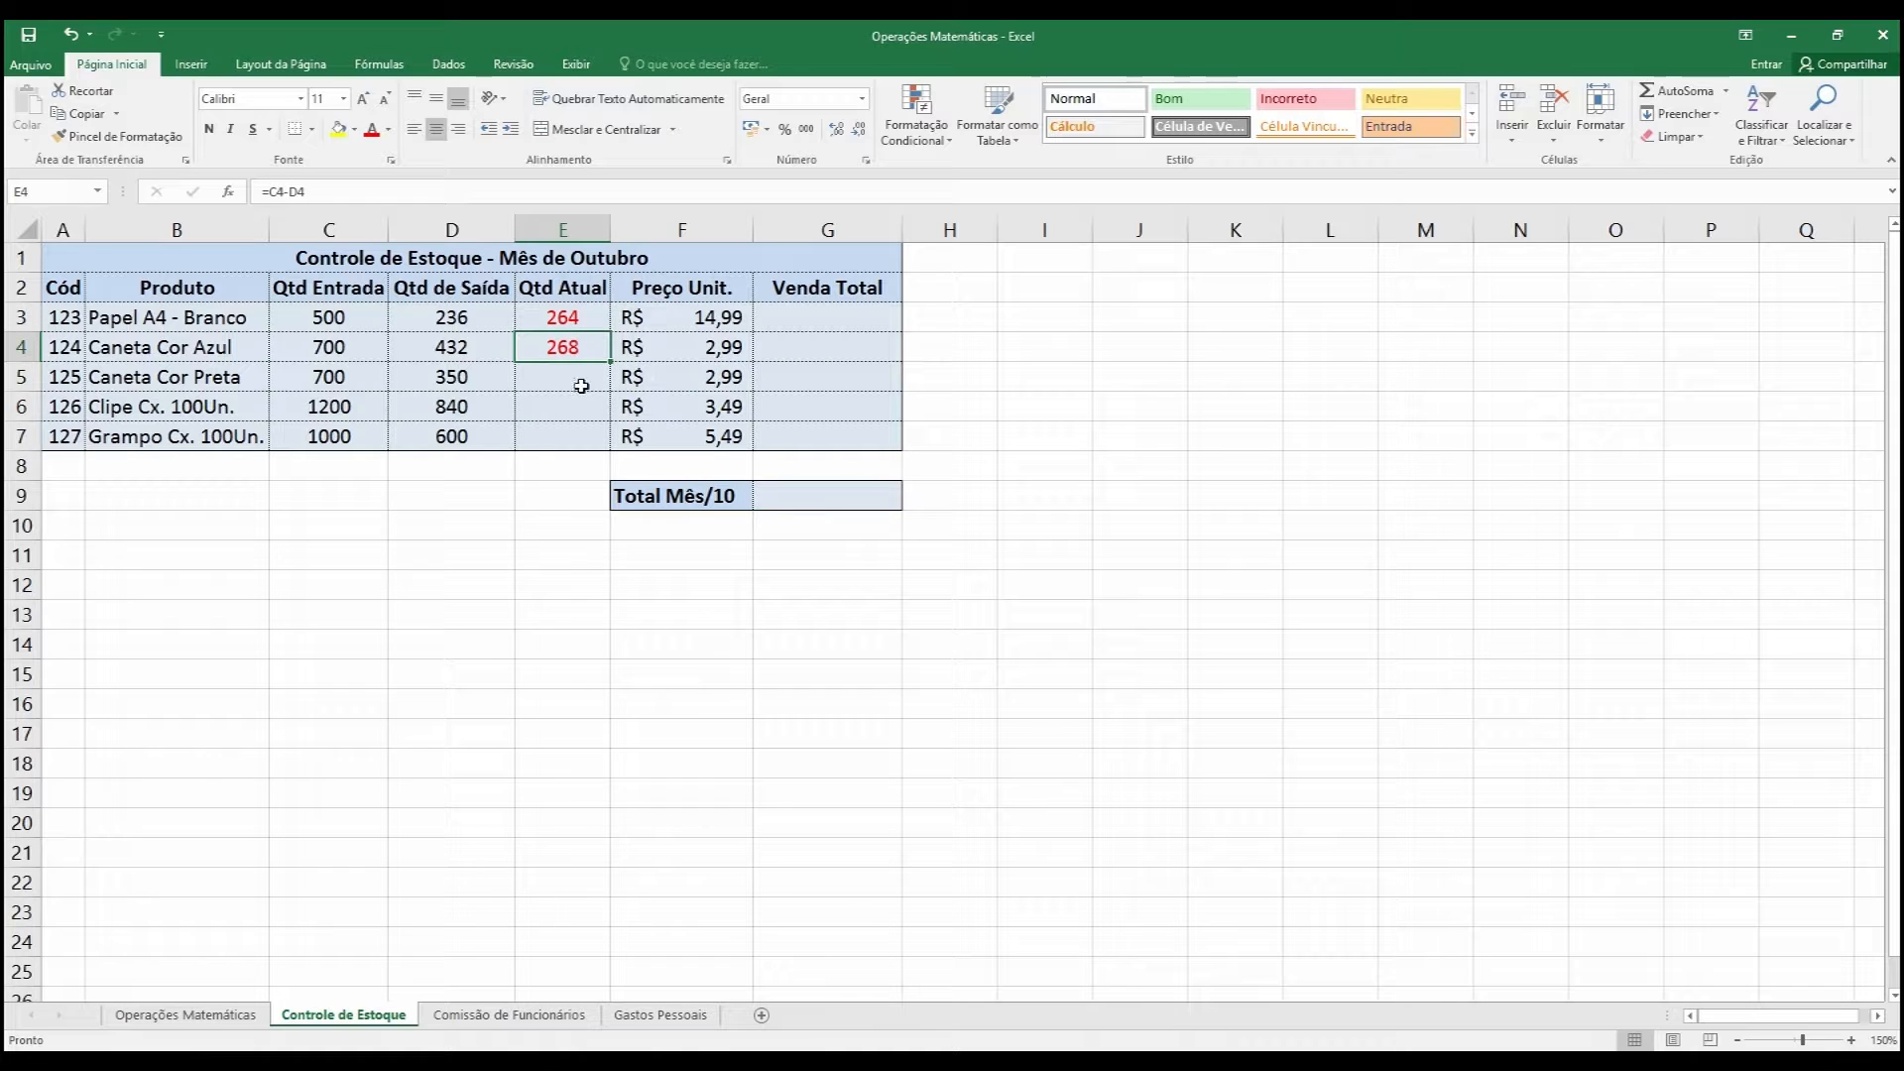
key(Delete)
Examine which cells the Qtd Atual formula in E3 refers to, keeping the formula as it is.
double_click(595, 315)
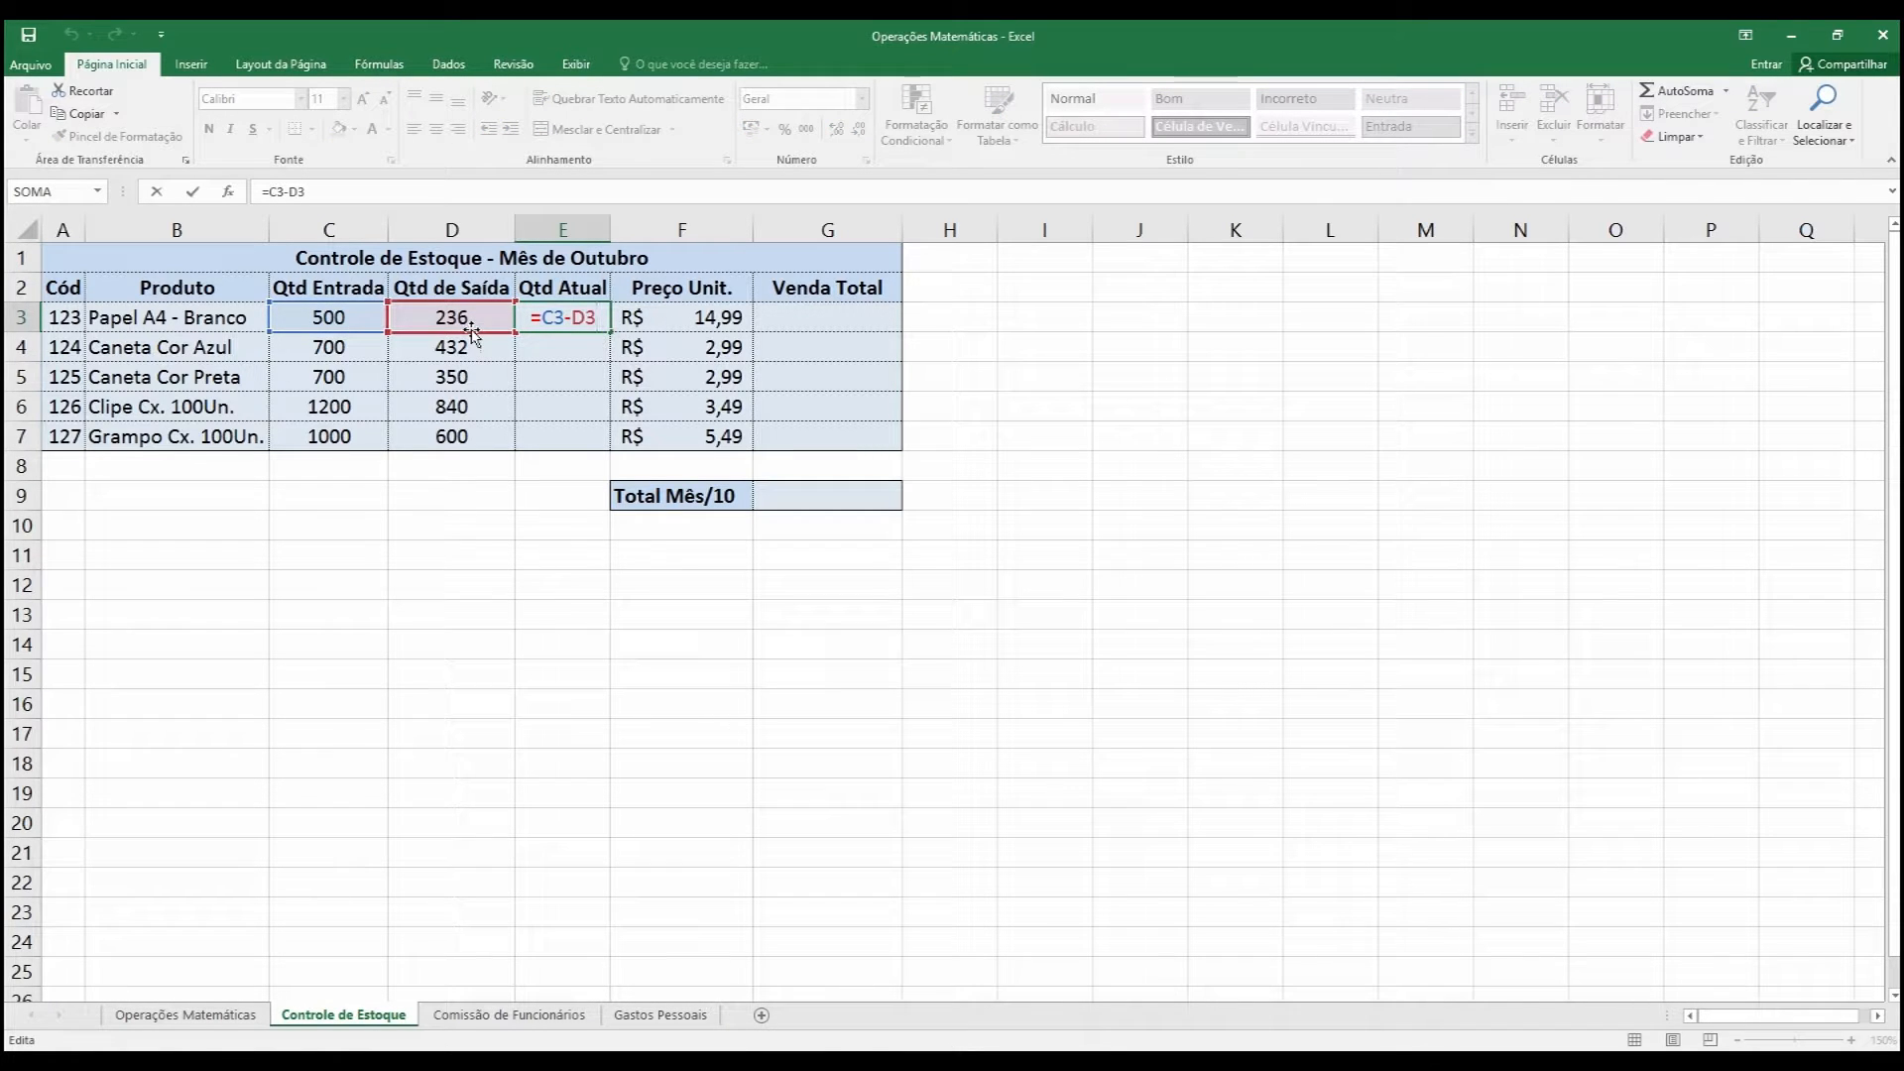
key(Return)
key(Up)
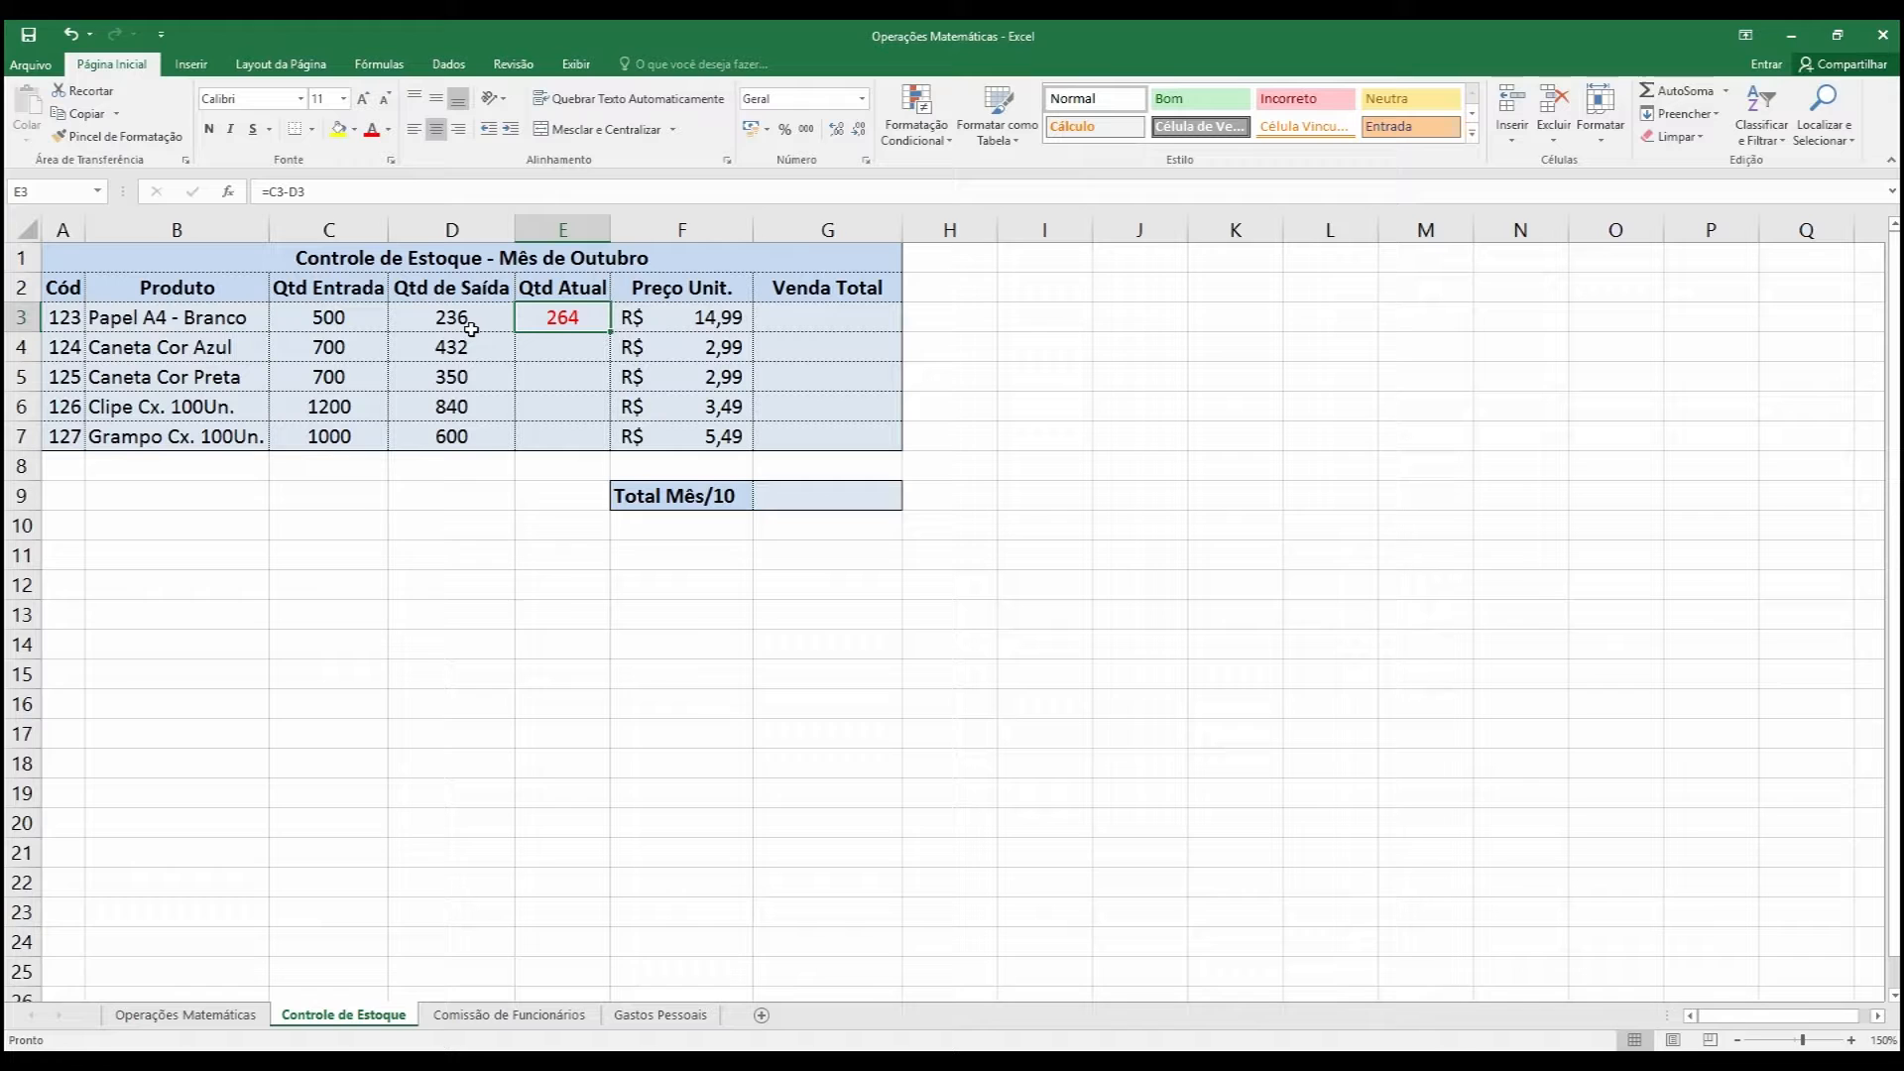
double_click(599, 320)
key(Escape)
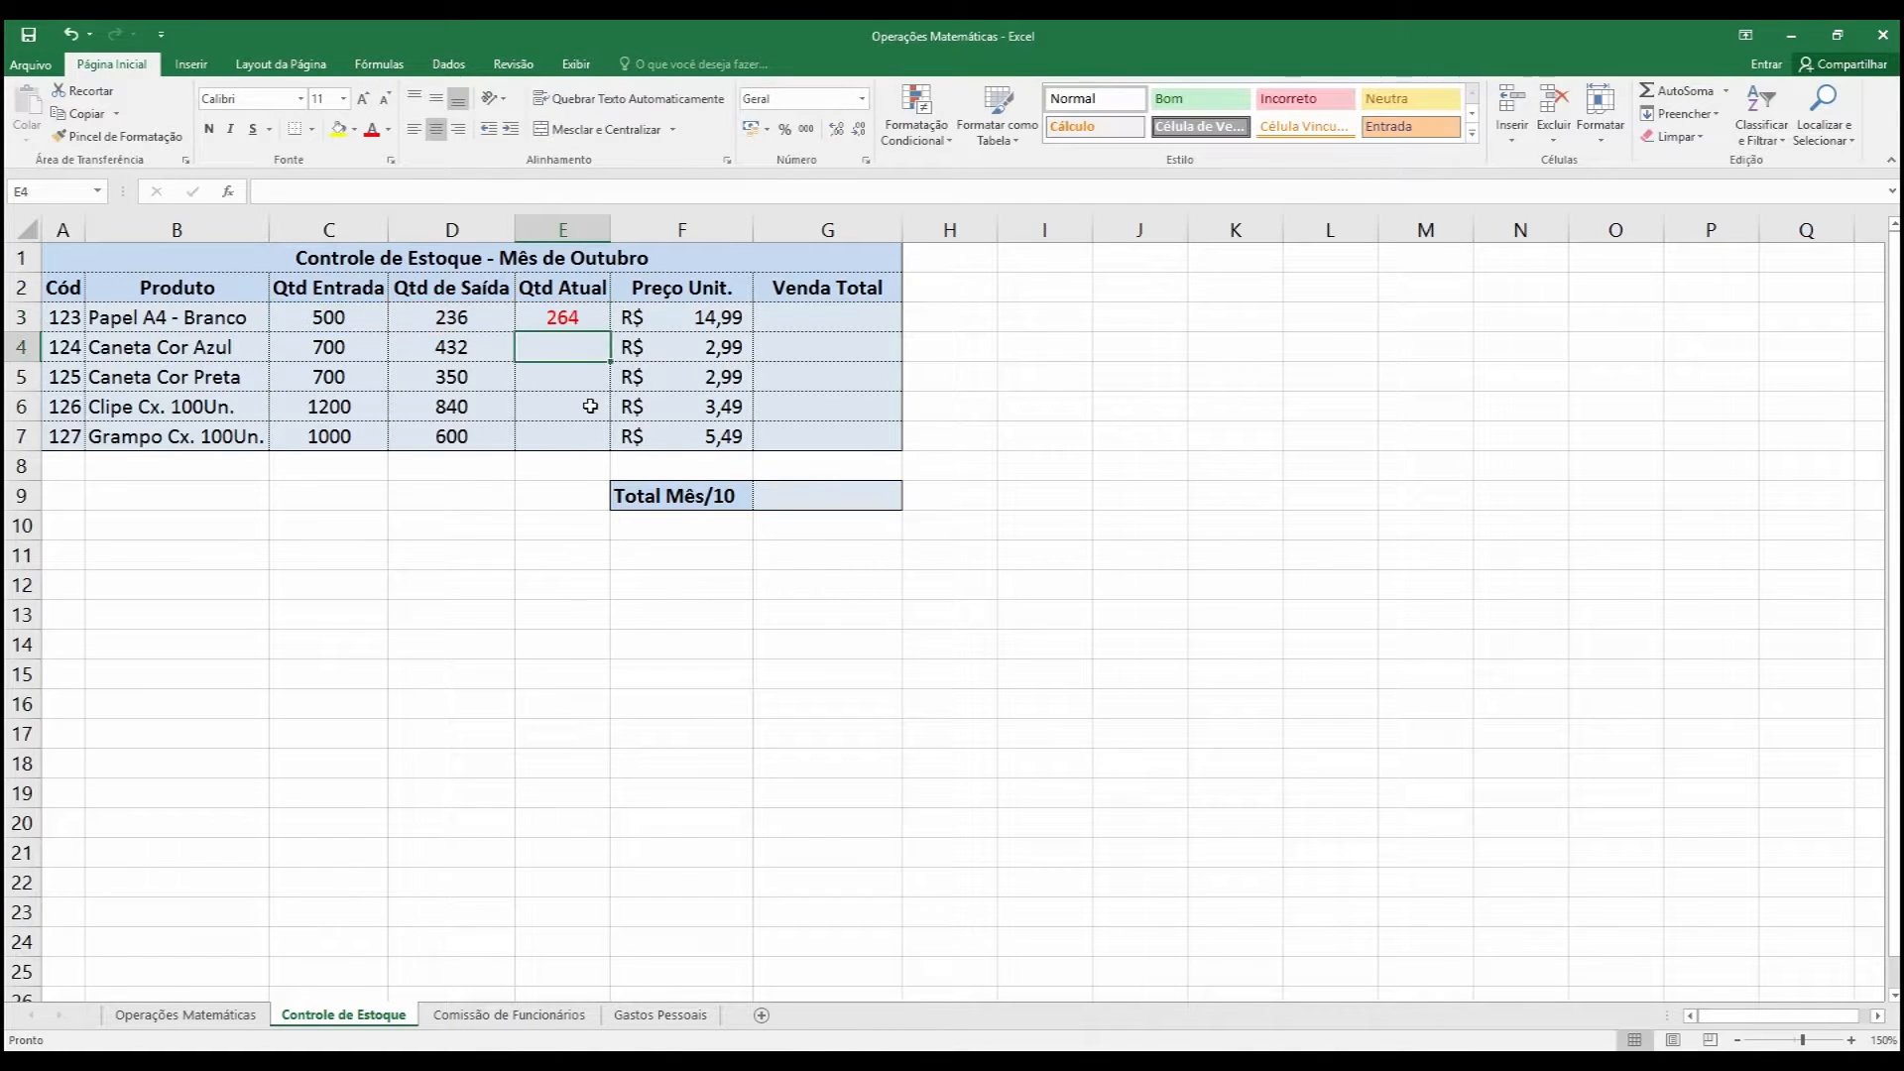
double_click(592, 318)
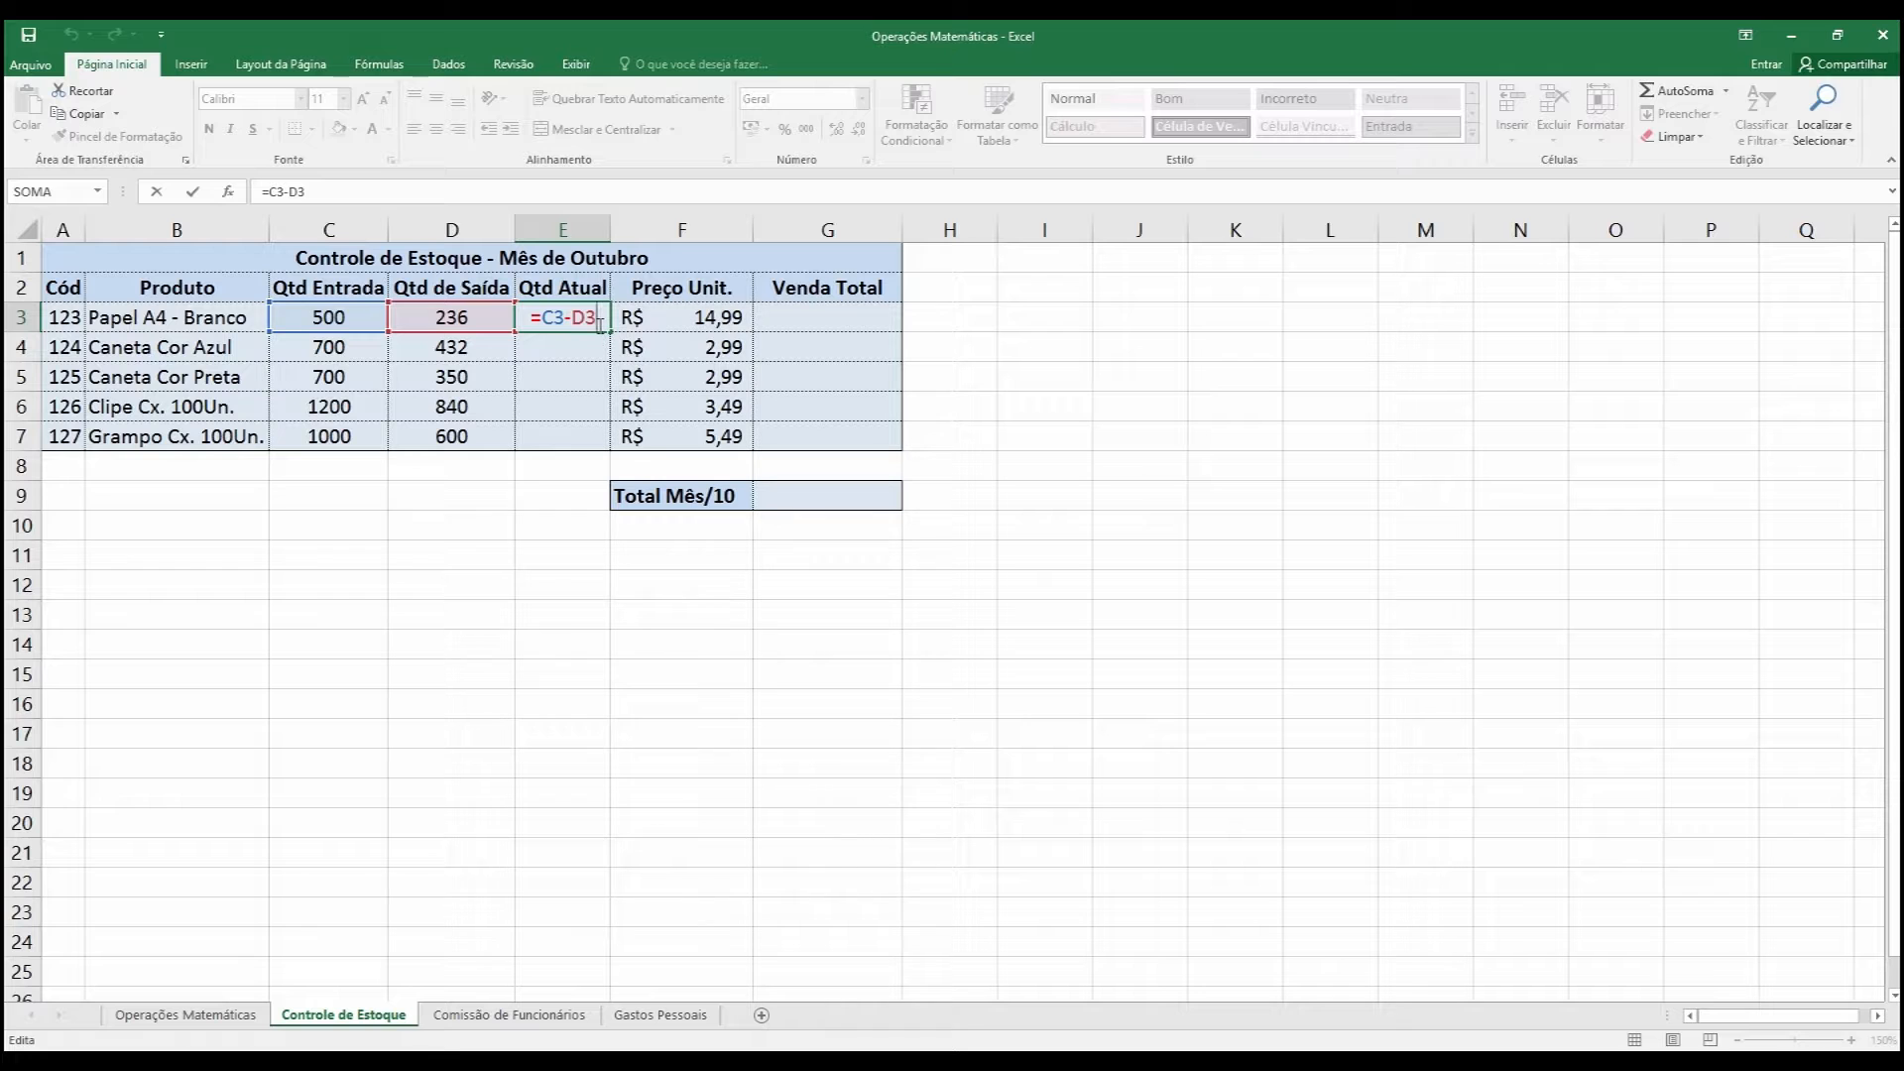
key(ctrl+Return)
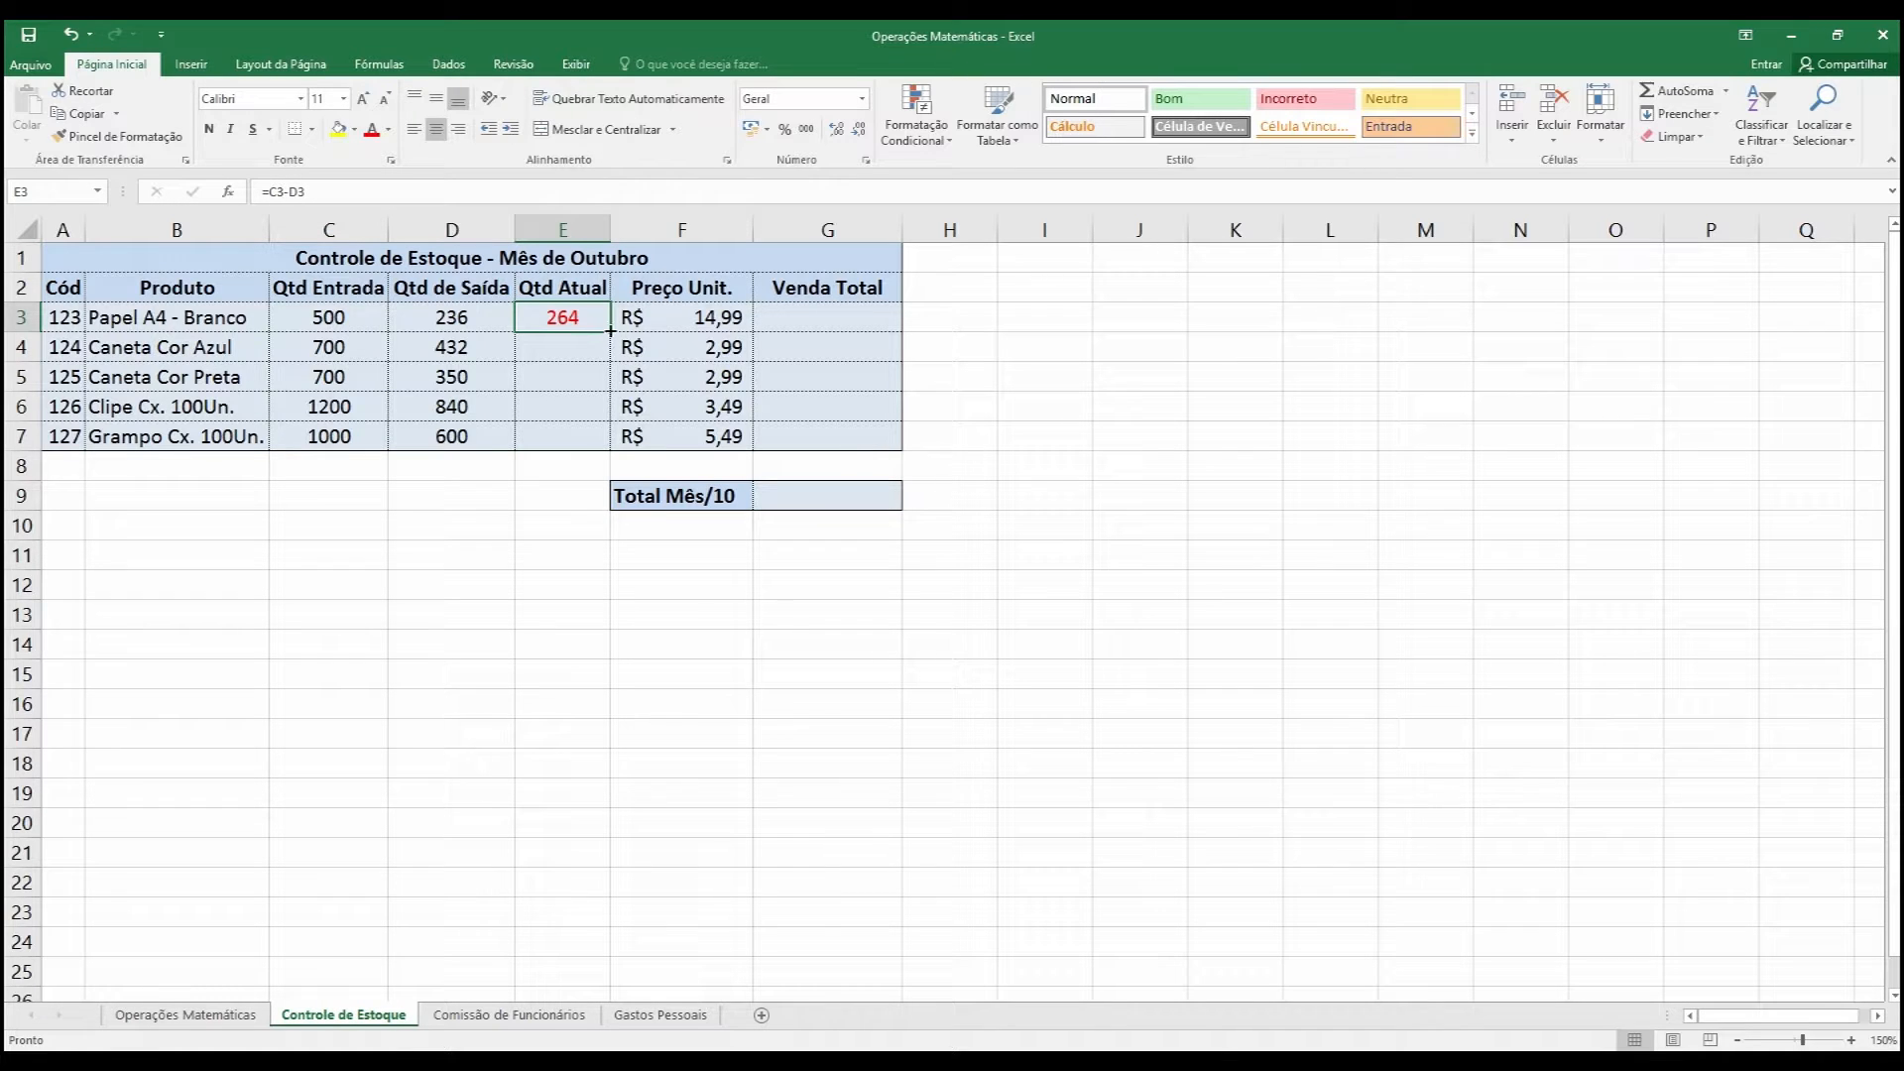
Fill the Qtd Atual formula from E3 down through E7 for the remaining products.
drag(611, 331, 604, 445)
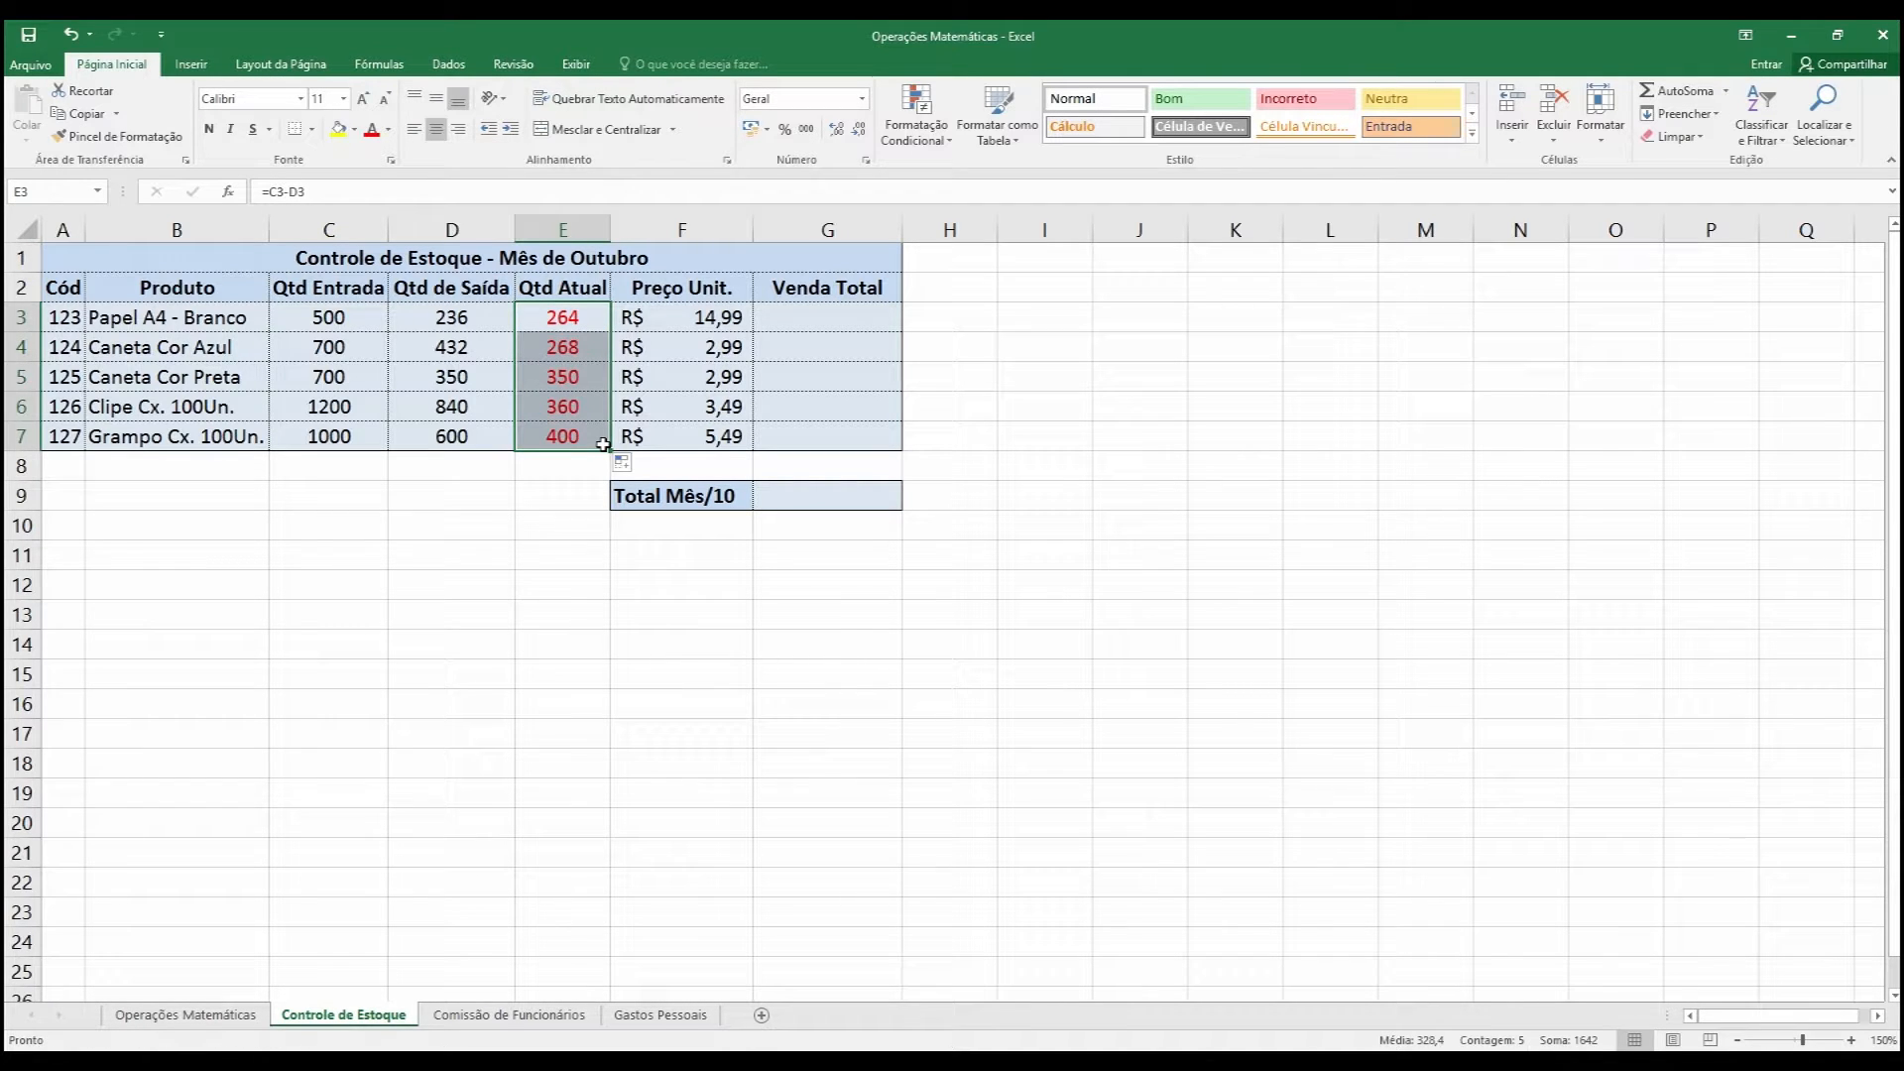
click(558, 520)
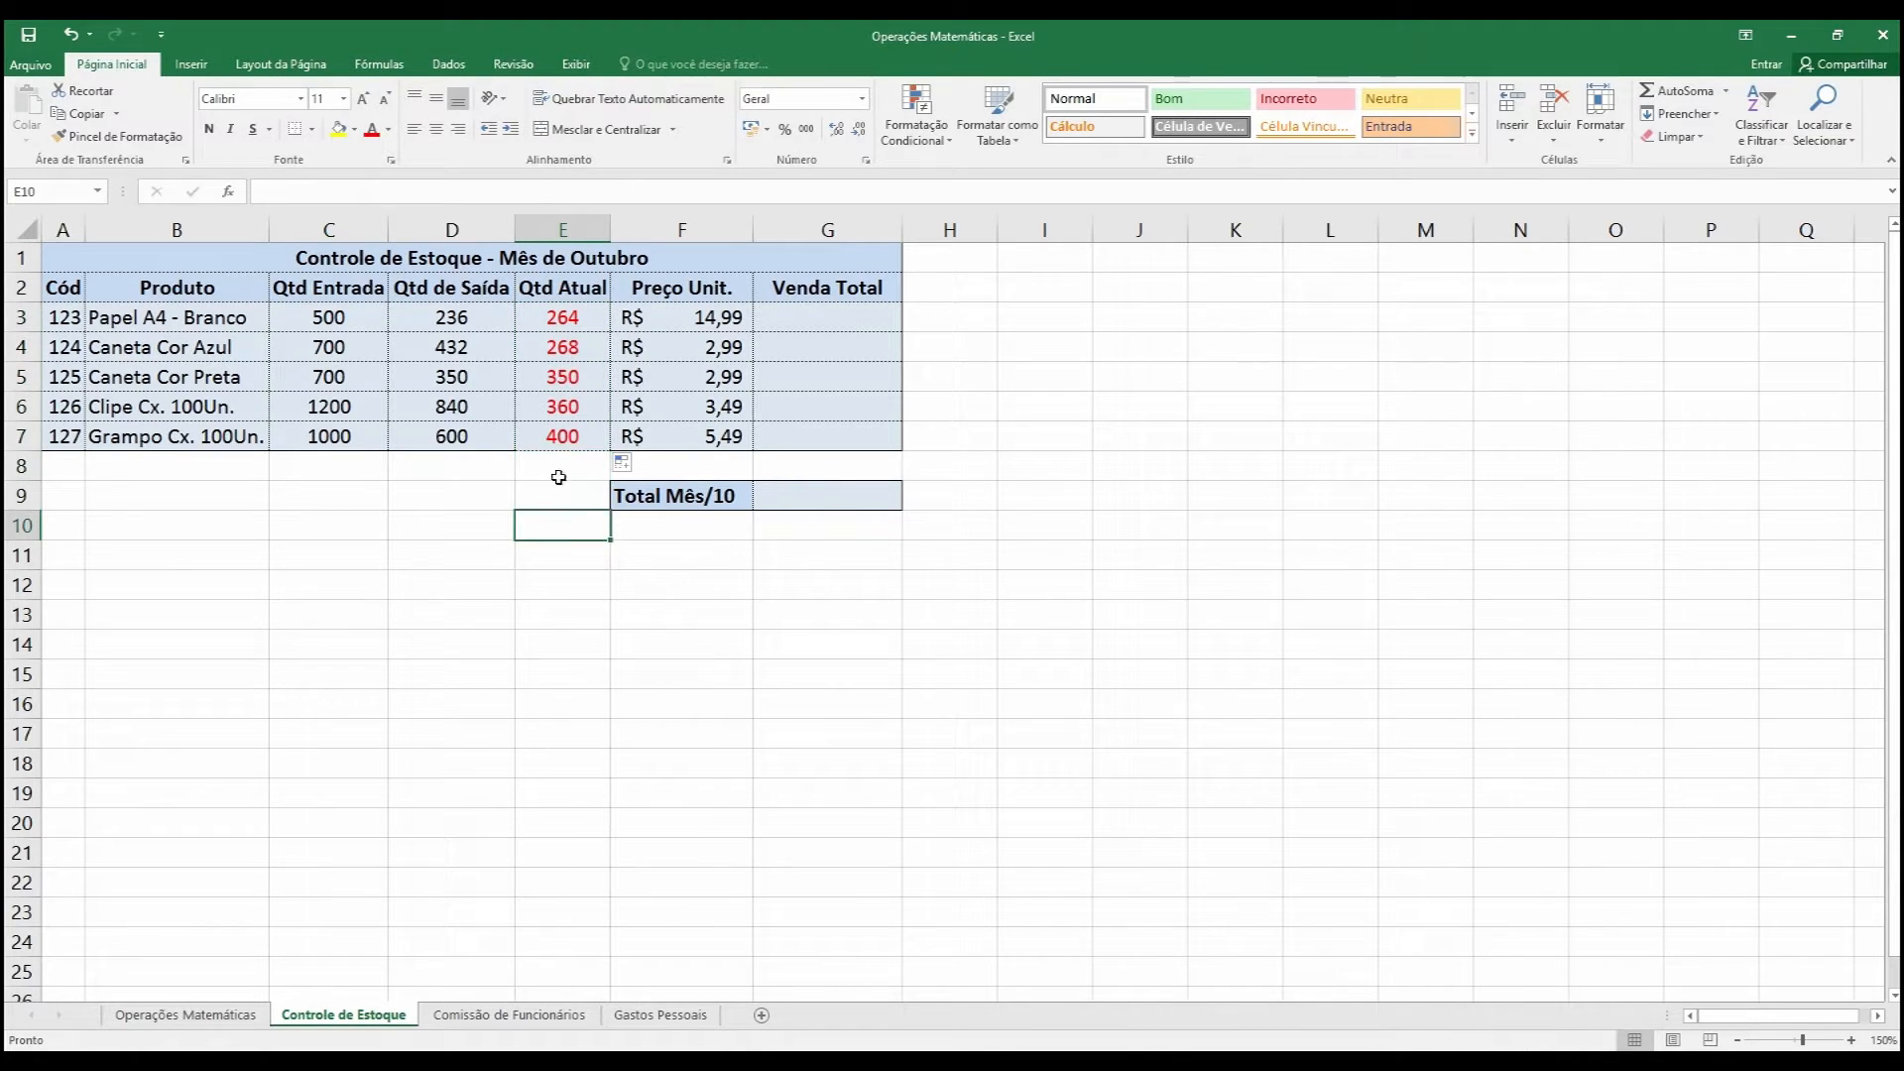
Change the Qtd Atual fill in E4:E7 to fill without formatting (Preencher sem formatação).
click(570, 404)
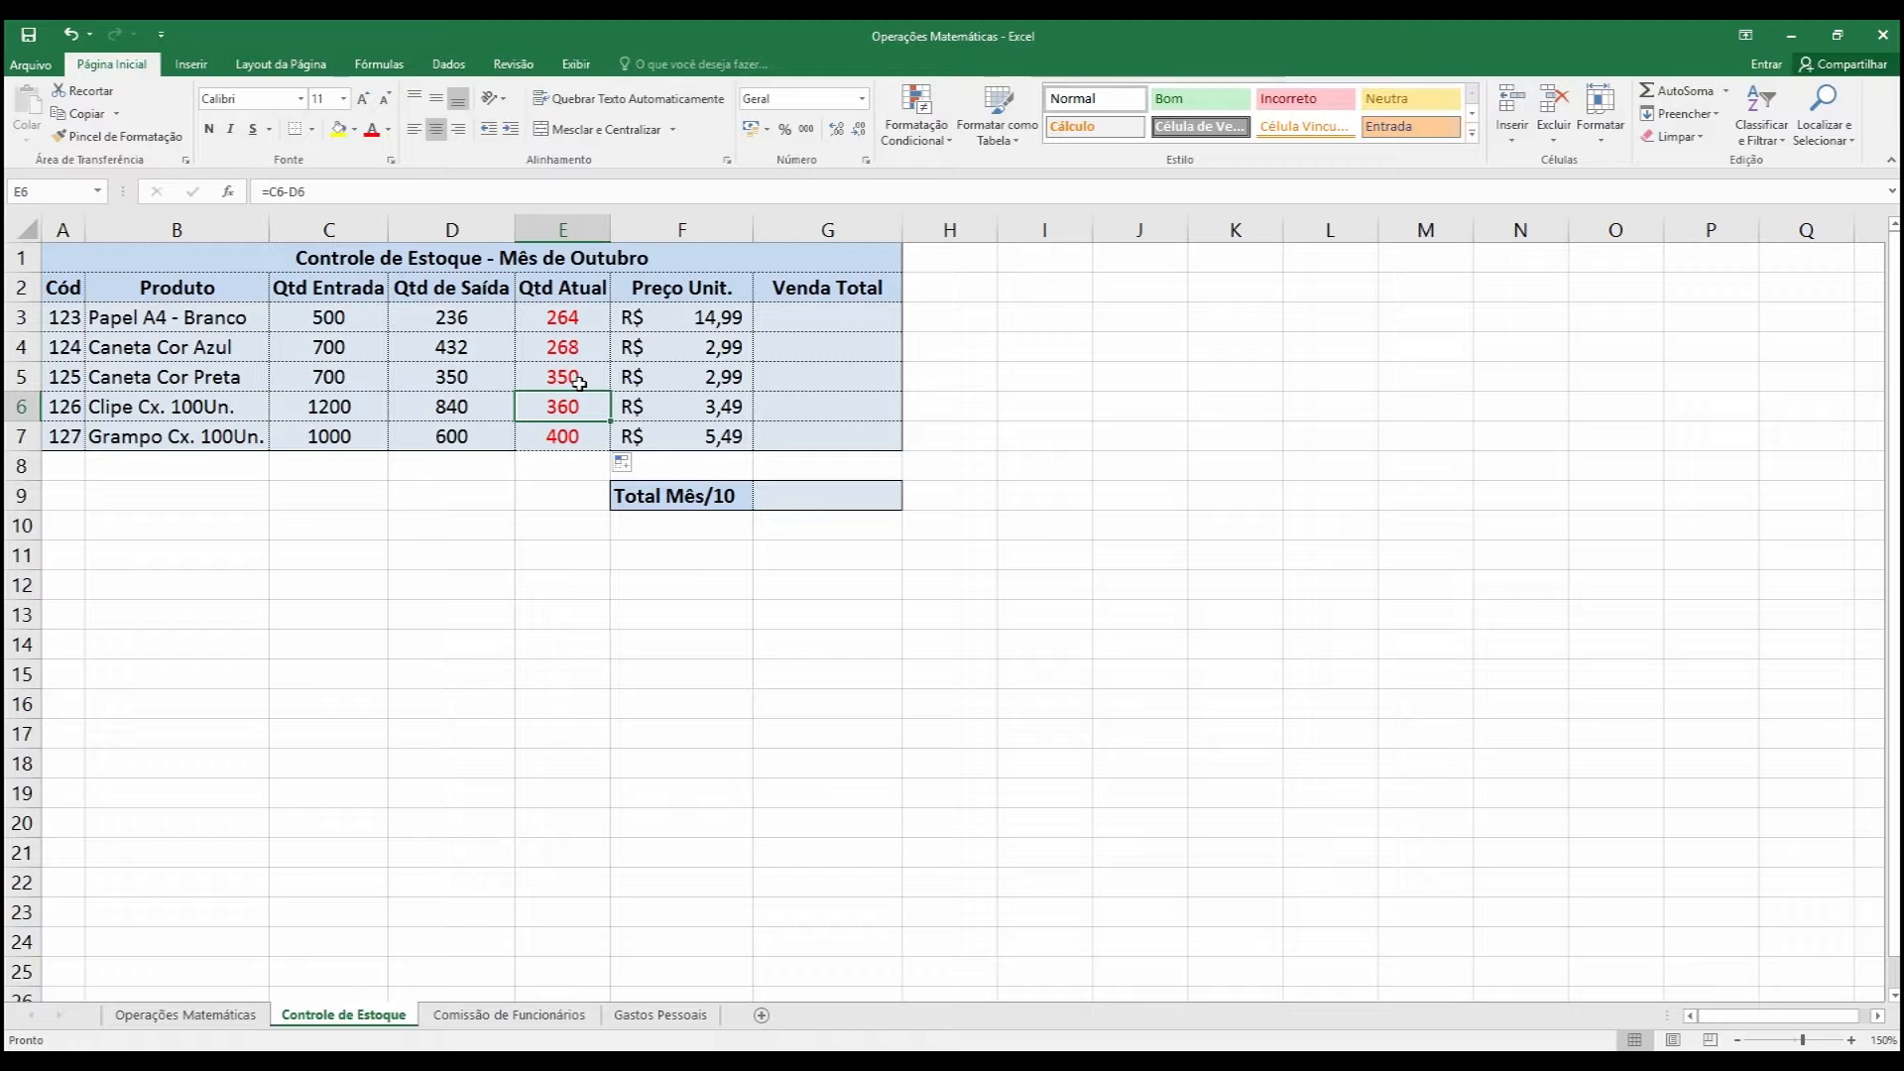
click(558, 438)
click(558, 486)
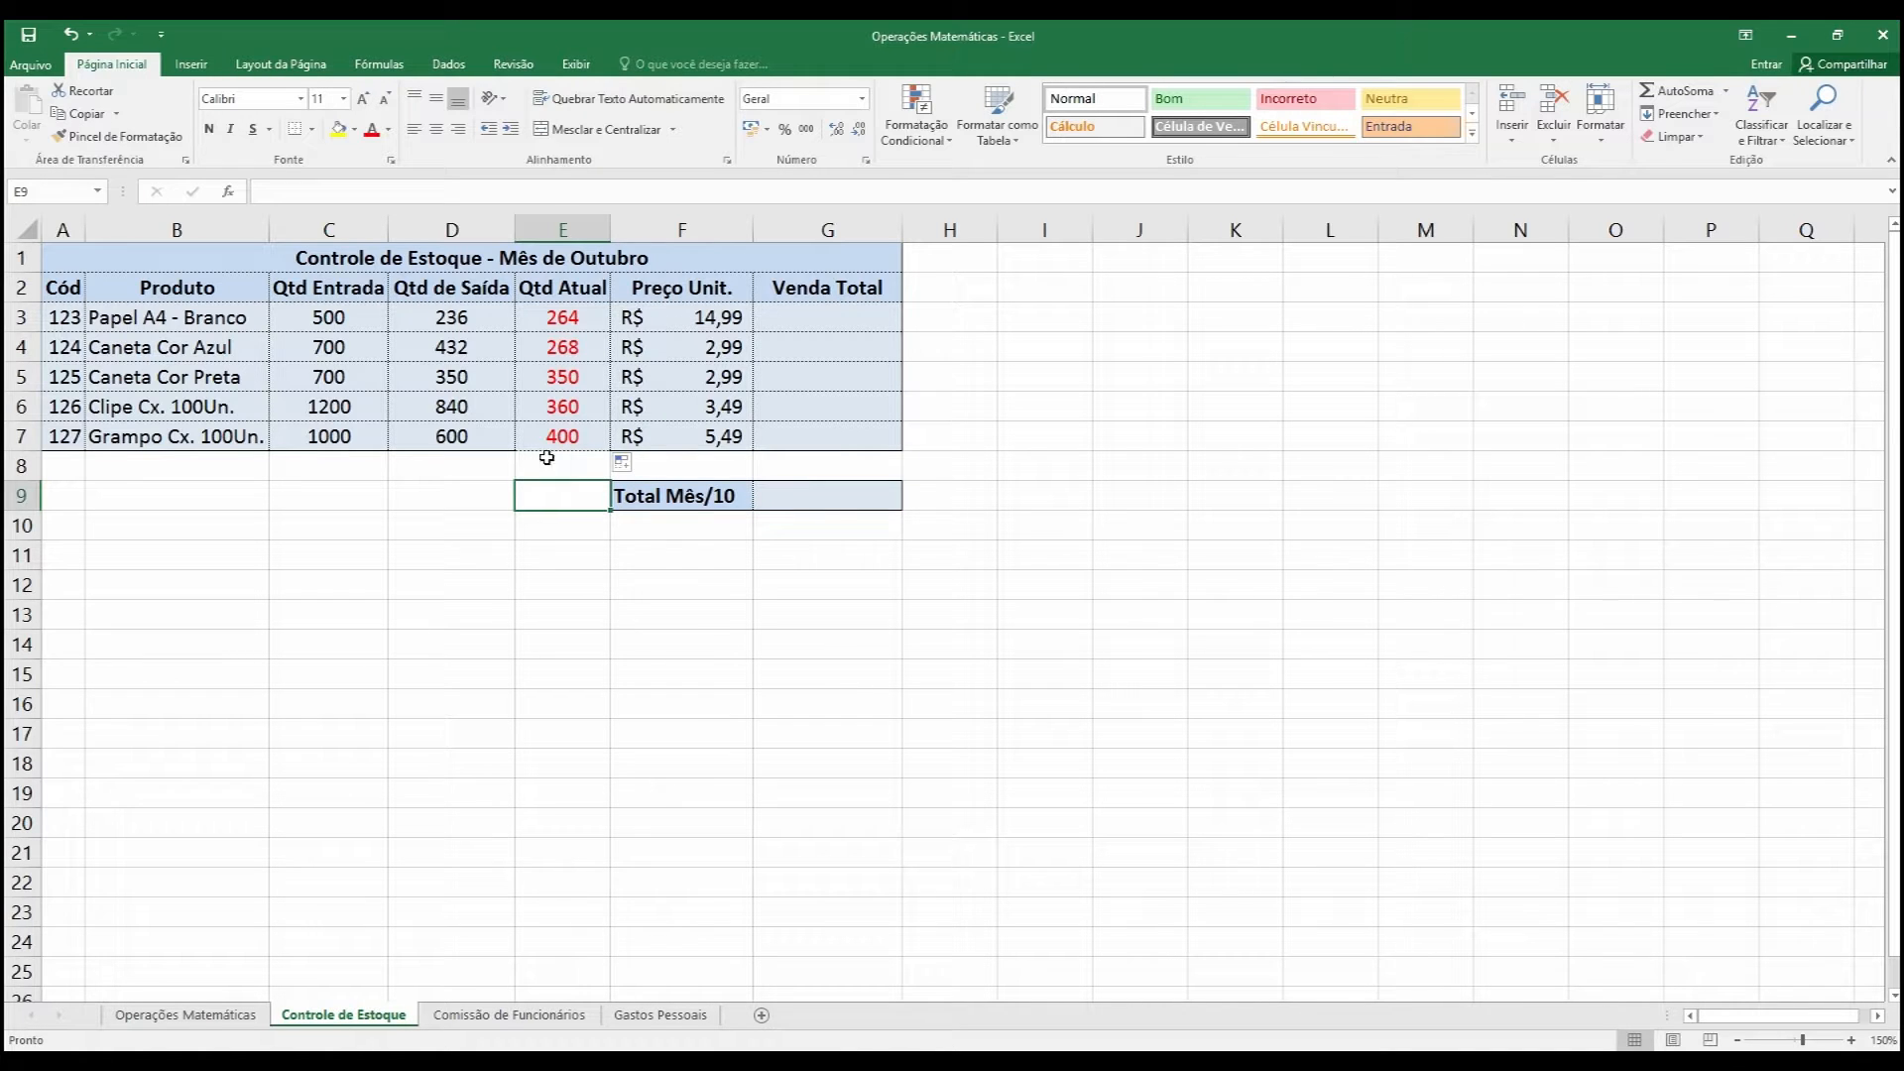
click(629, 466)
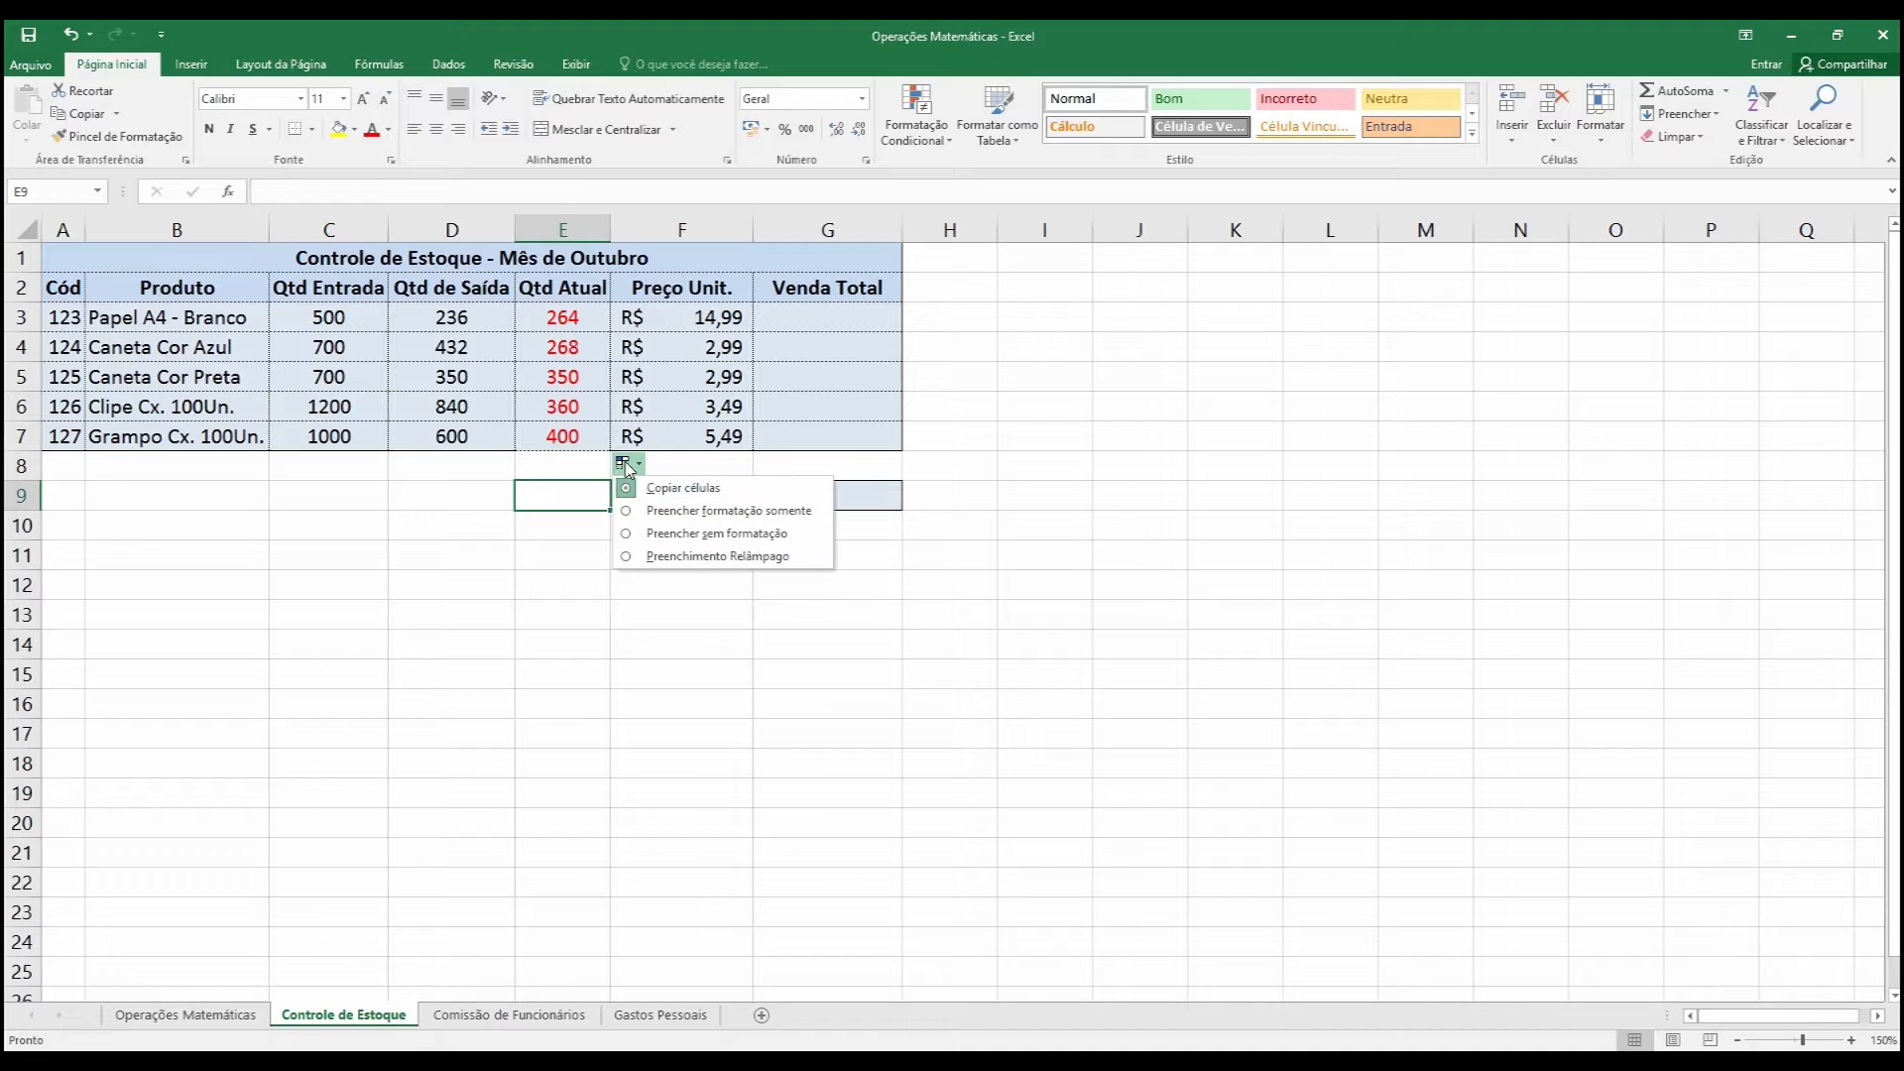
click(669, 535)
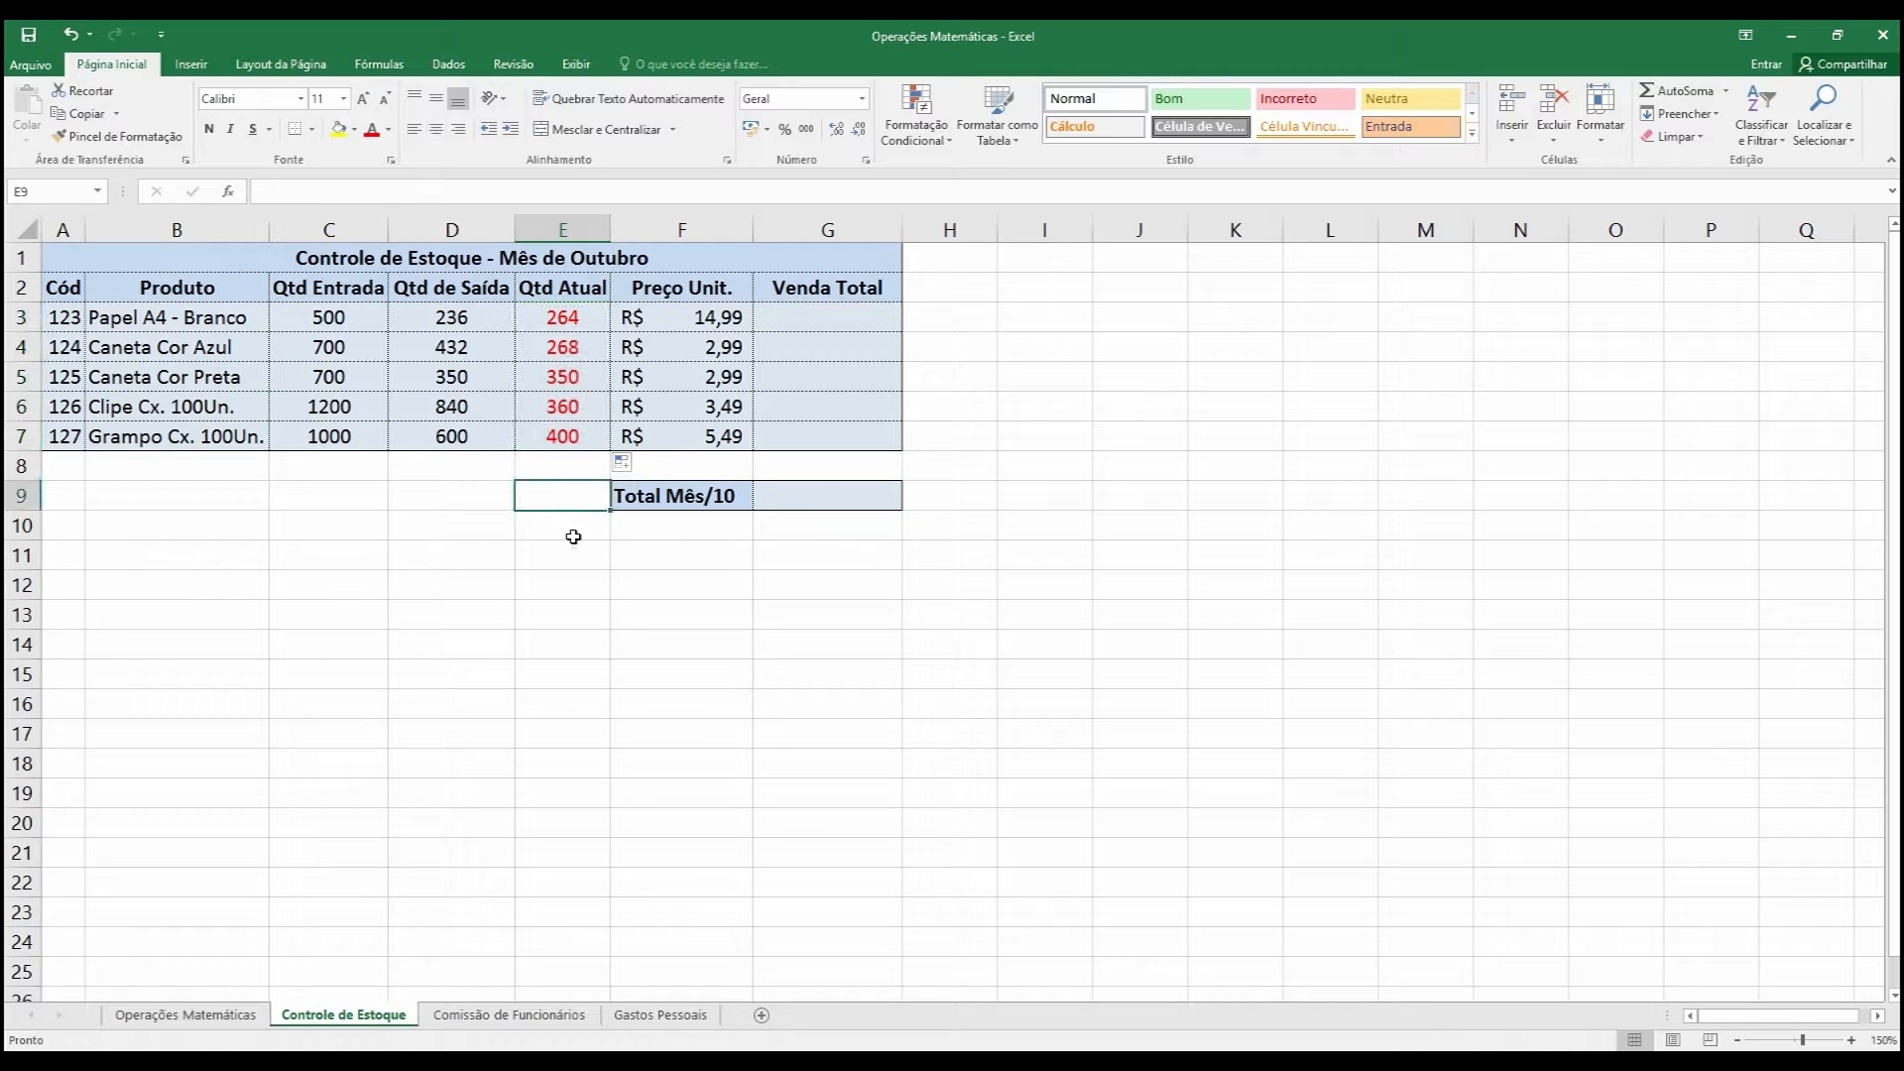
click(624, 461)
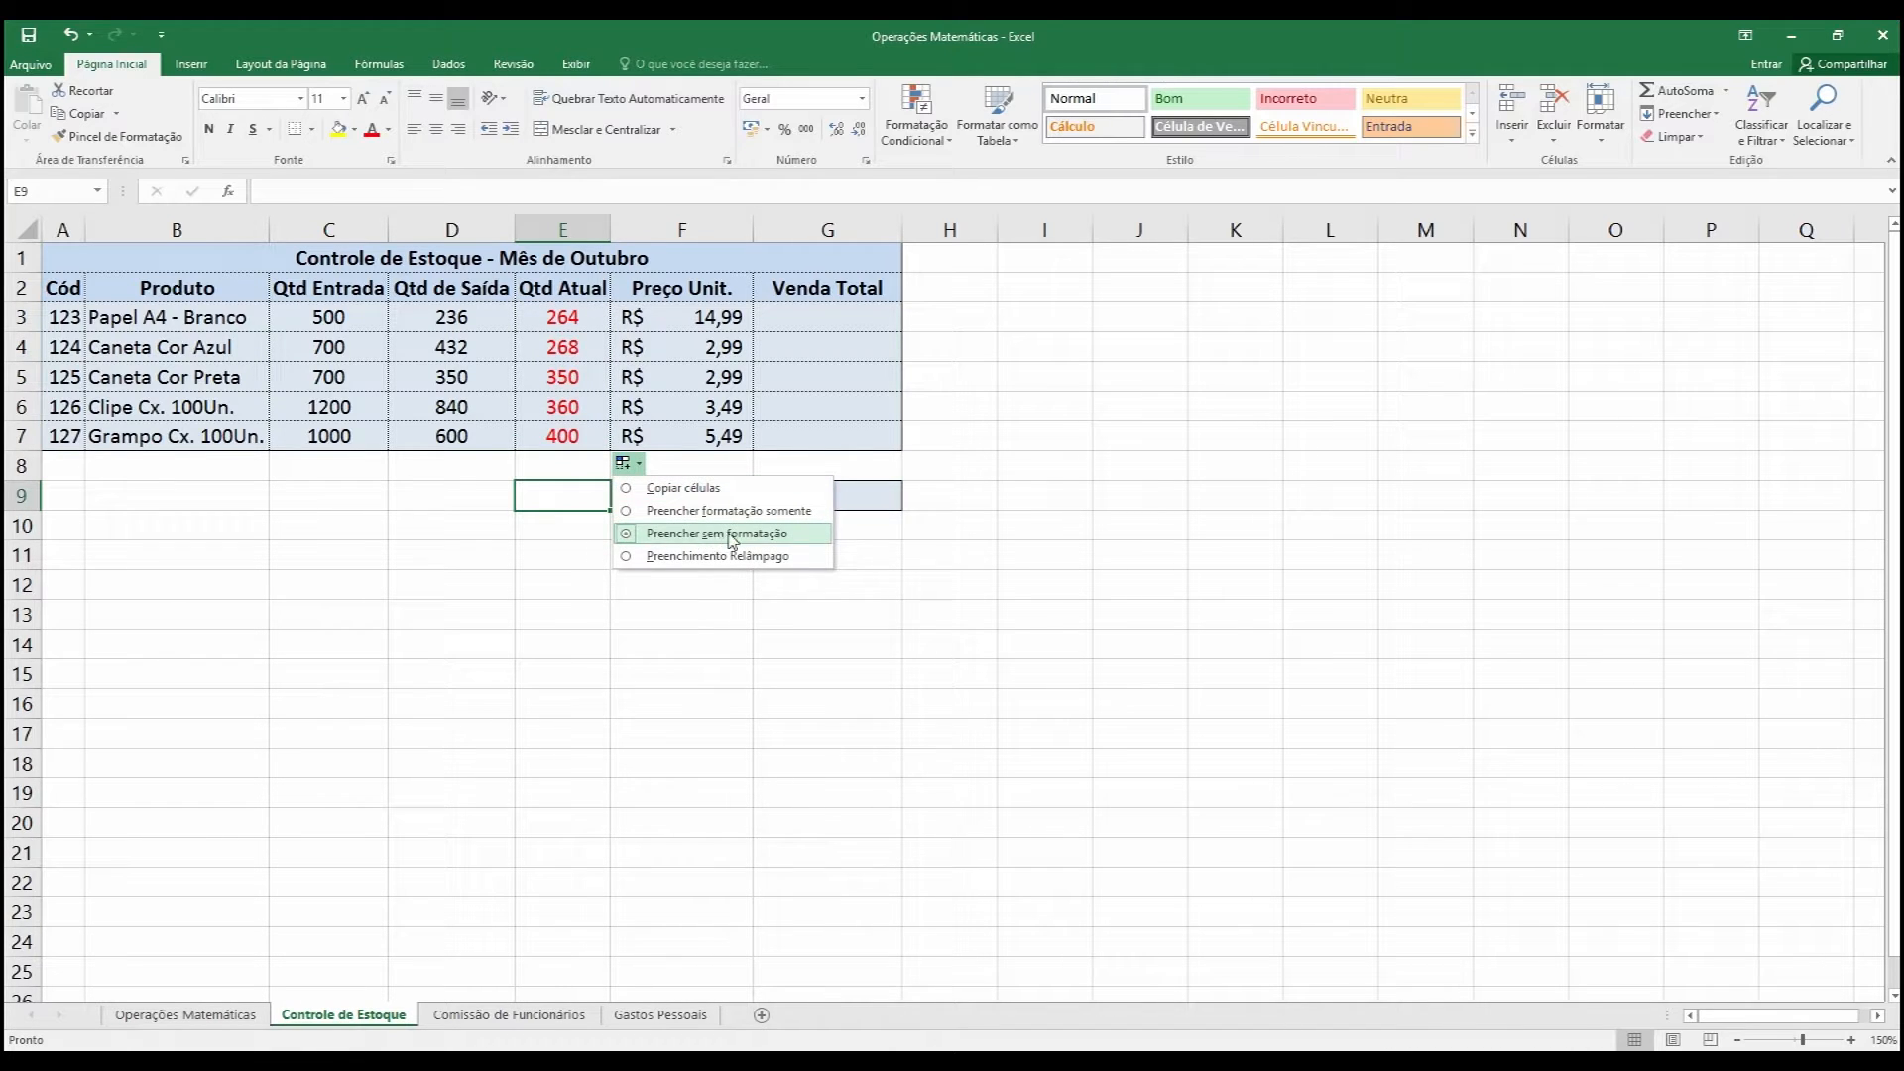
Examine the cell references in each filled Qtd Atual formula from E4 to E7, keeping the formulas as they are.
click(583, 328)
click(583, 357)
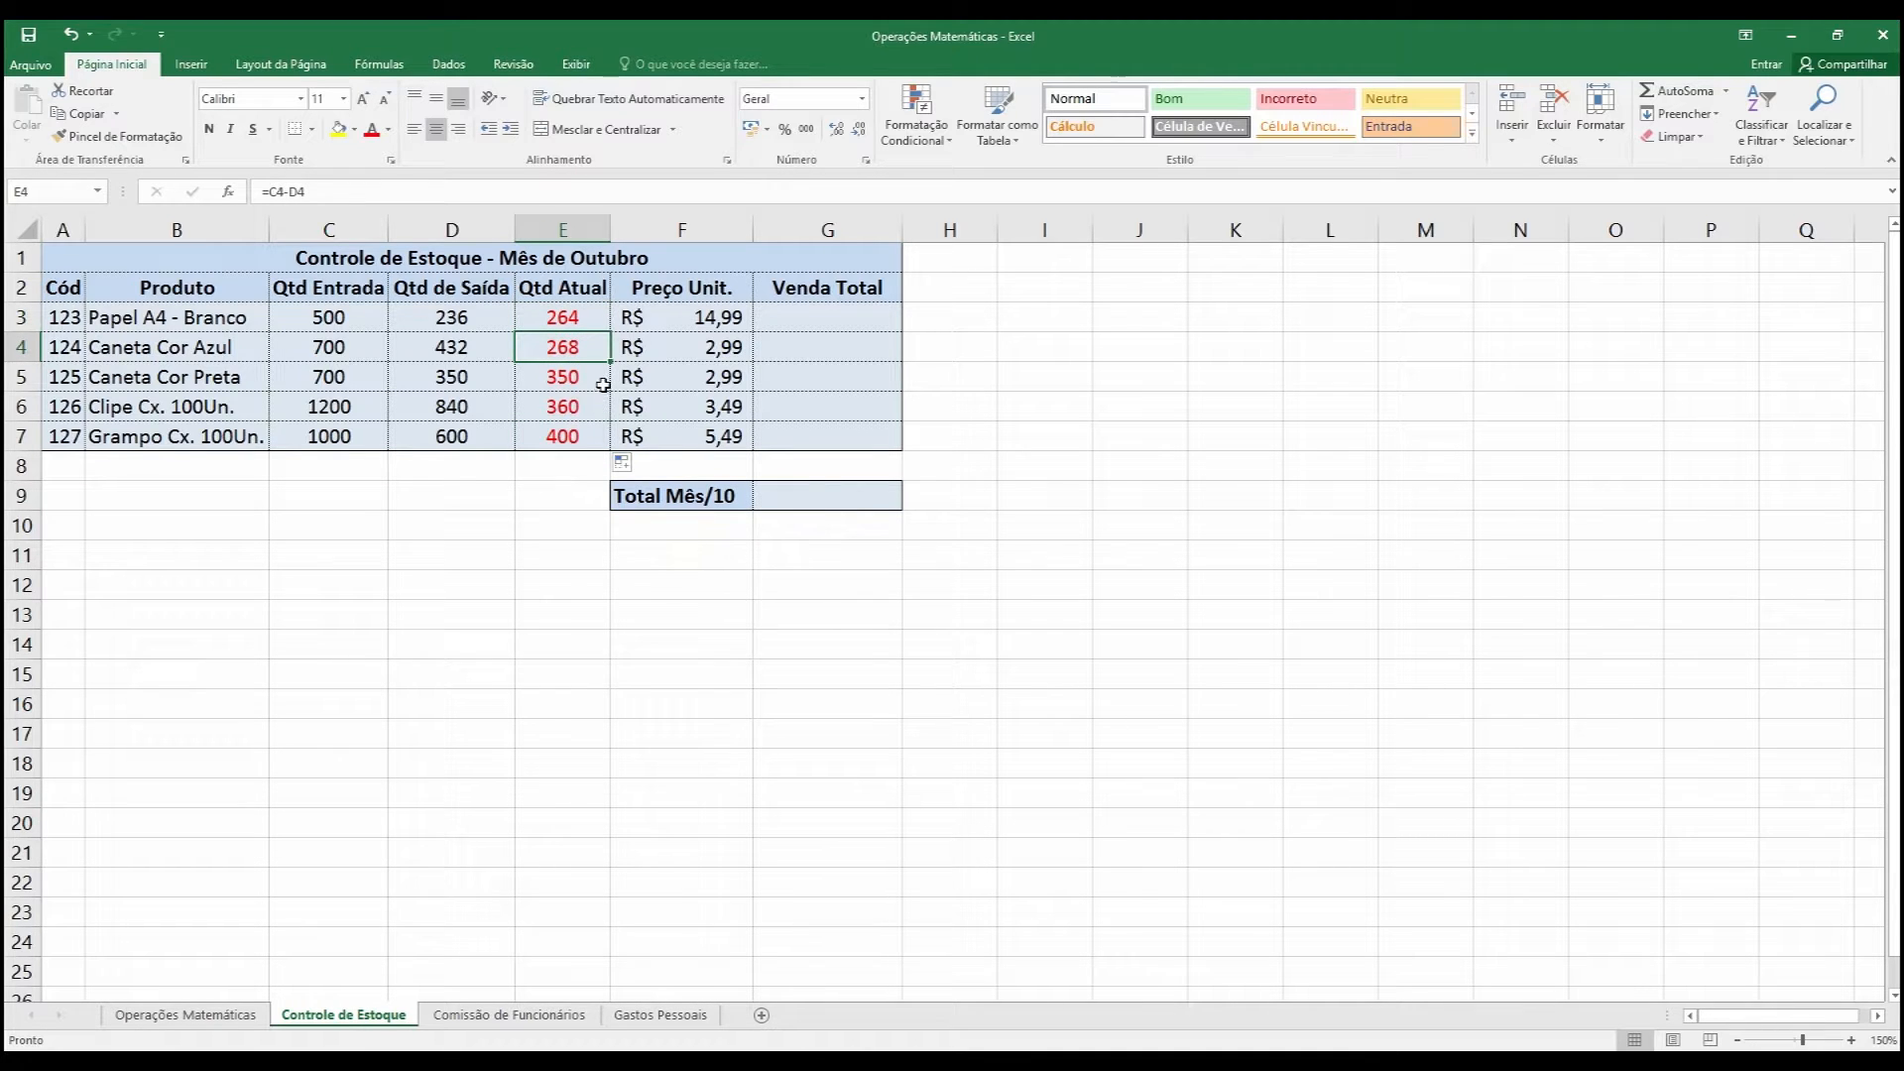
double_click(591, 348)
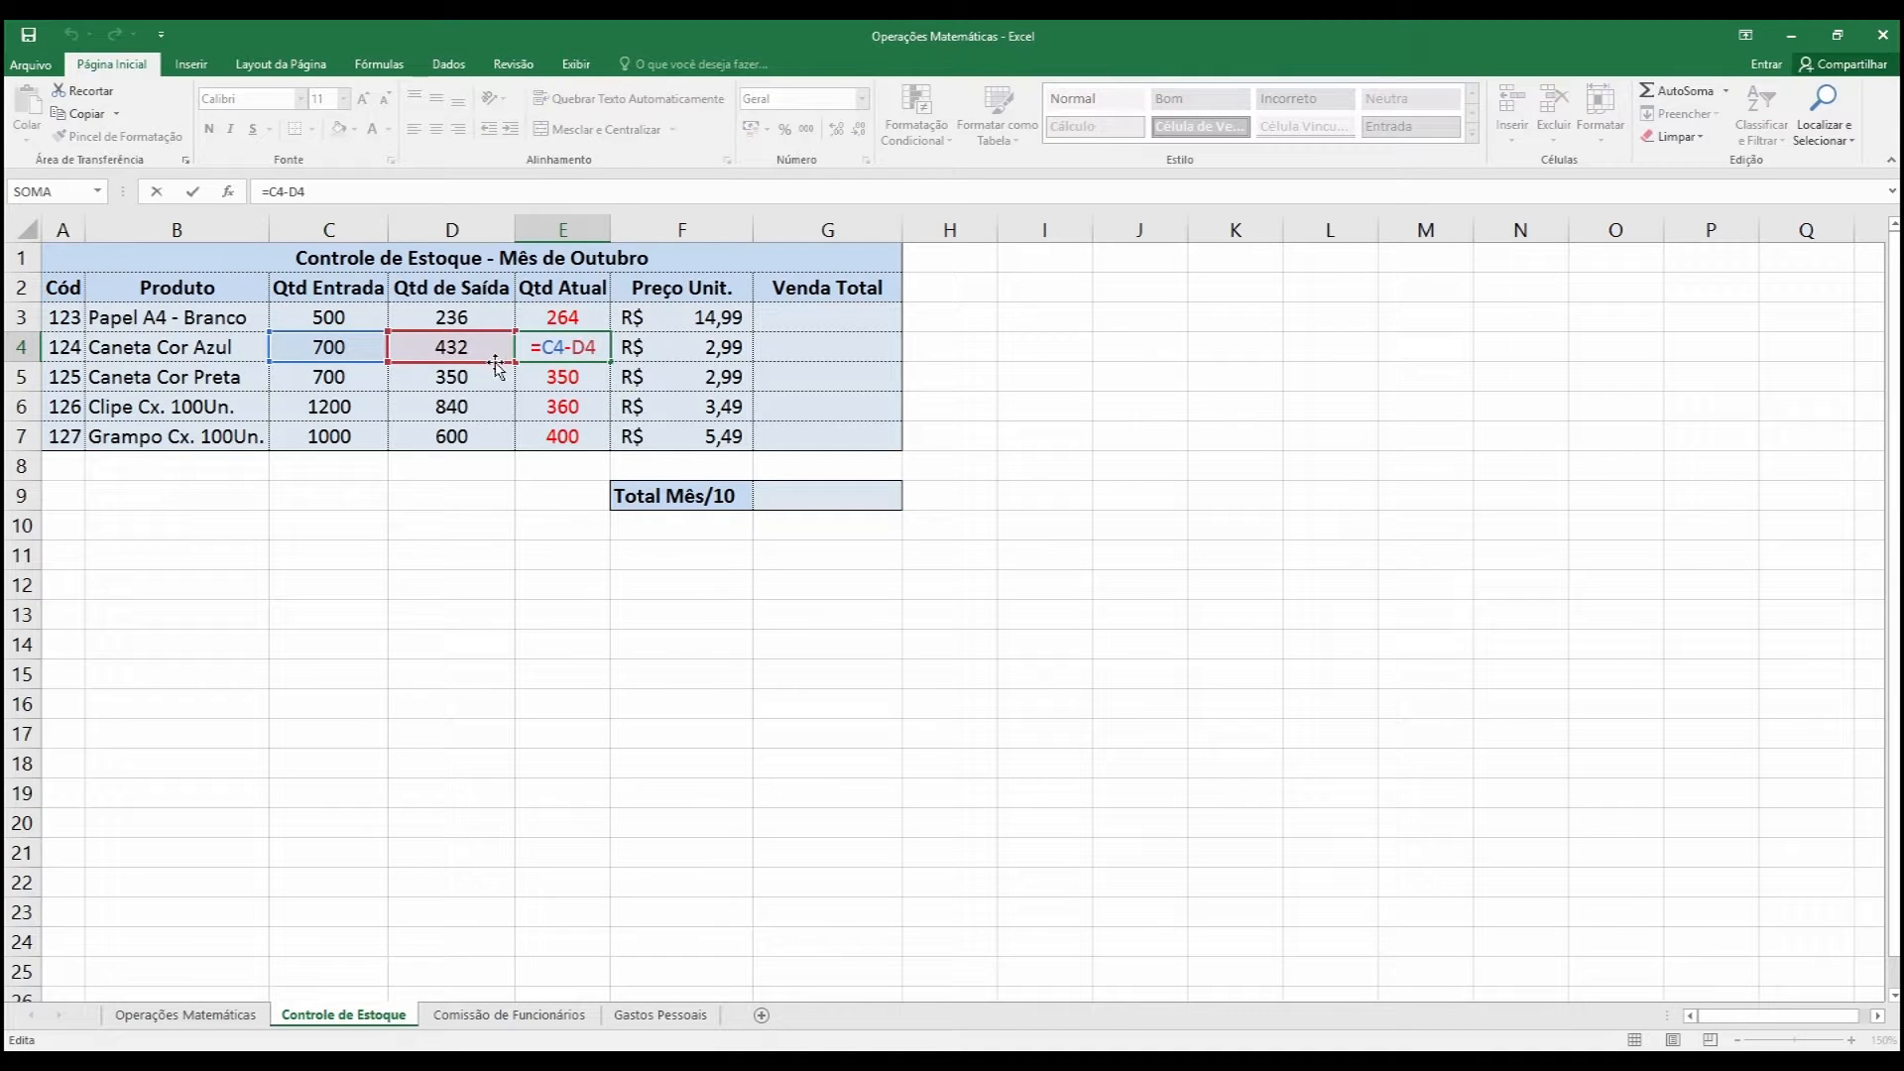
key(Return)
key(F2)
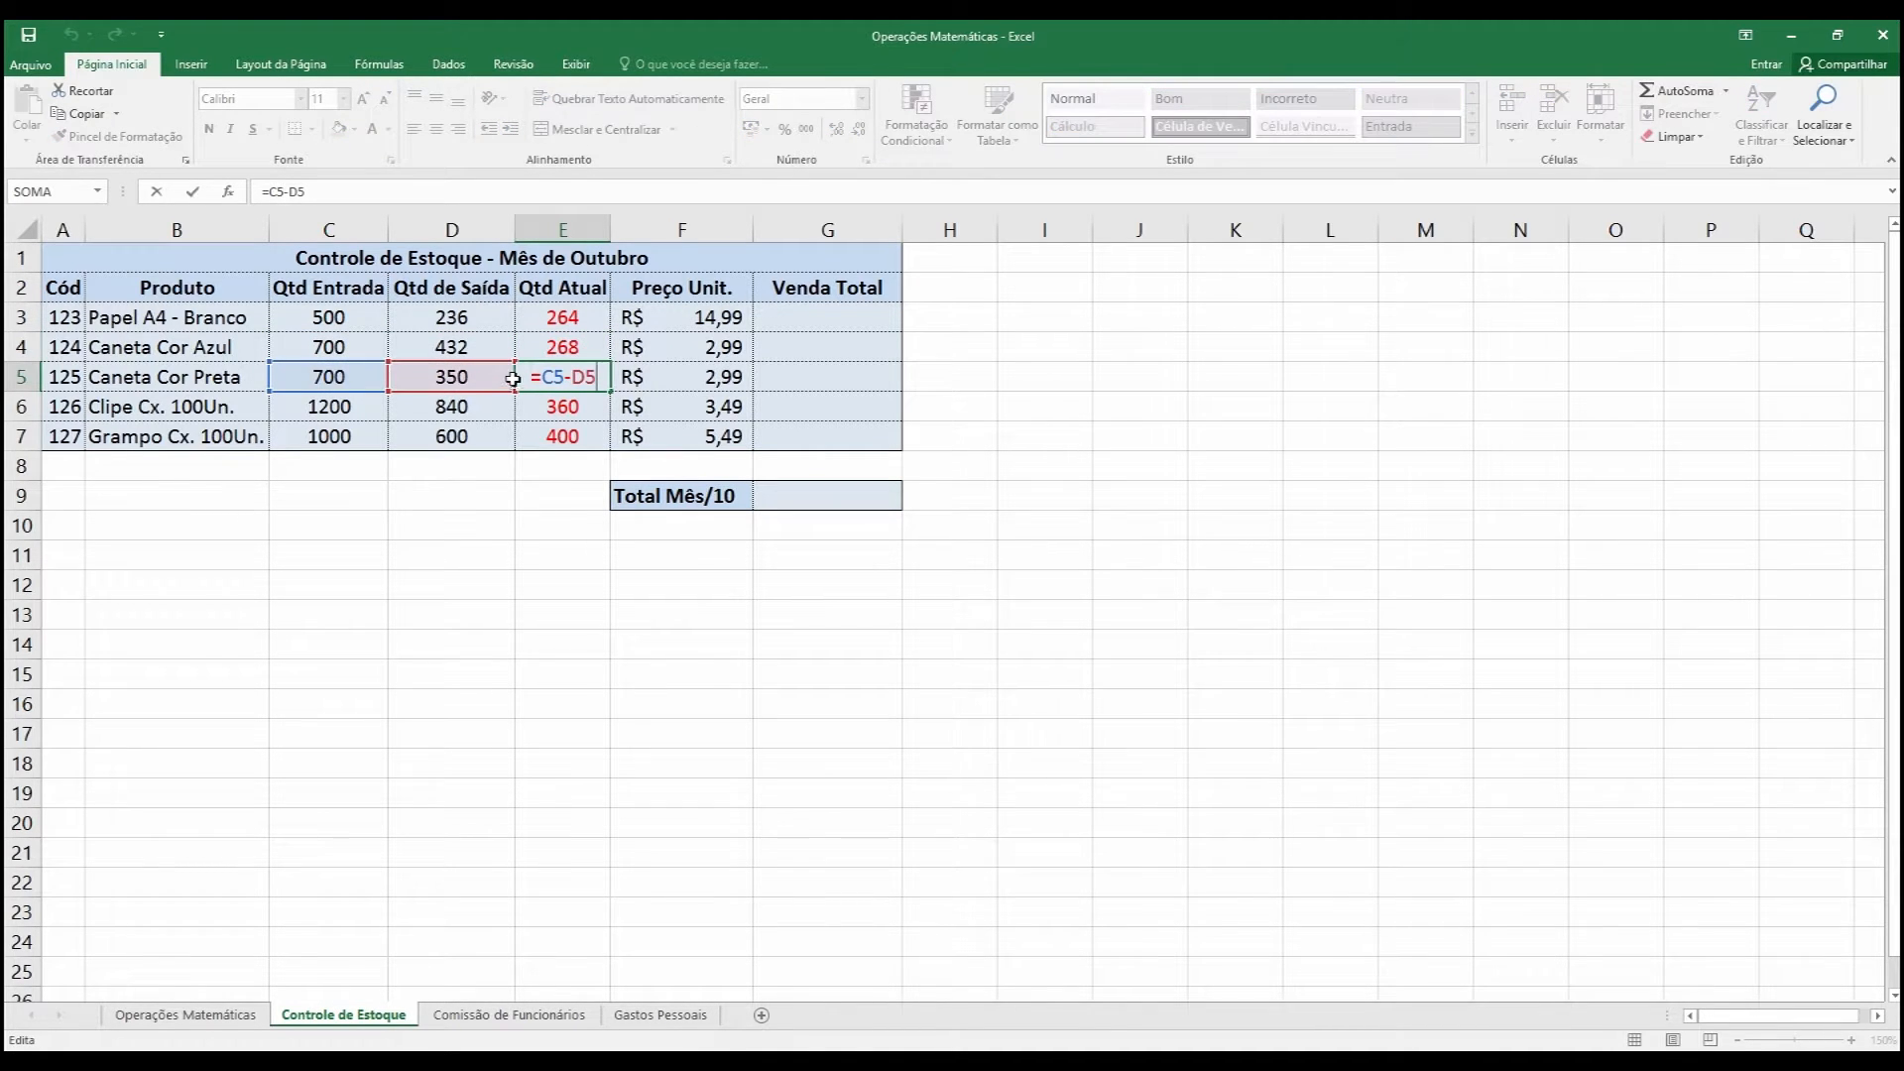
key(Return)
key(F2)
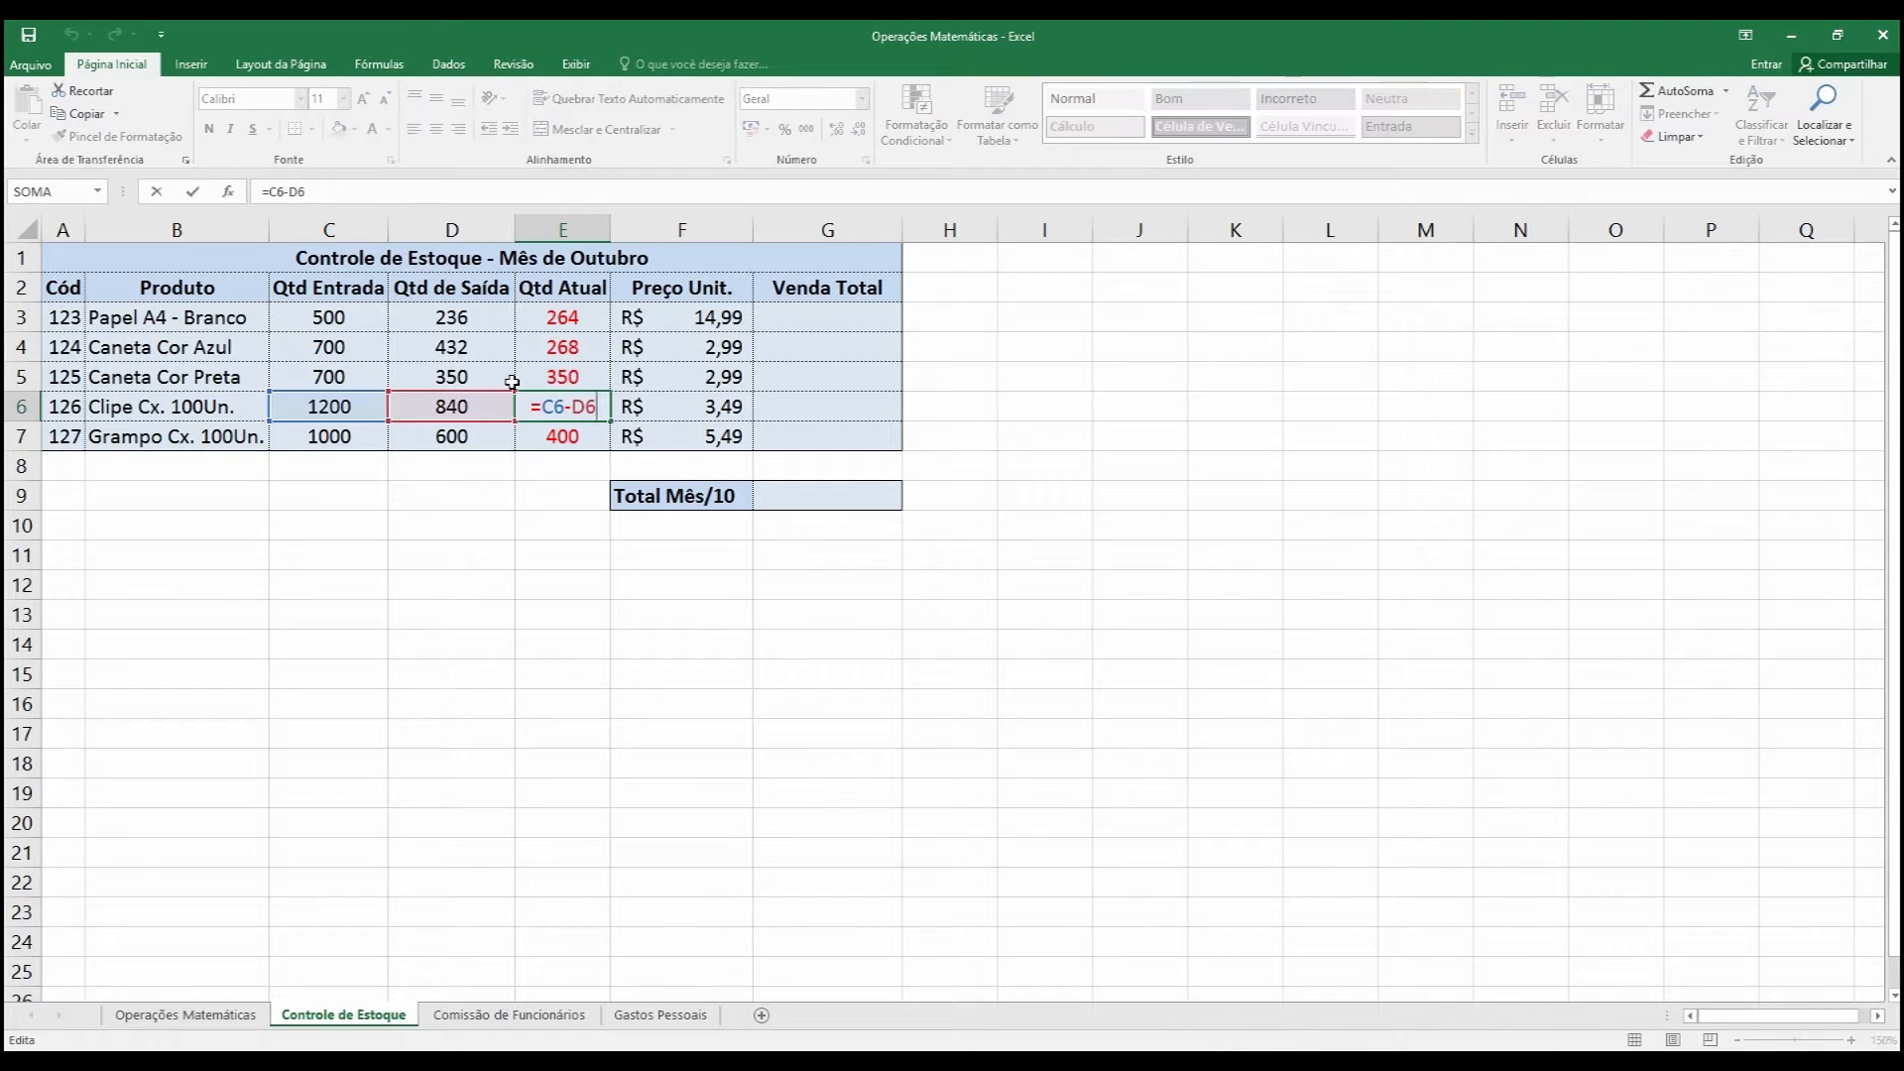
key(Return)
key(F2)
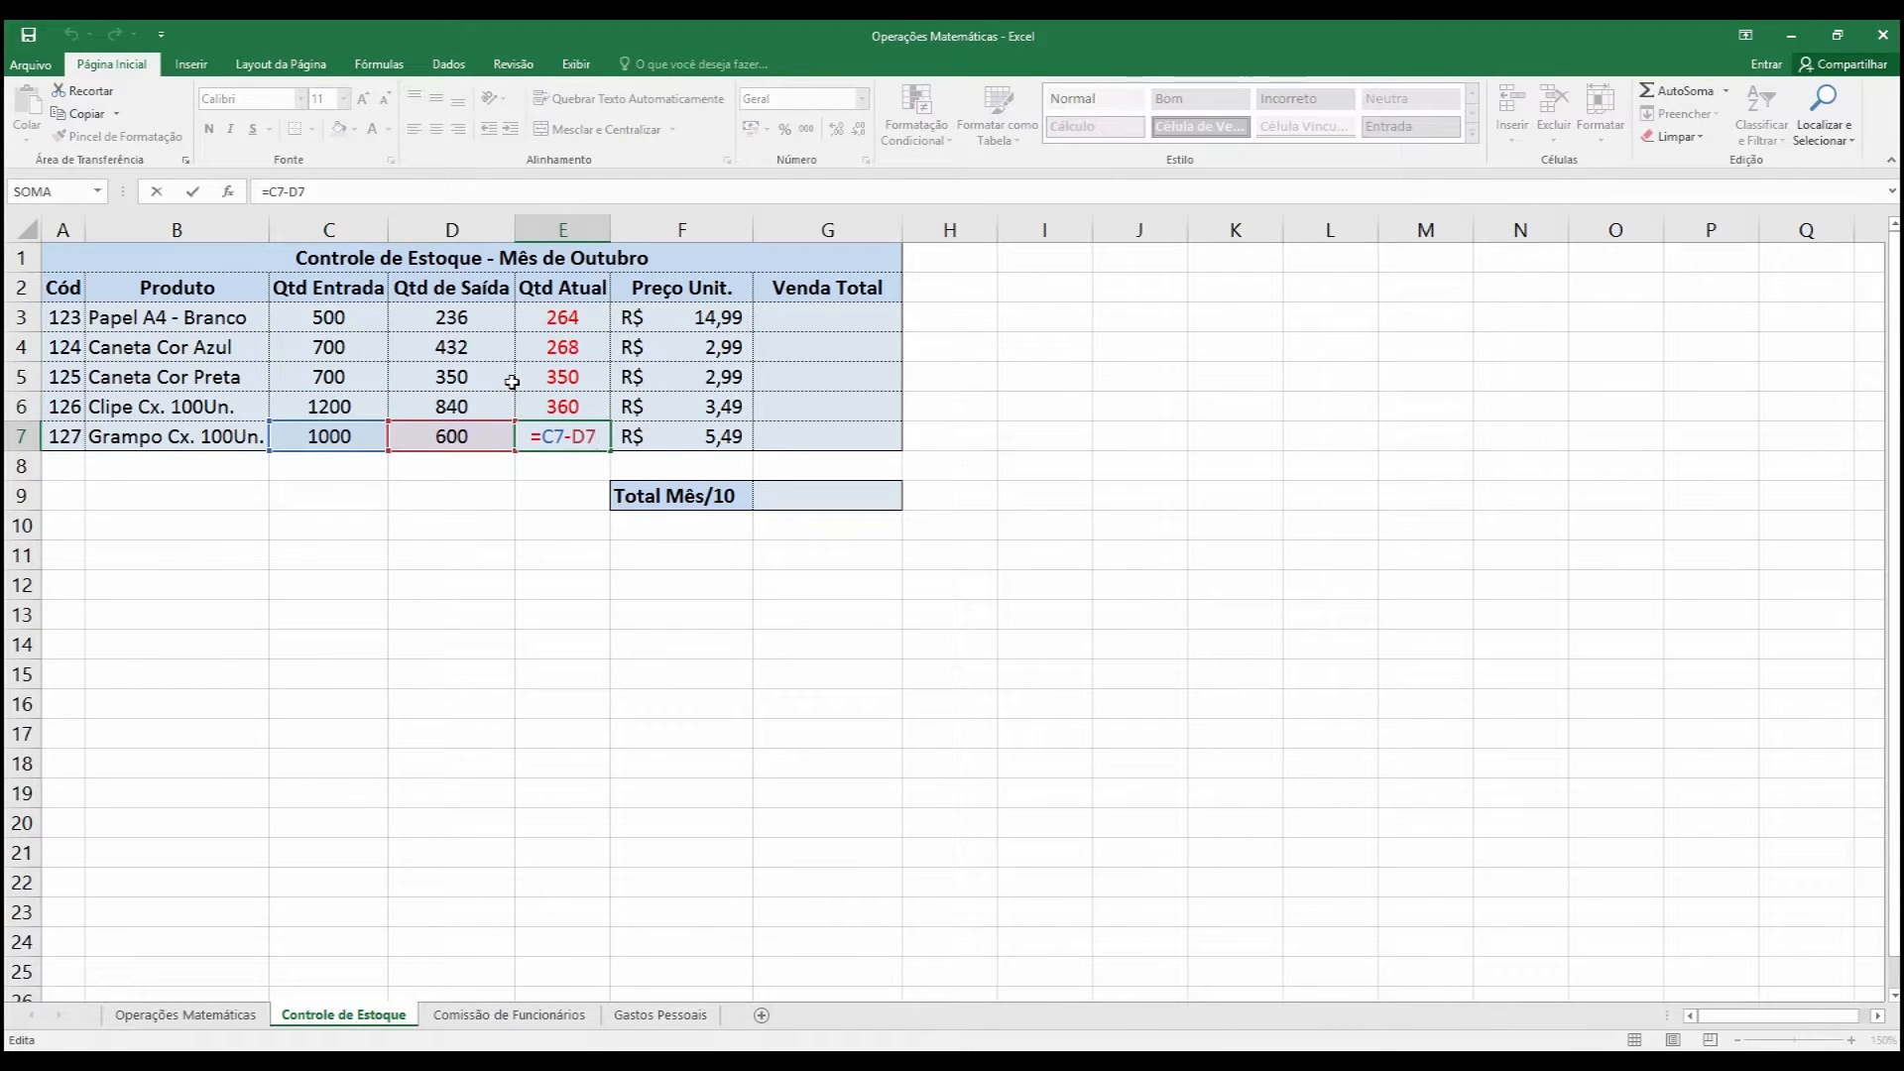
key(Return)
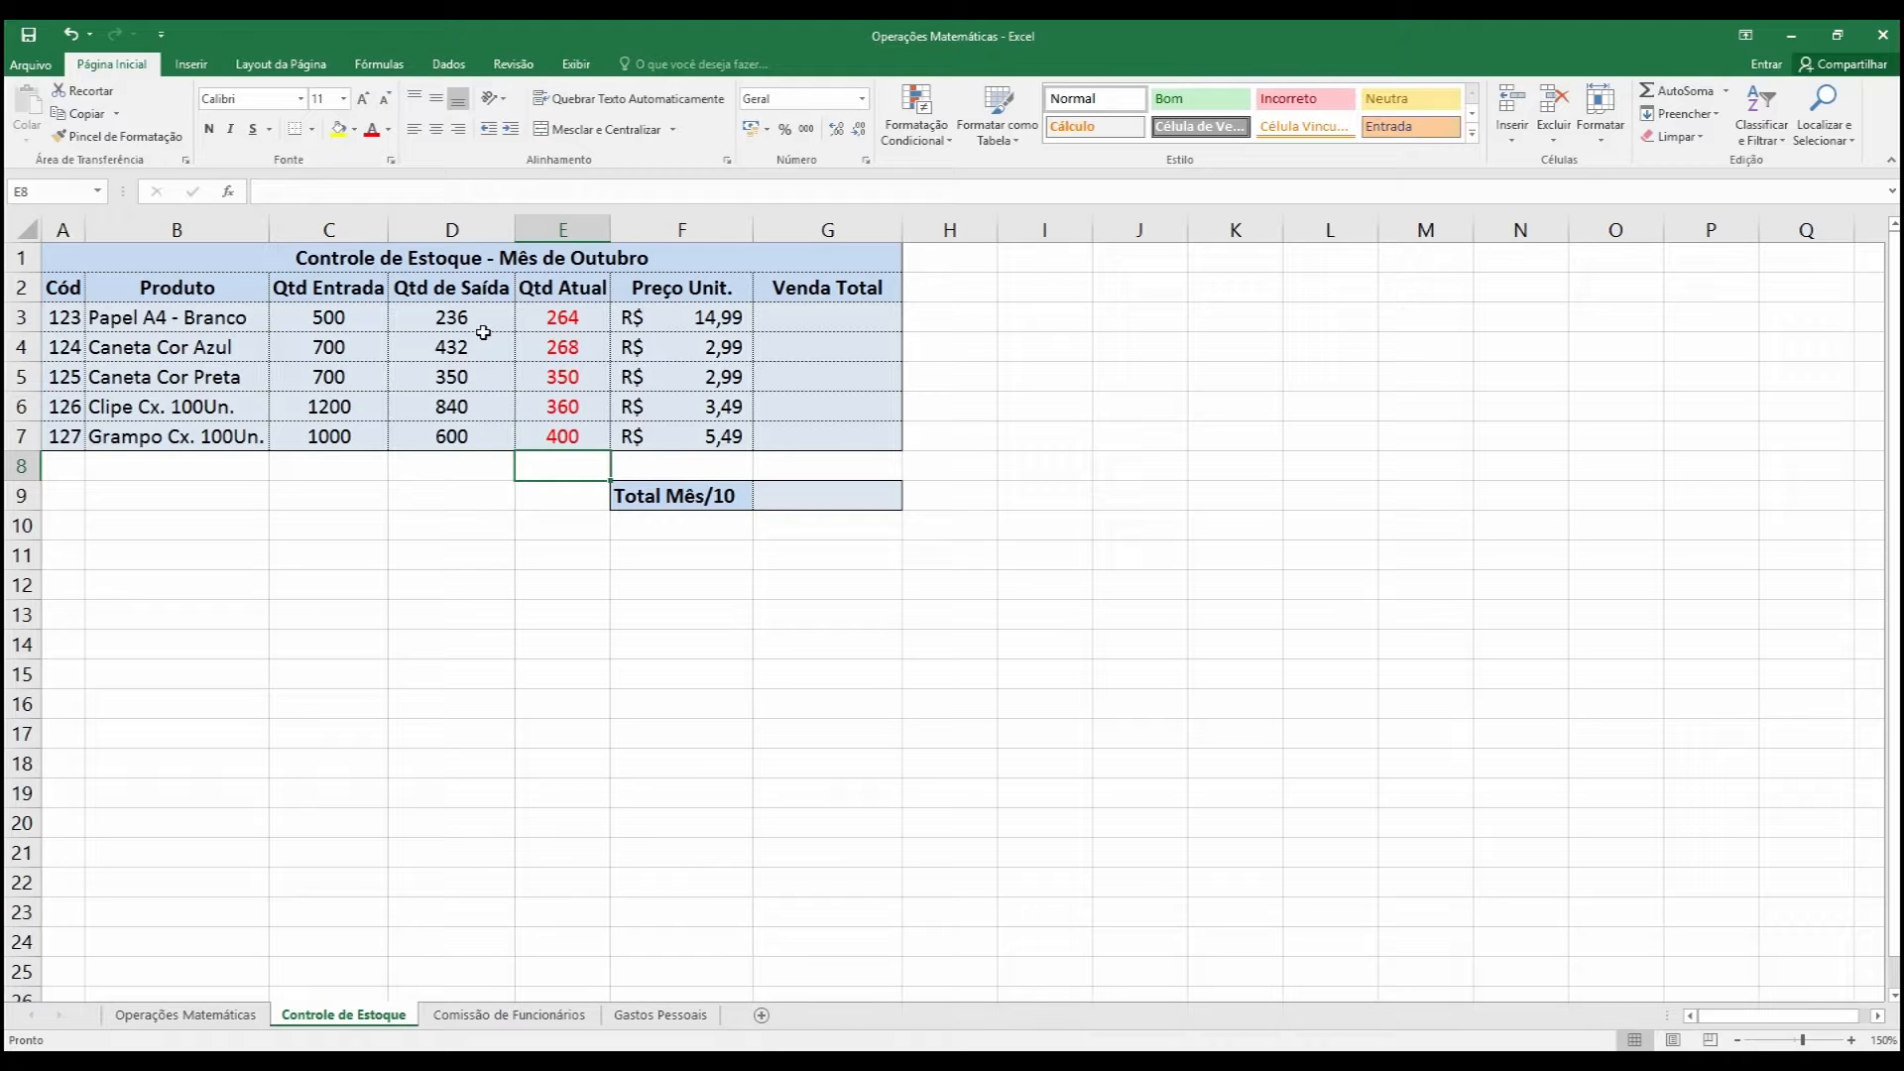
Calculate the Venda Total of Papel A4 - Branco in G3 with the cell-reference formula =D3*F3.
drag(487, 317, 498, 432)
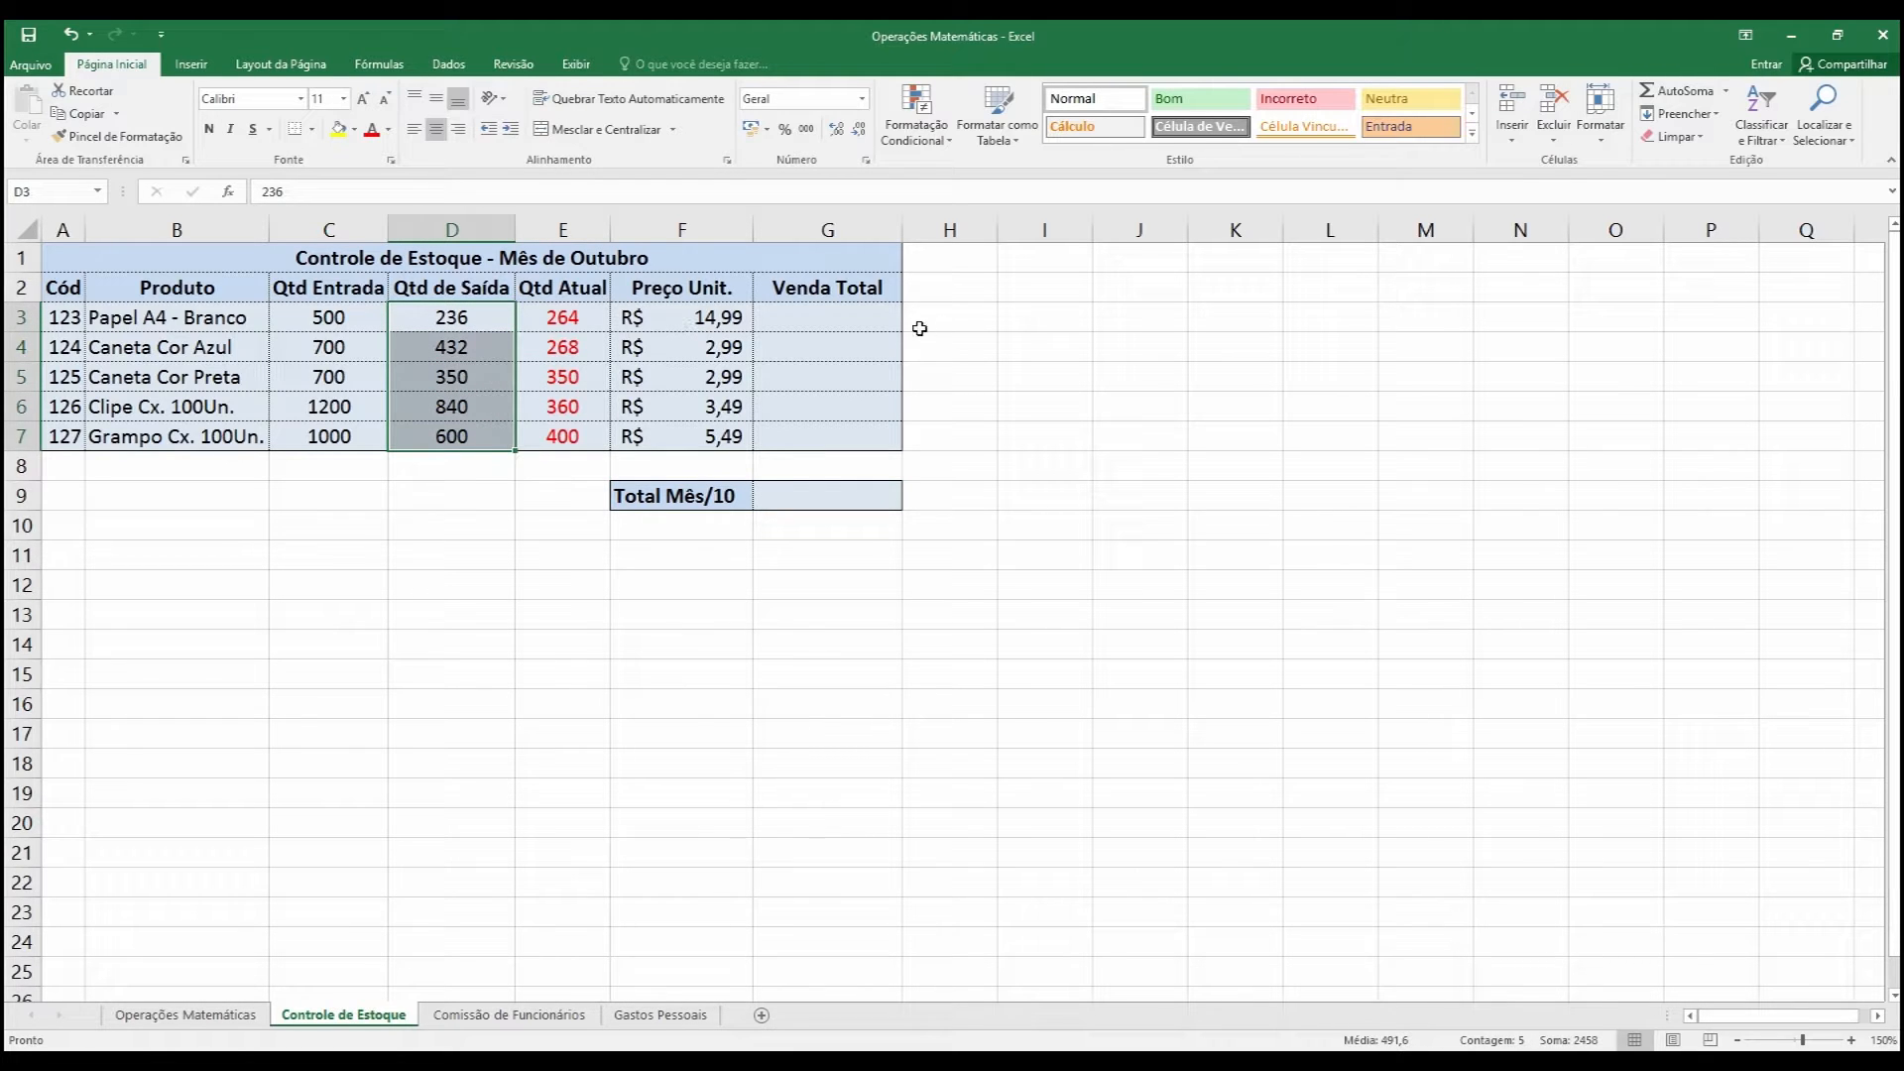
click(873, 323)
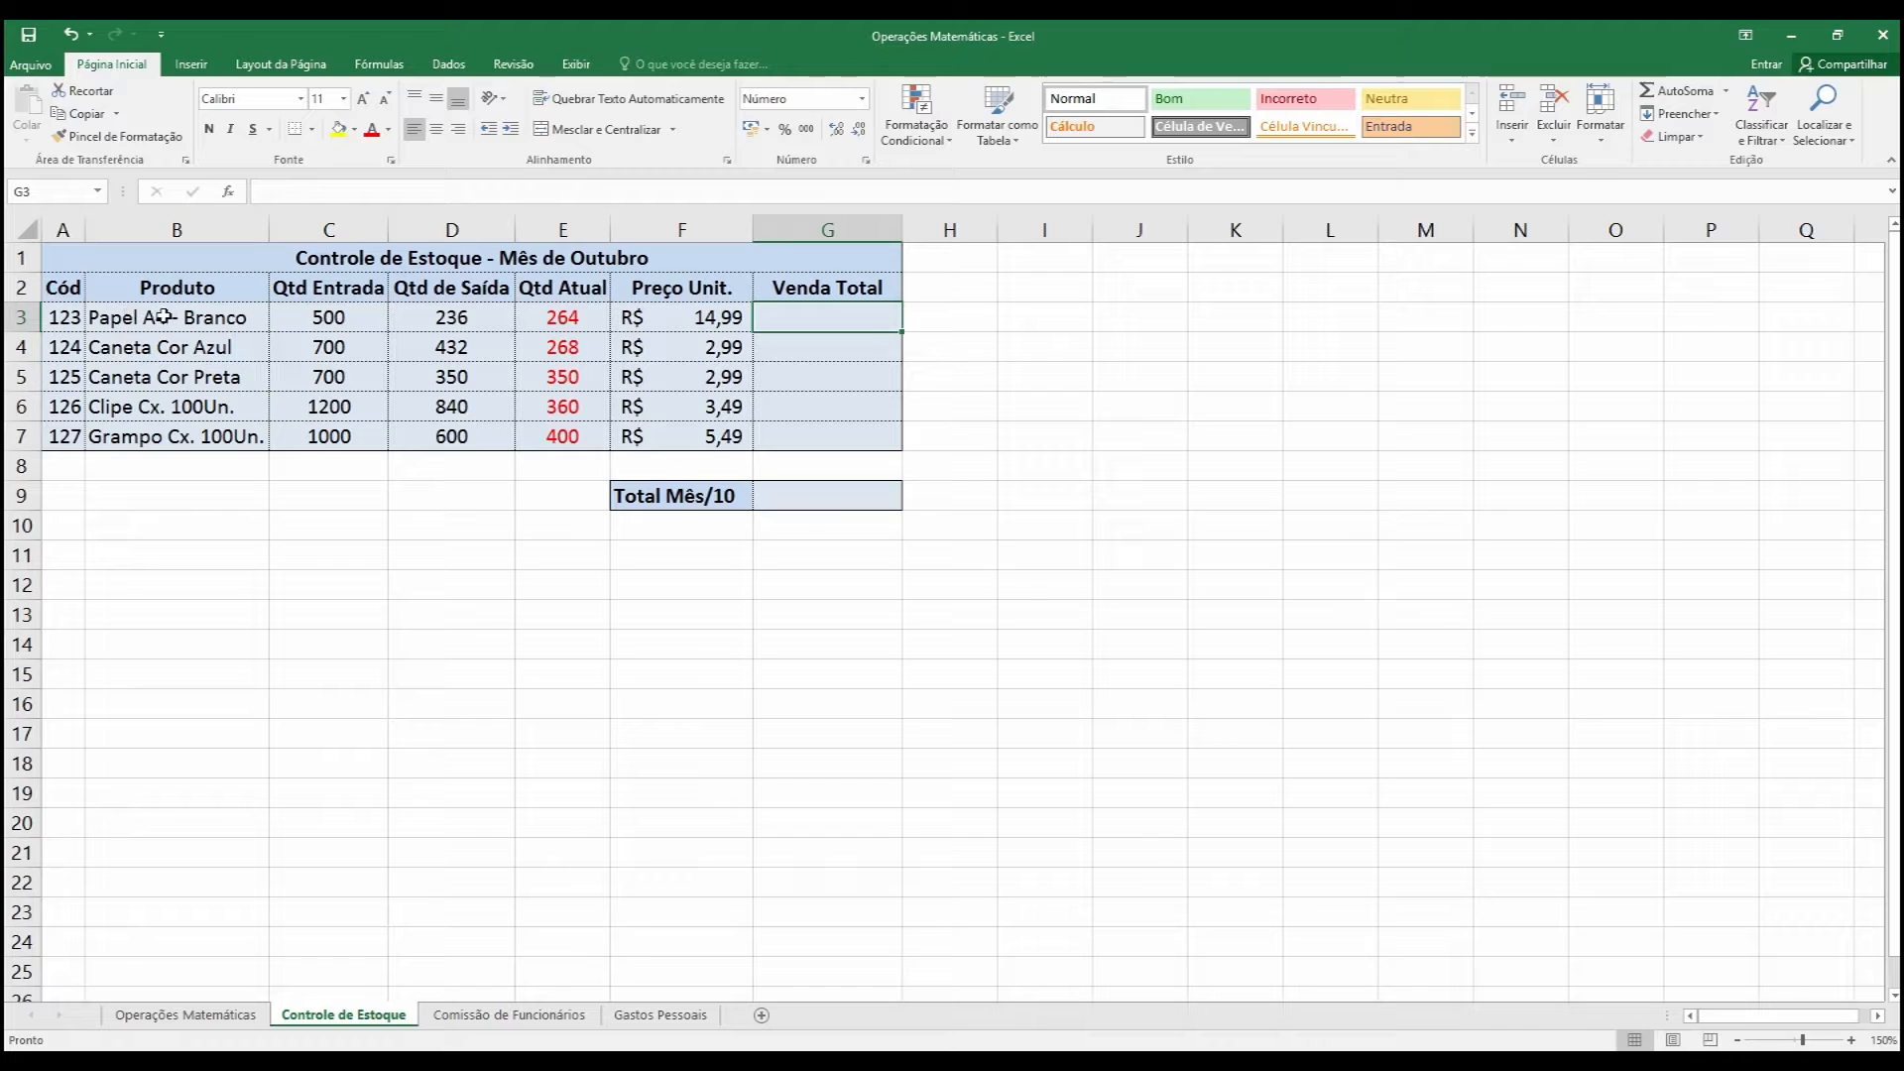
click(457, 318)
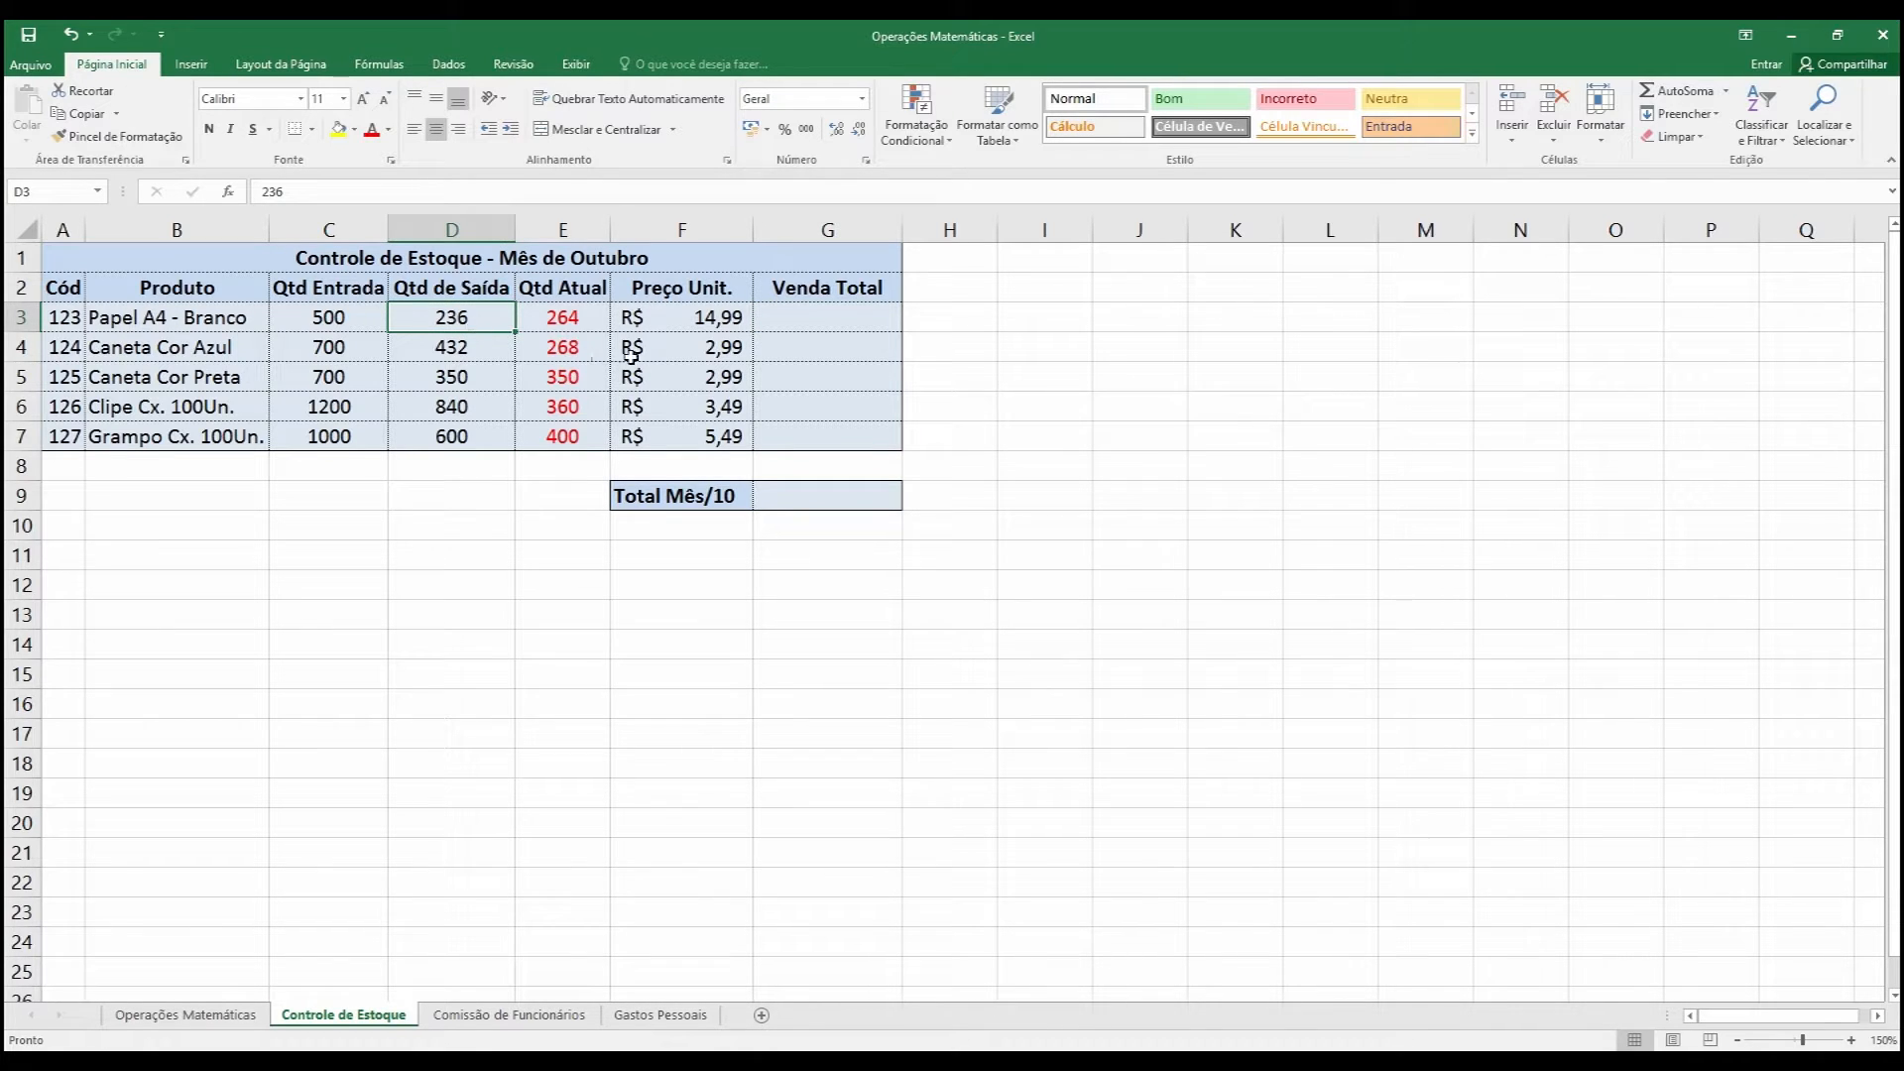
click(699, 318)
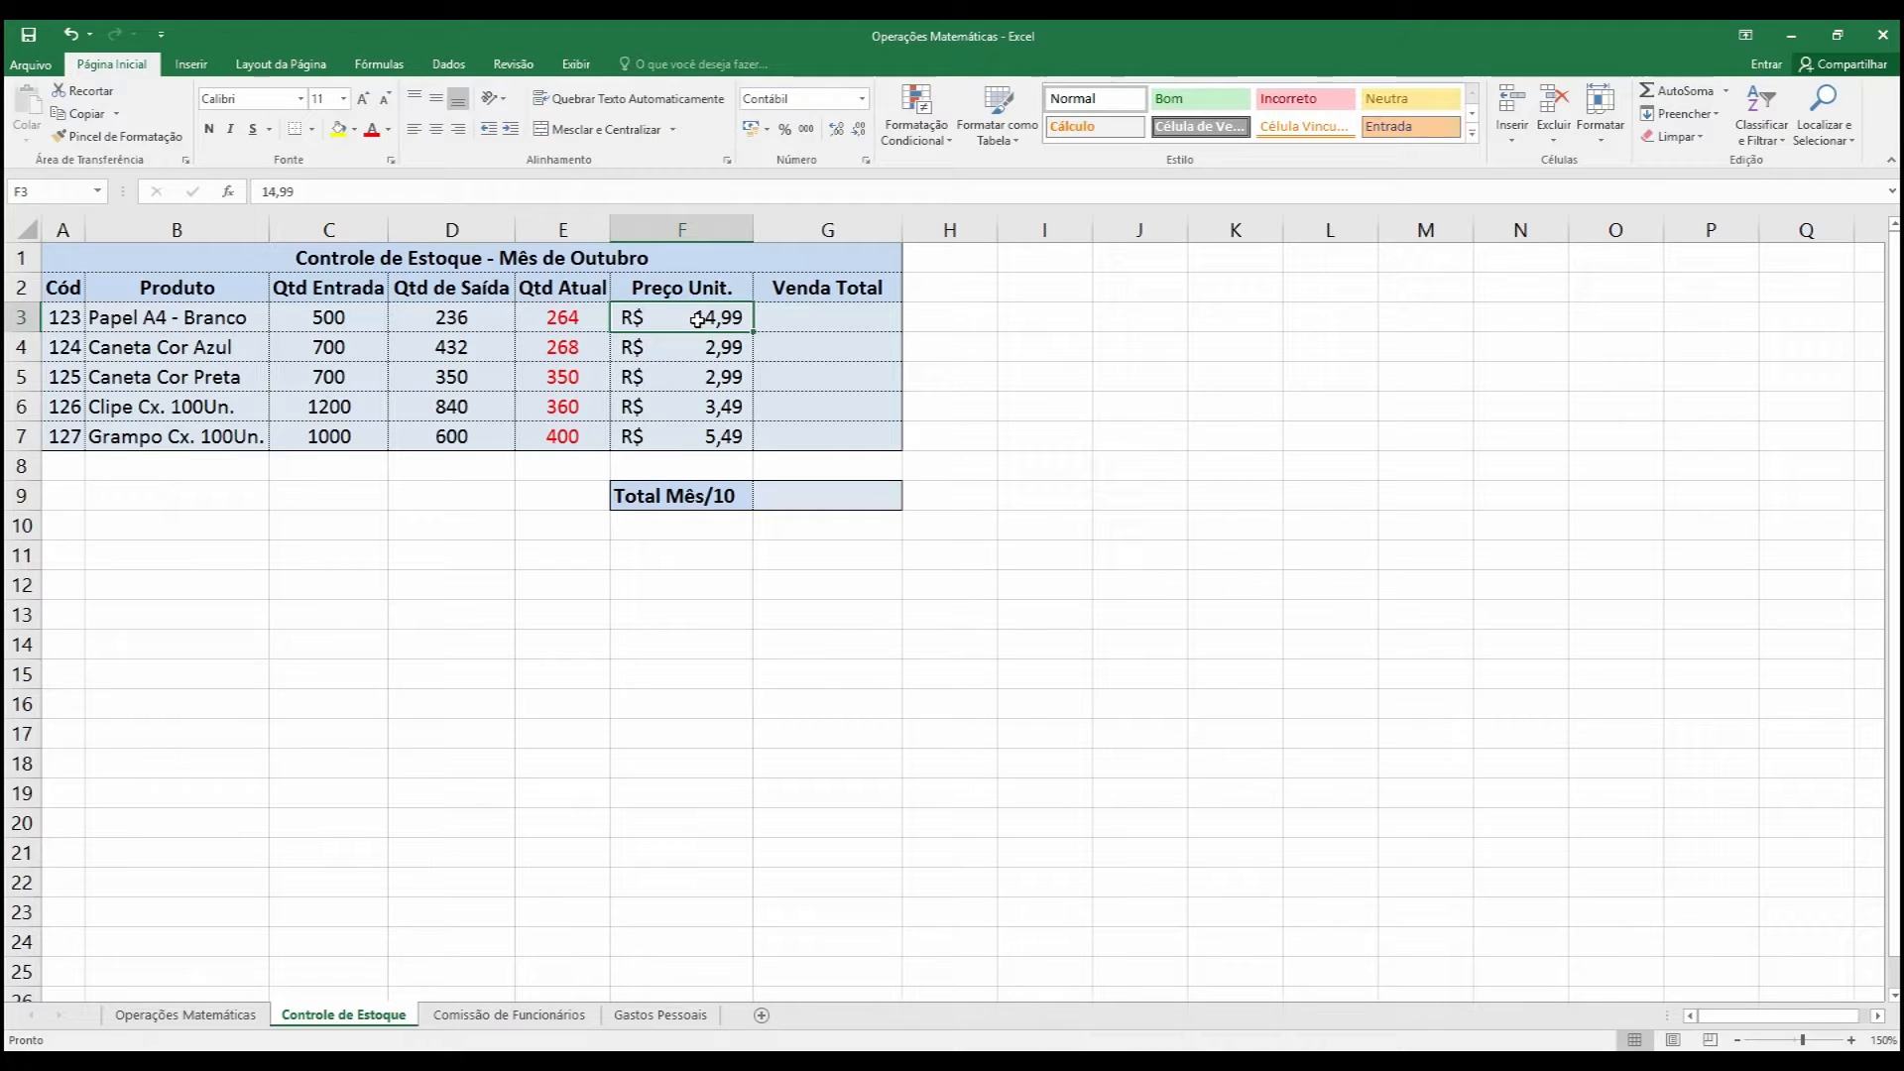
click(799, 316)
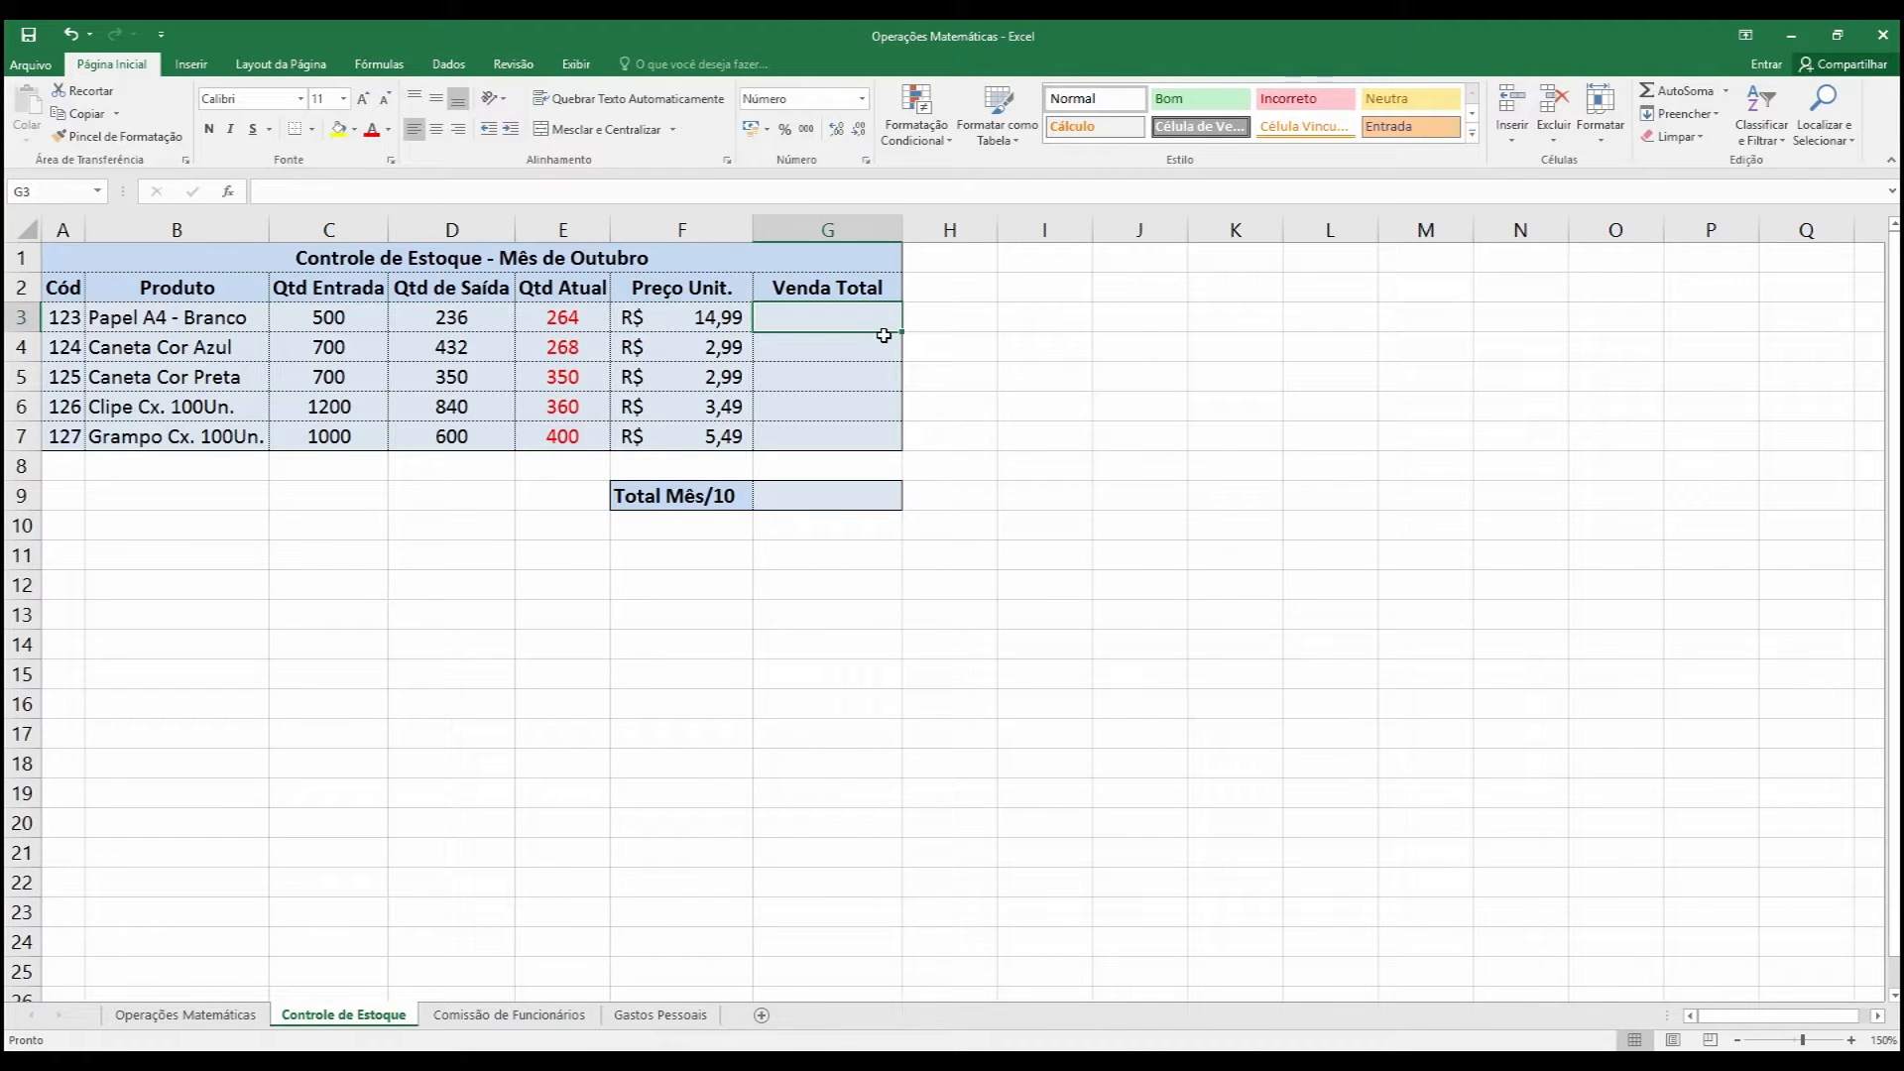
text(=)
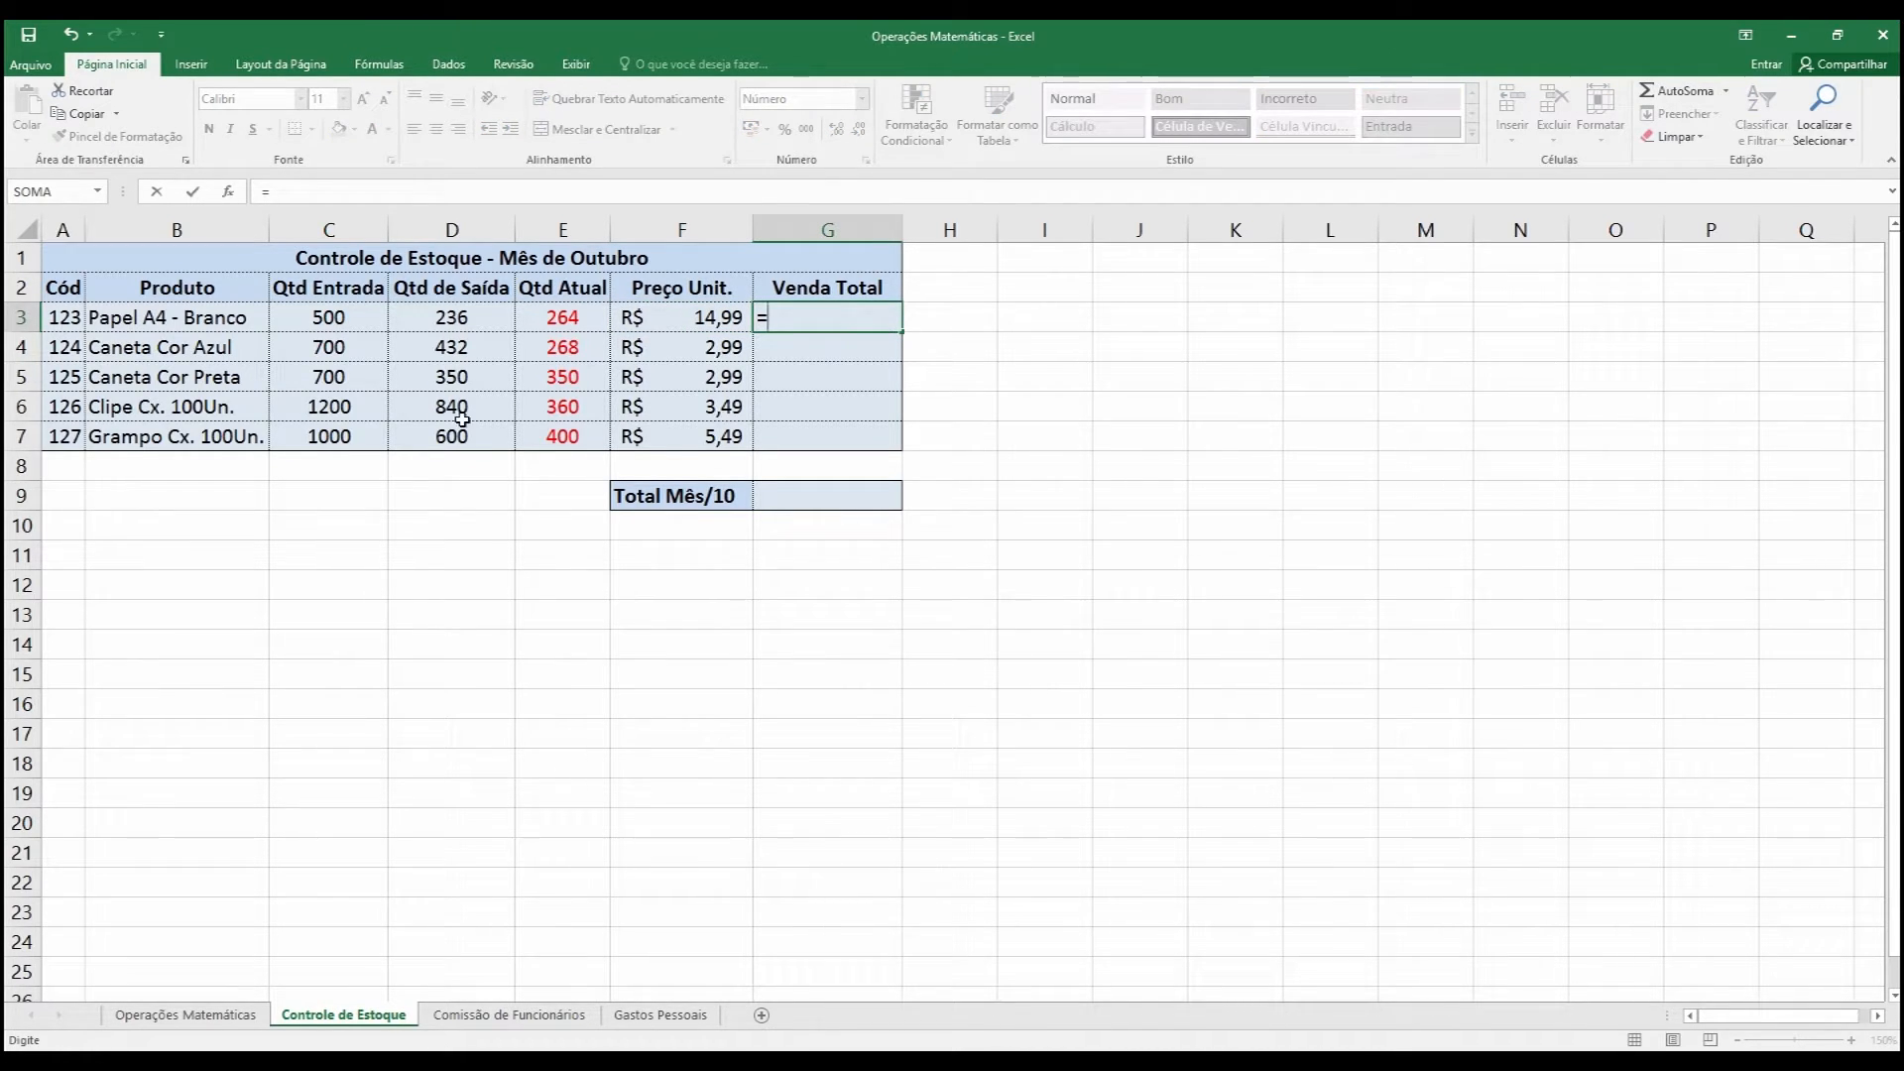
click(448, 318)
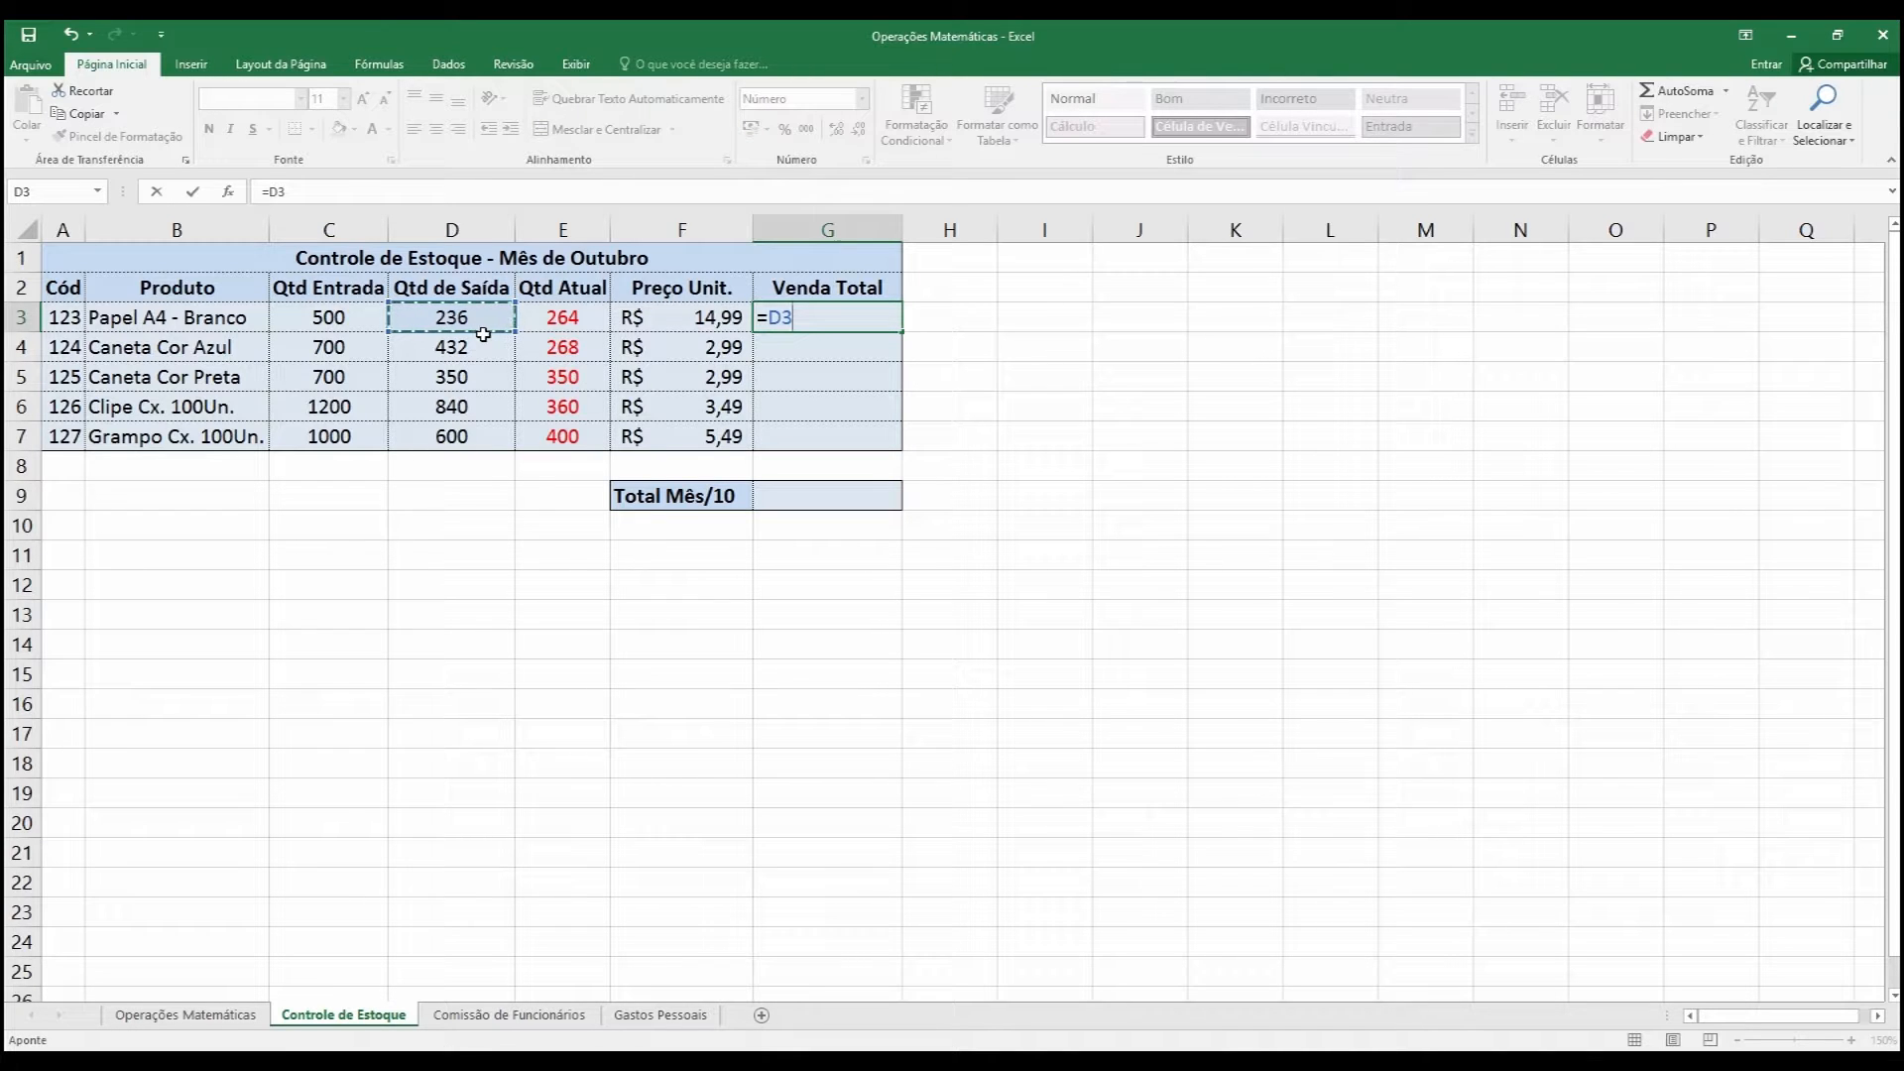
text(*)
click(695, 324)
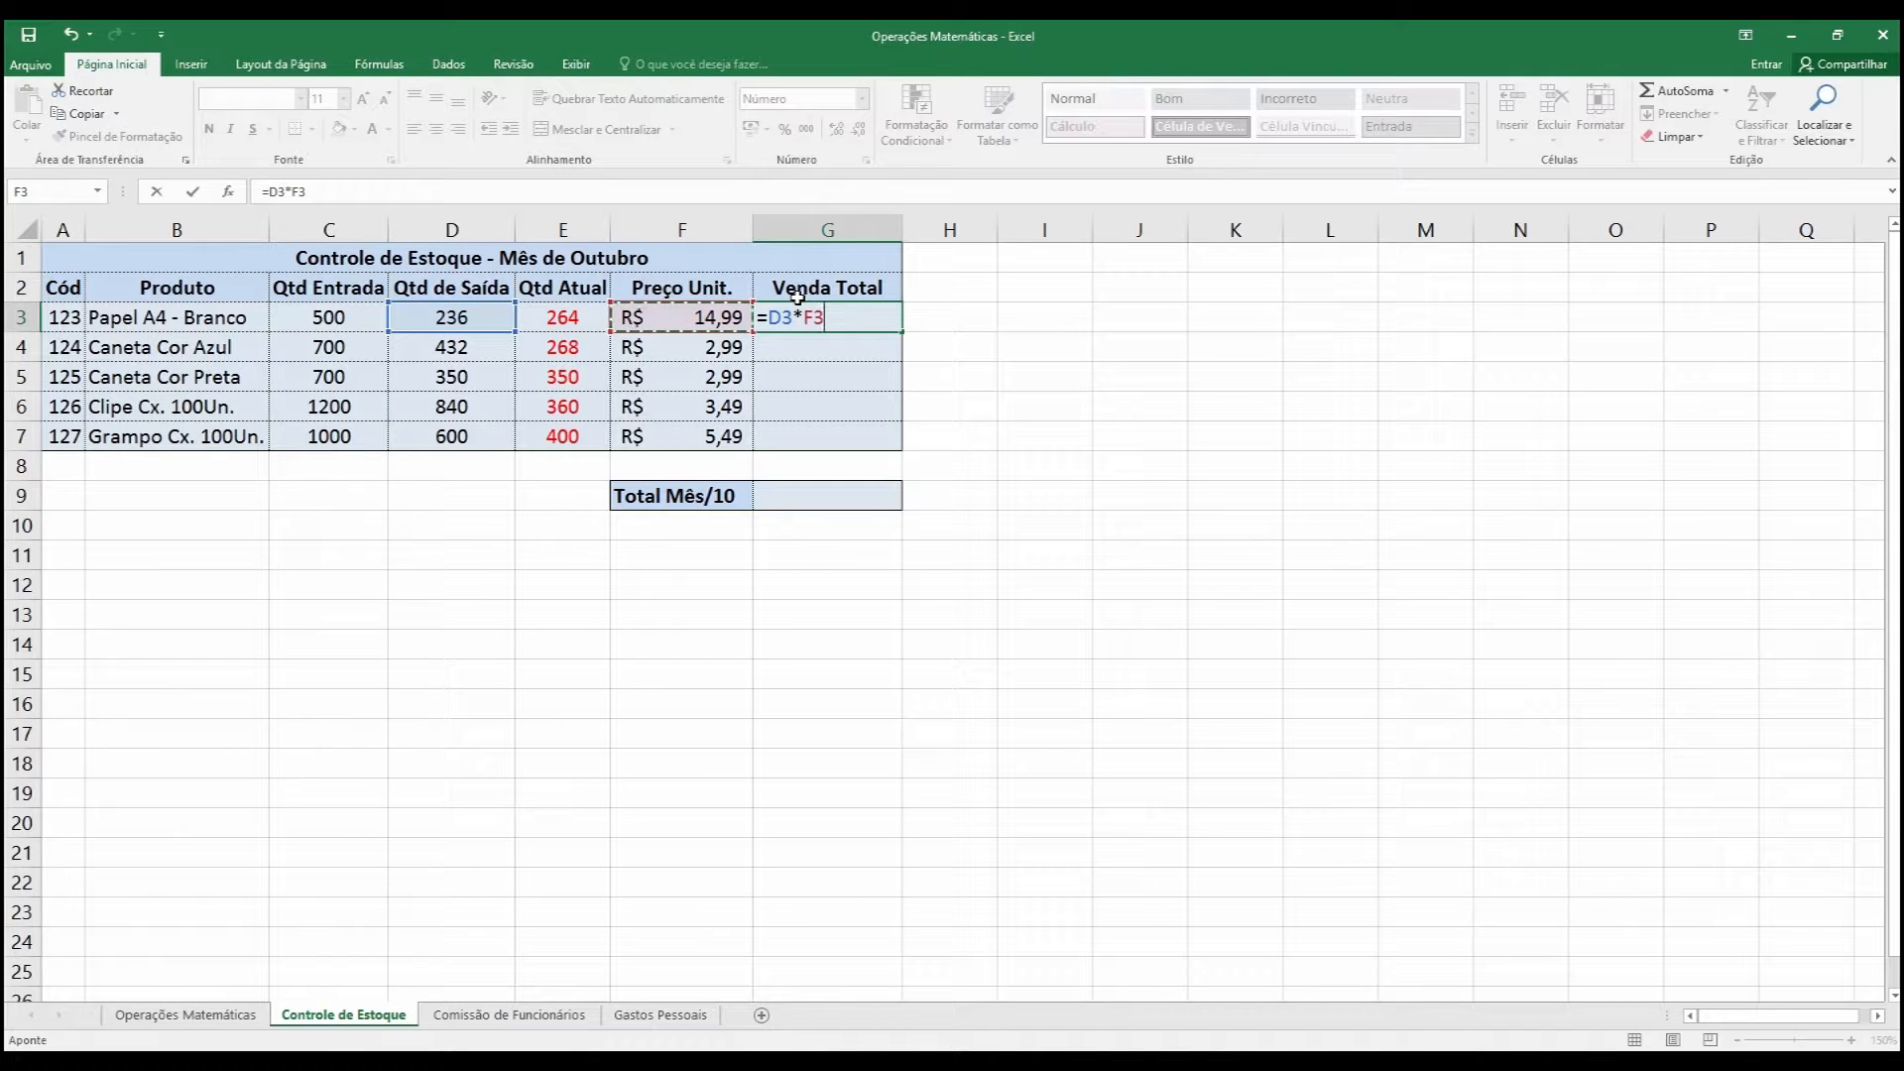
key(Return)
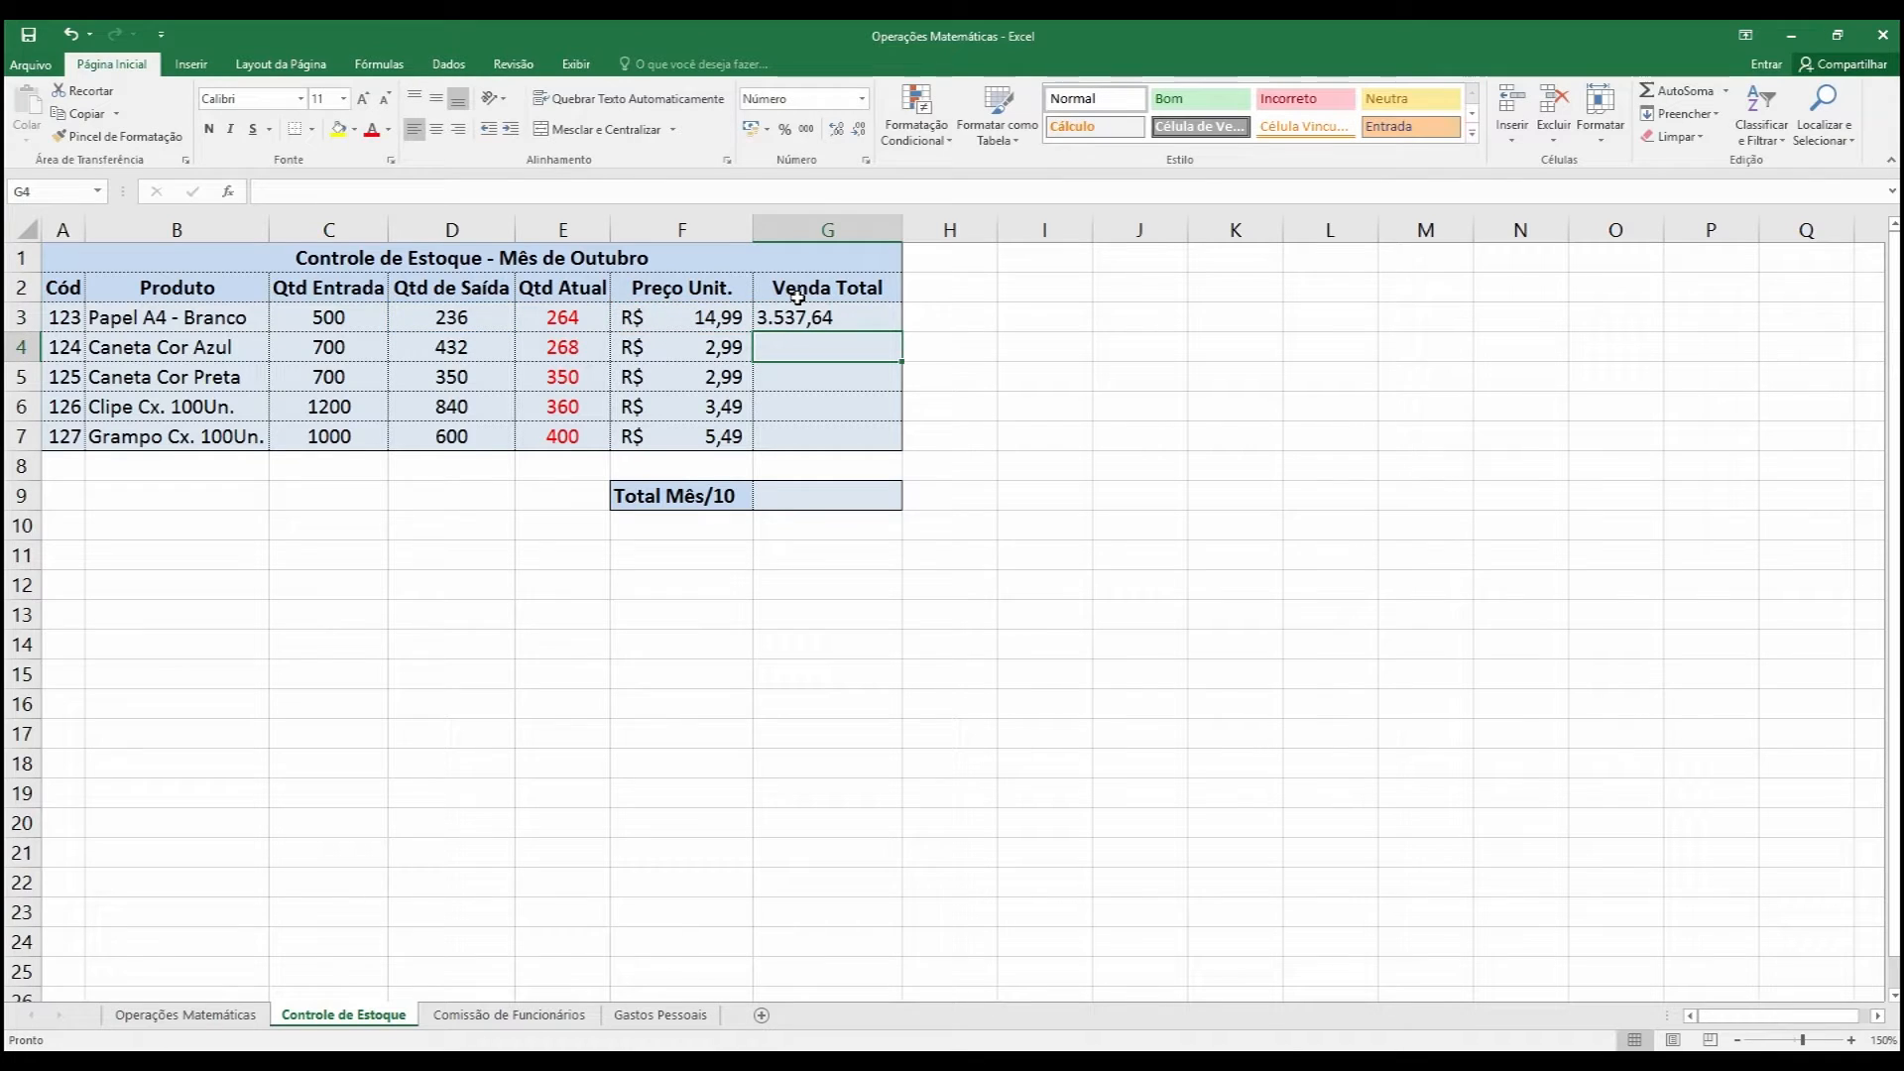
Try the Moeda number format on the Venda Total in G3, and replace it with the Contábil format.
click(861, 320)
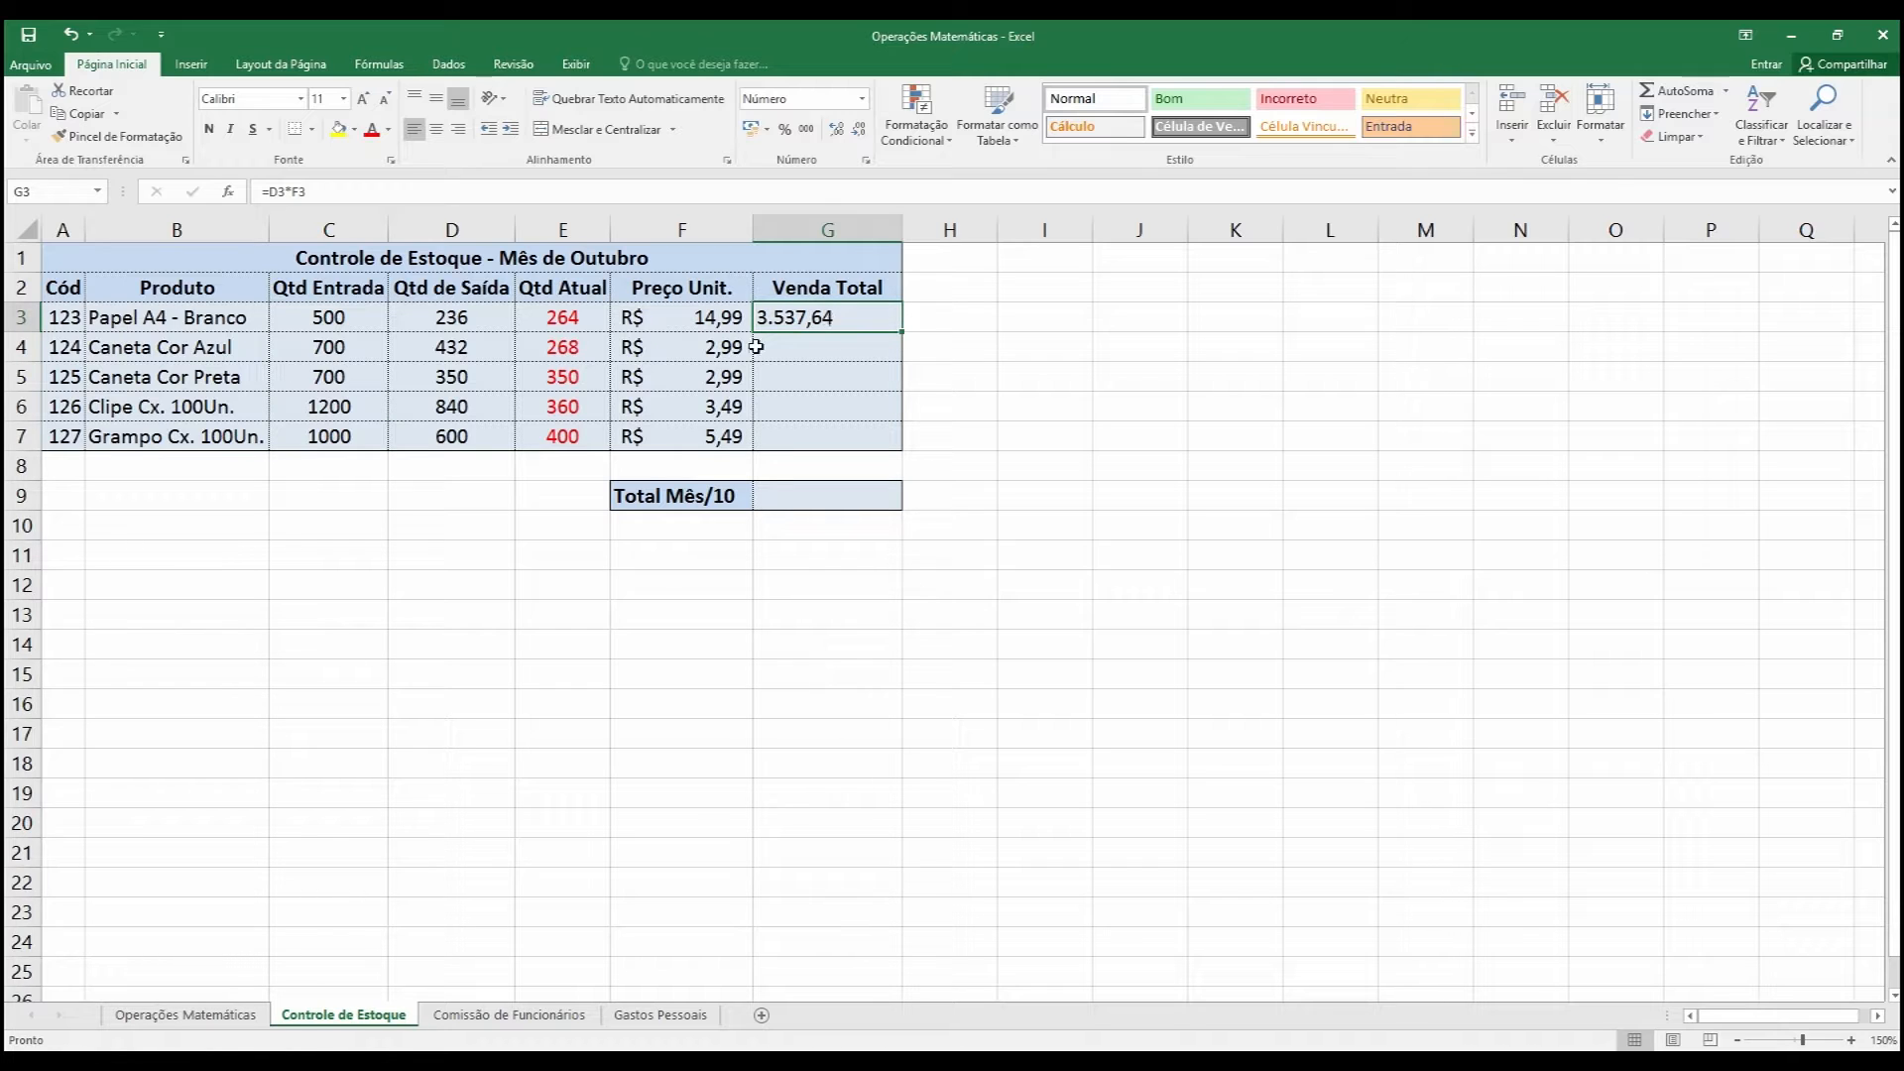
click(655, 323)
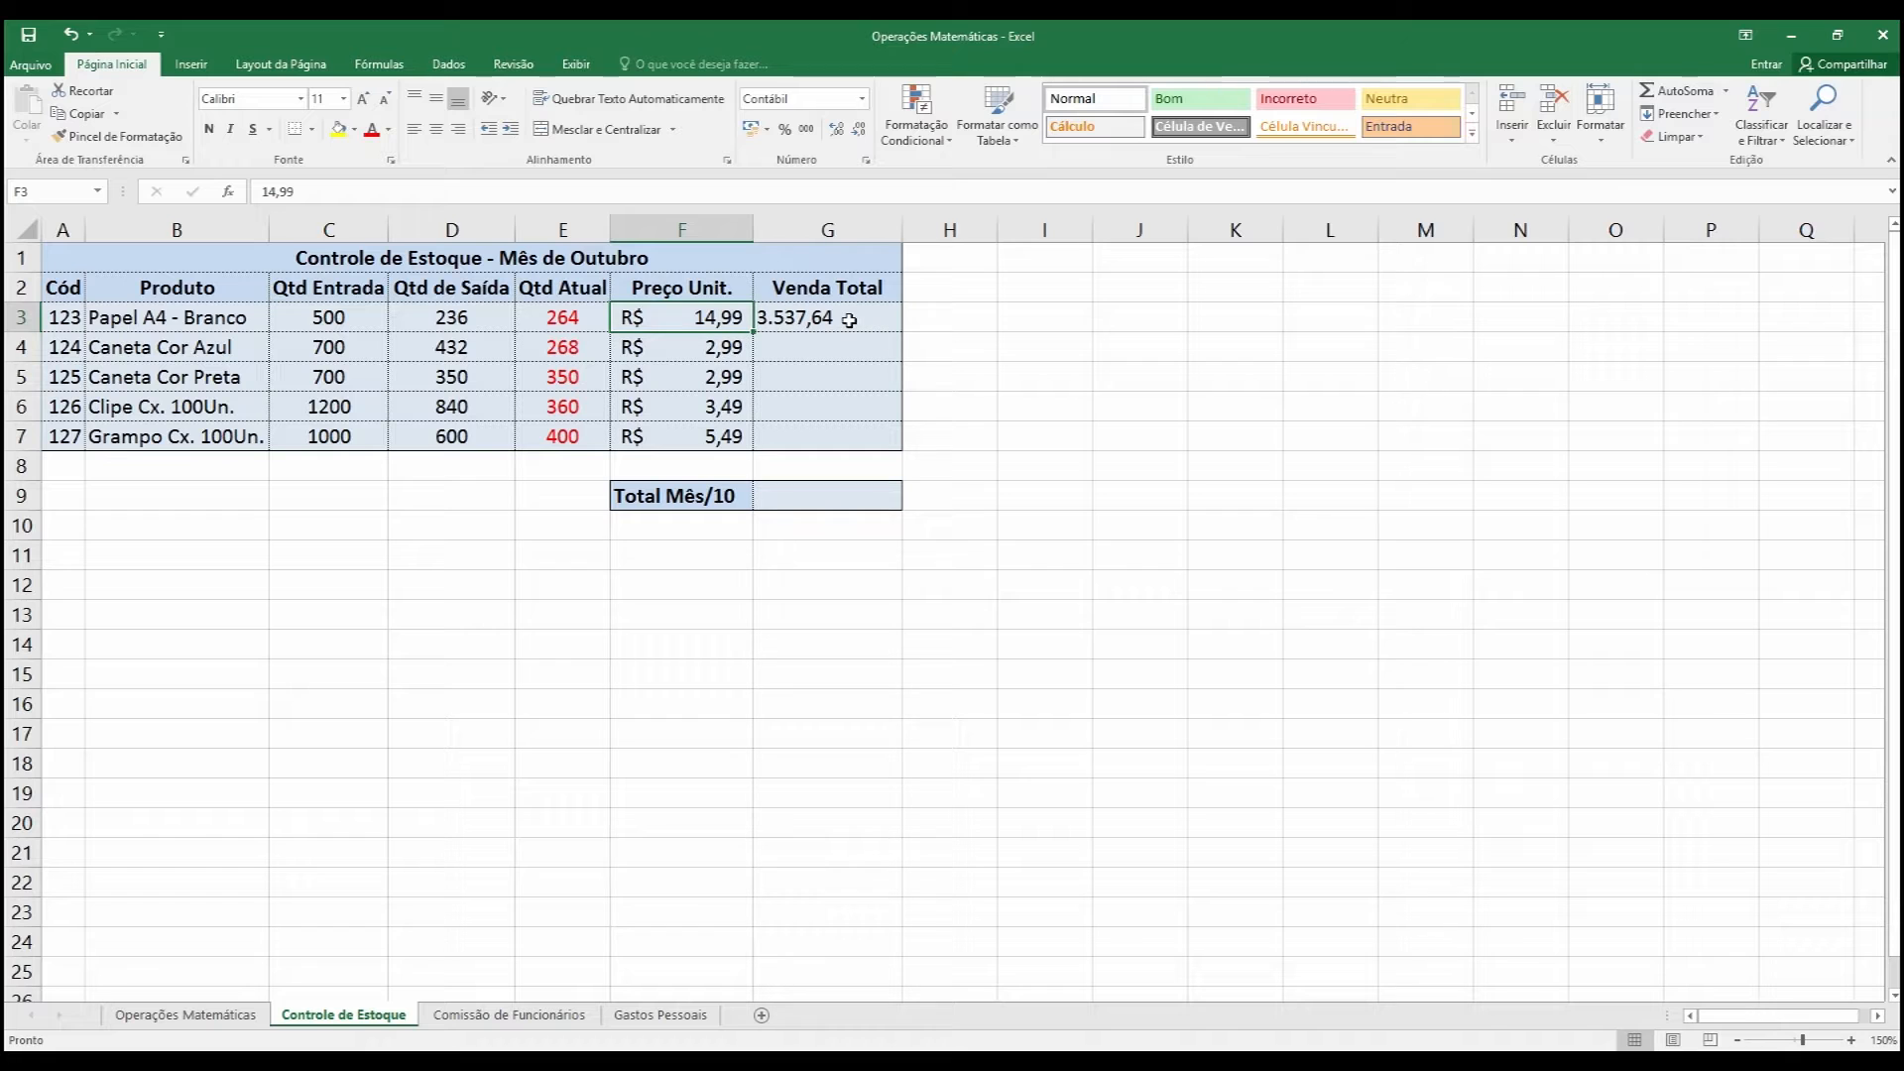
click(850, 320)
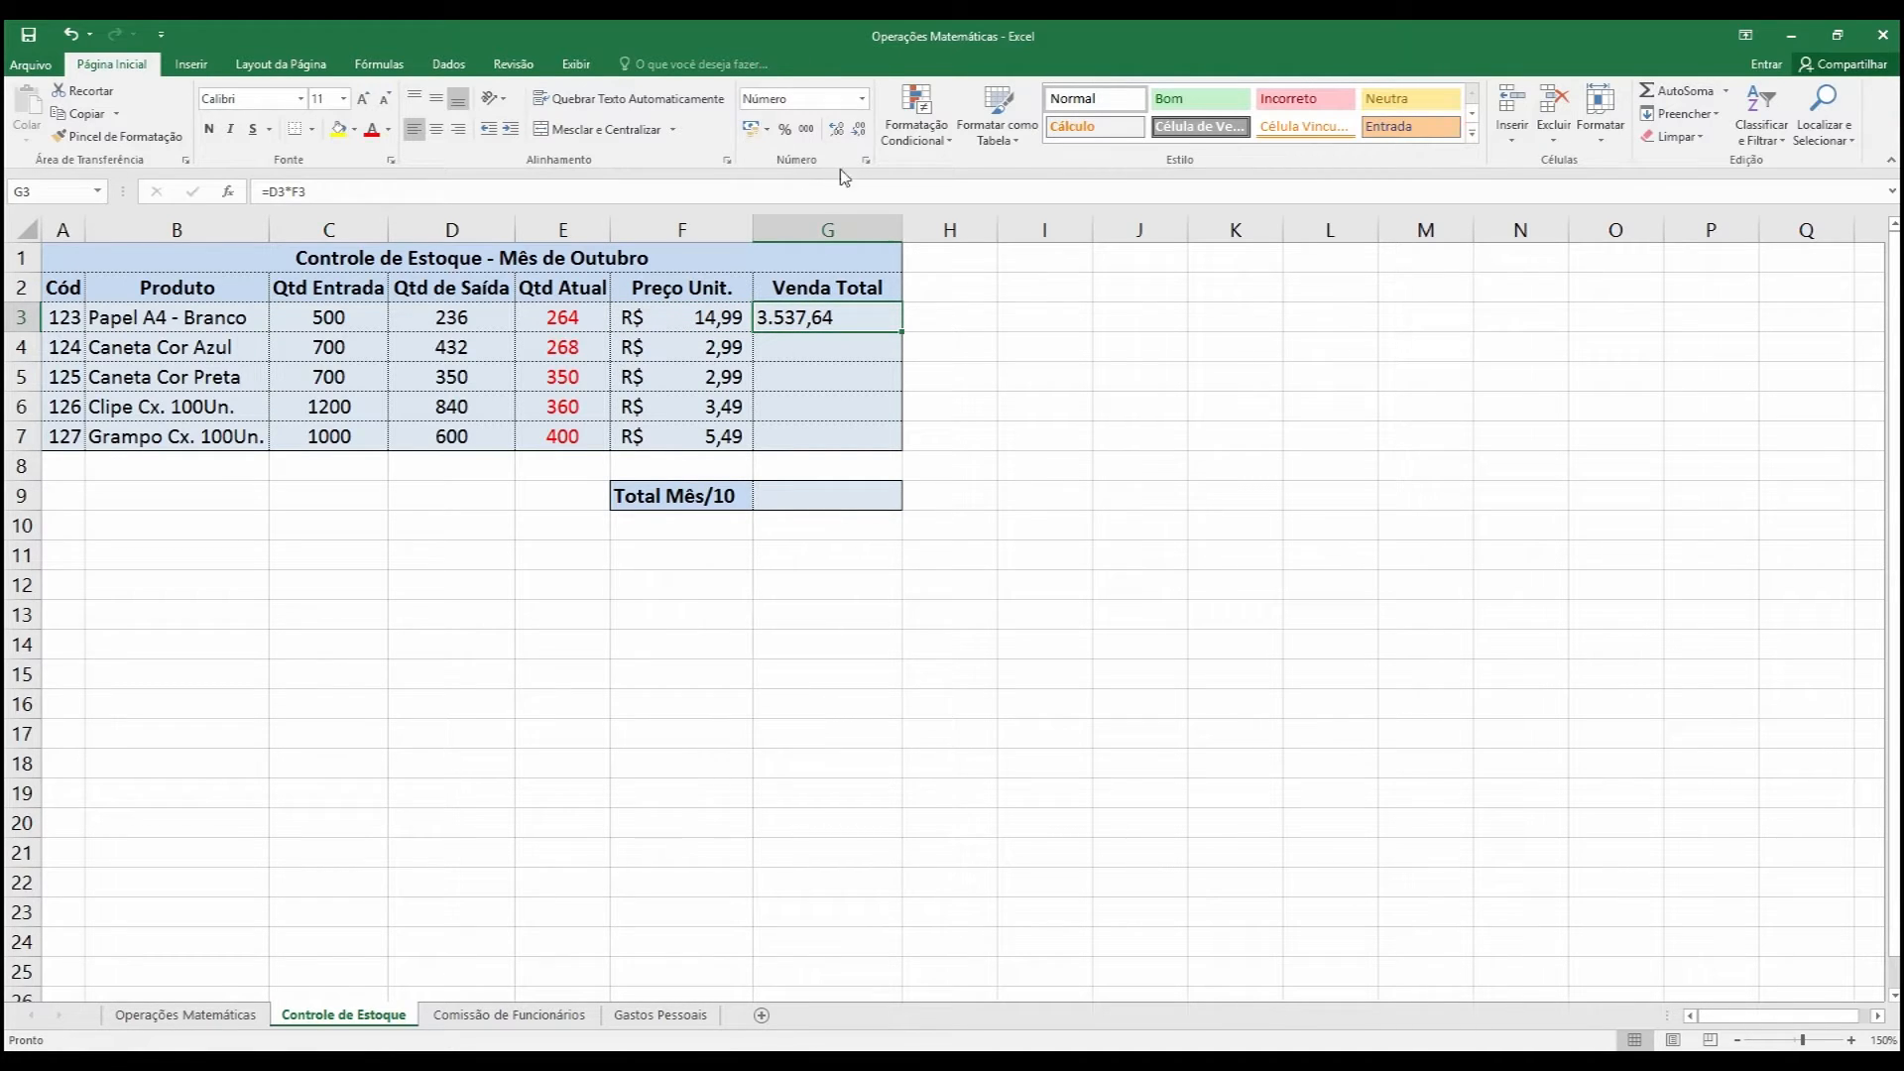
click(863, 100)
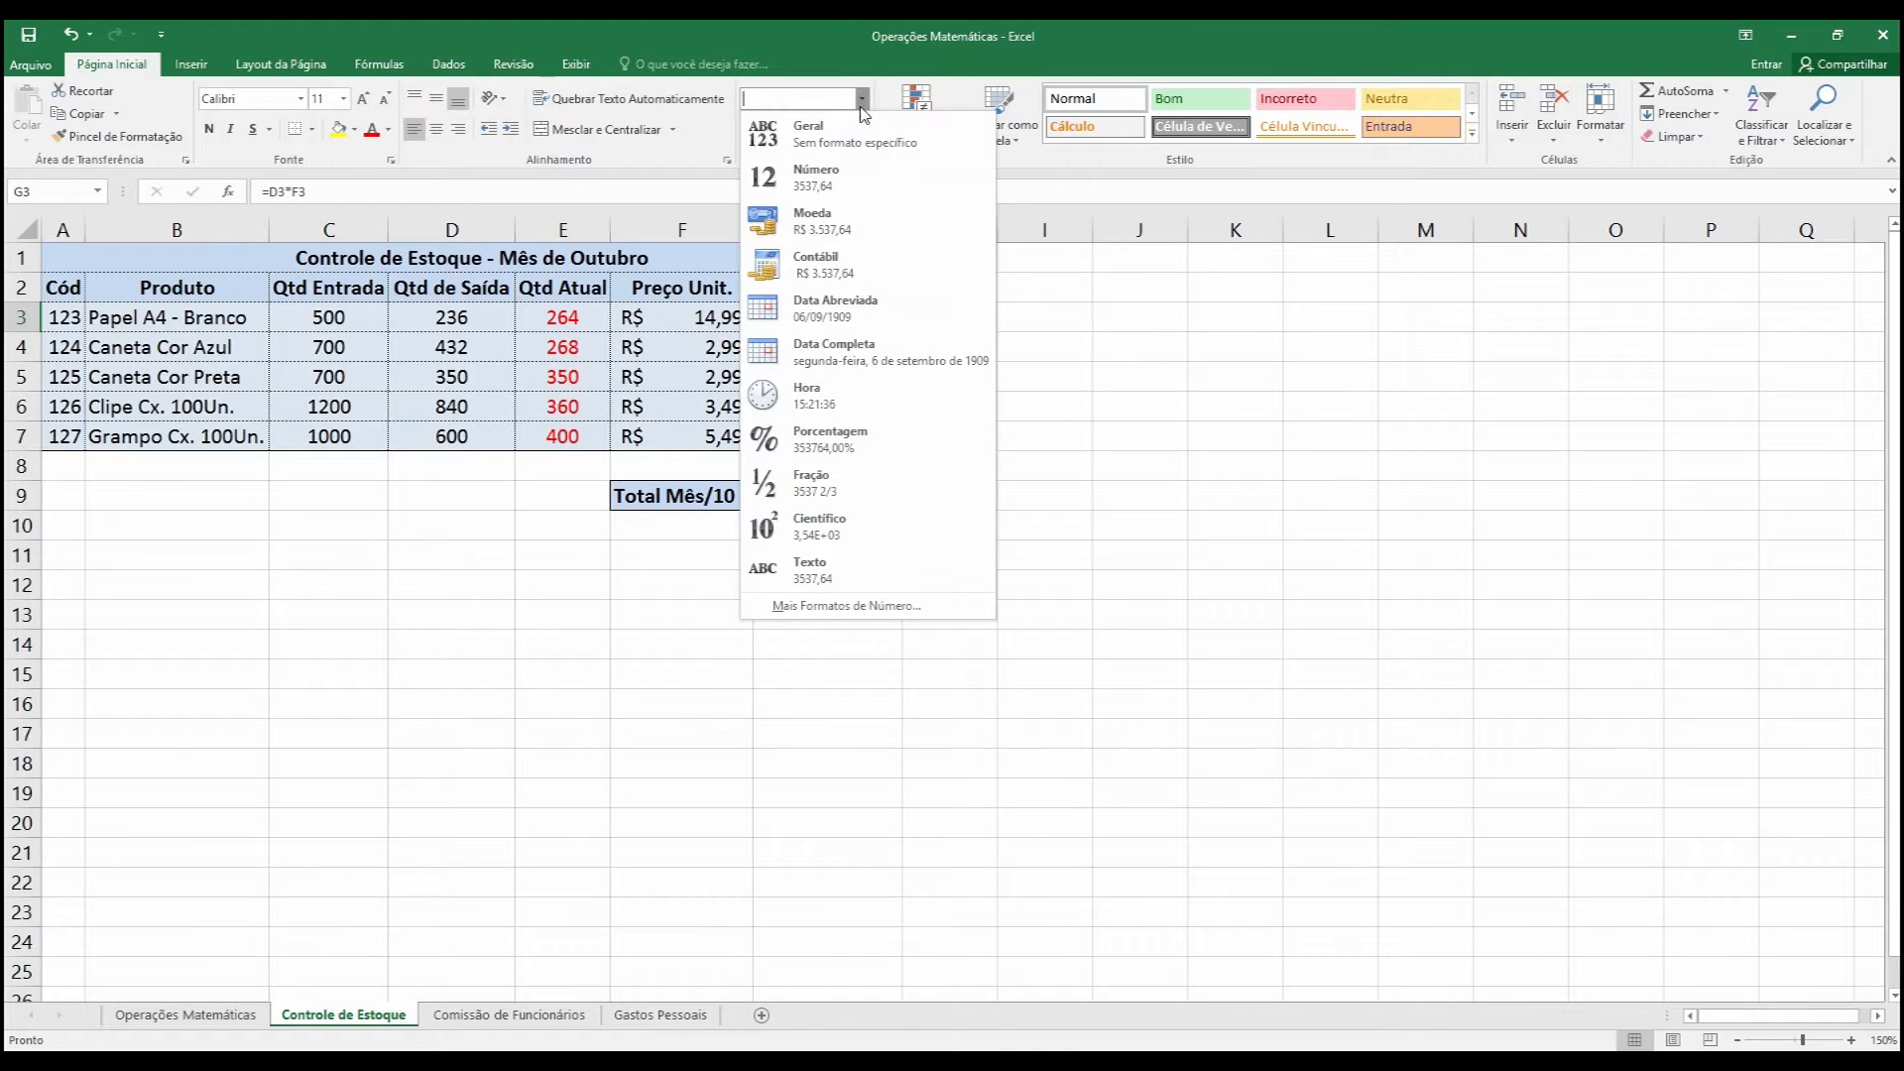
click(817, 231)
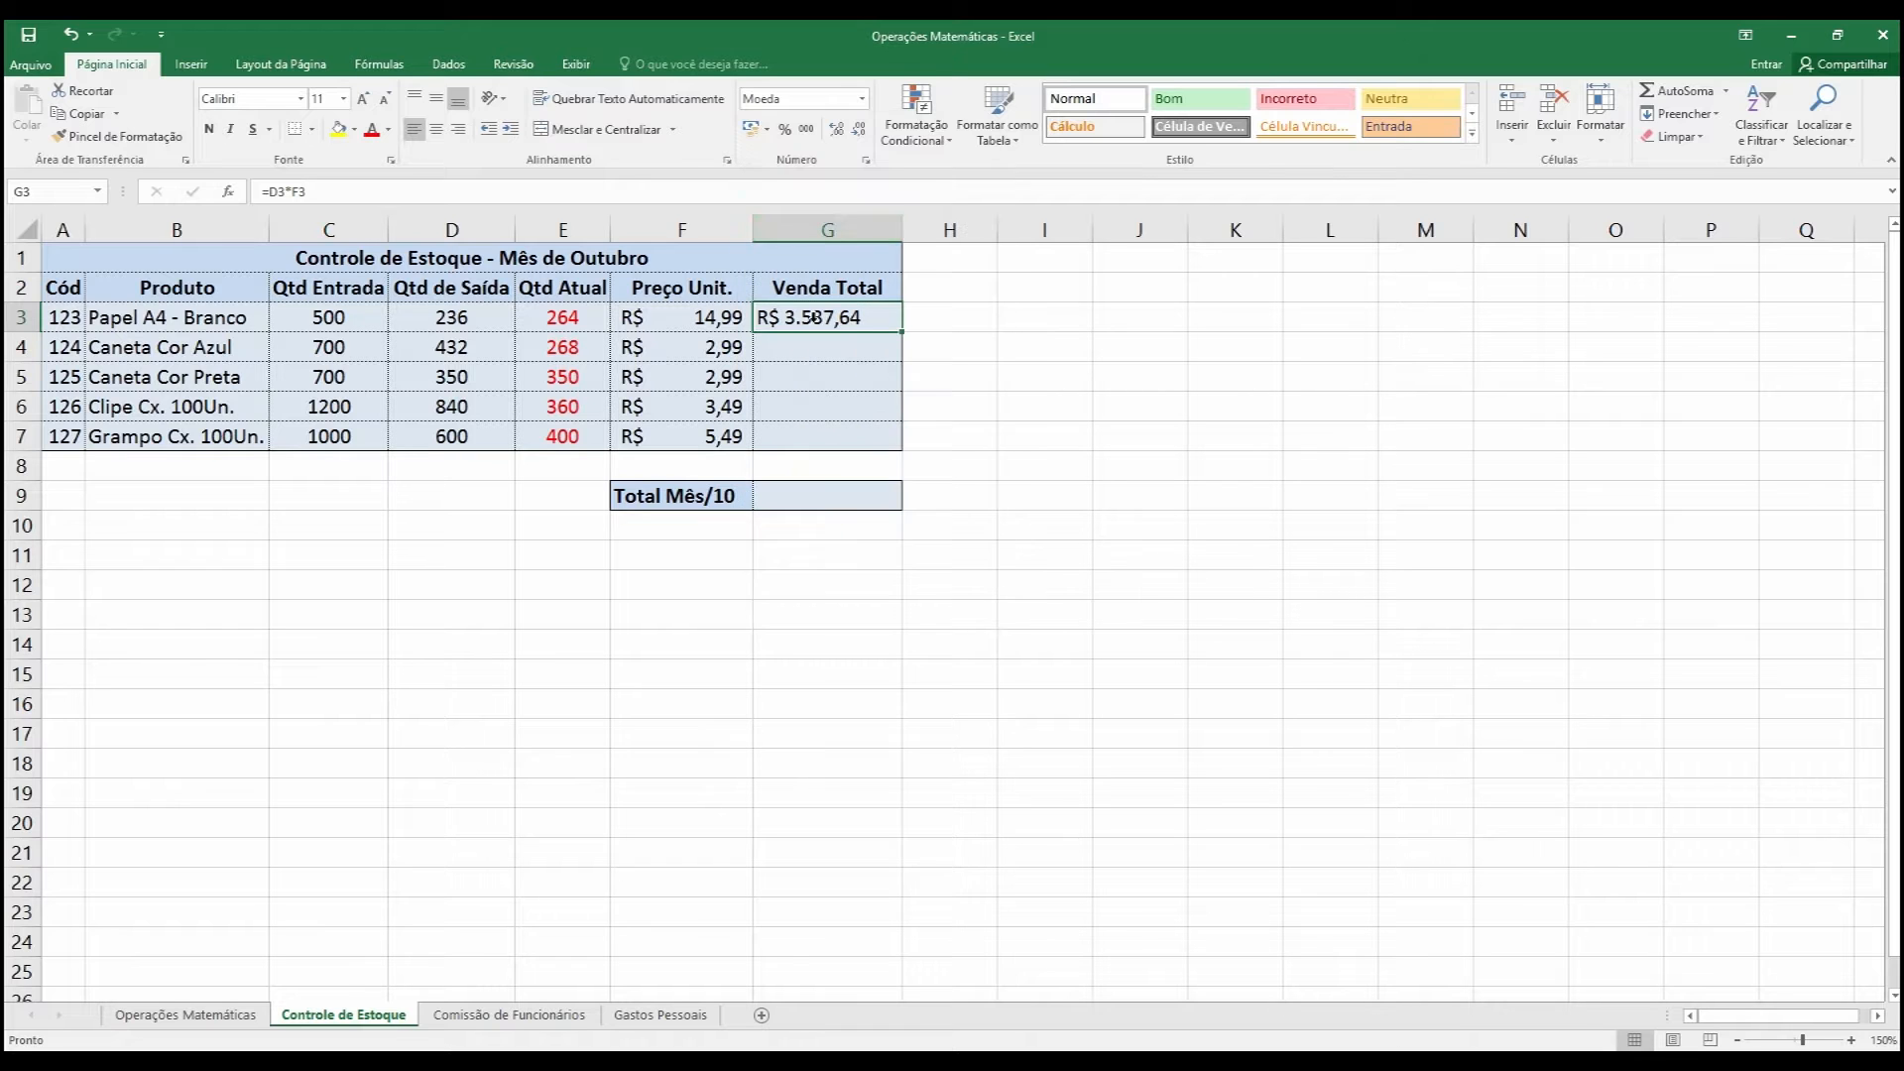
click(863, 99)
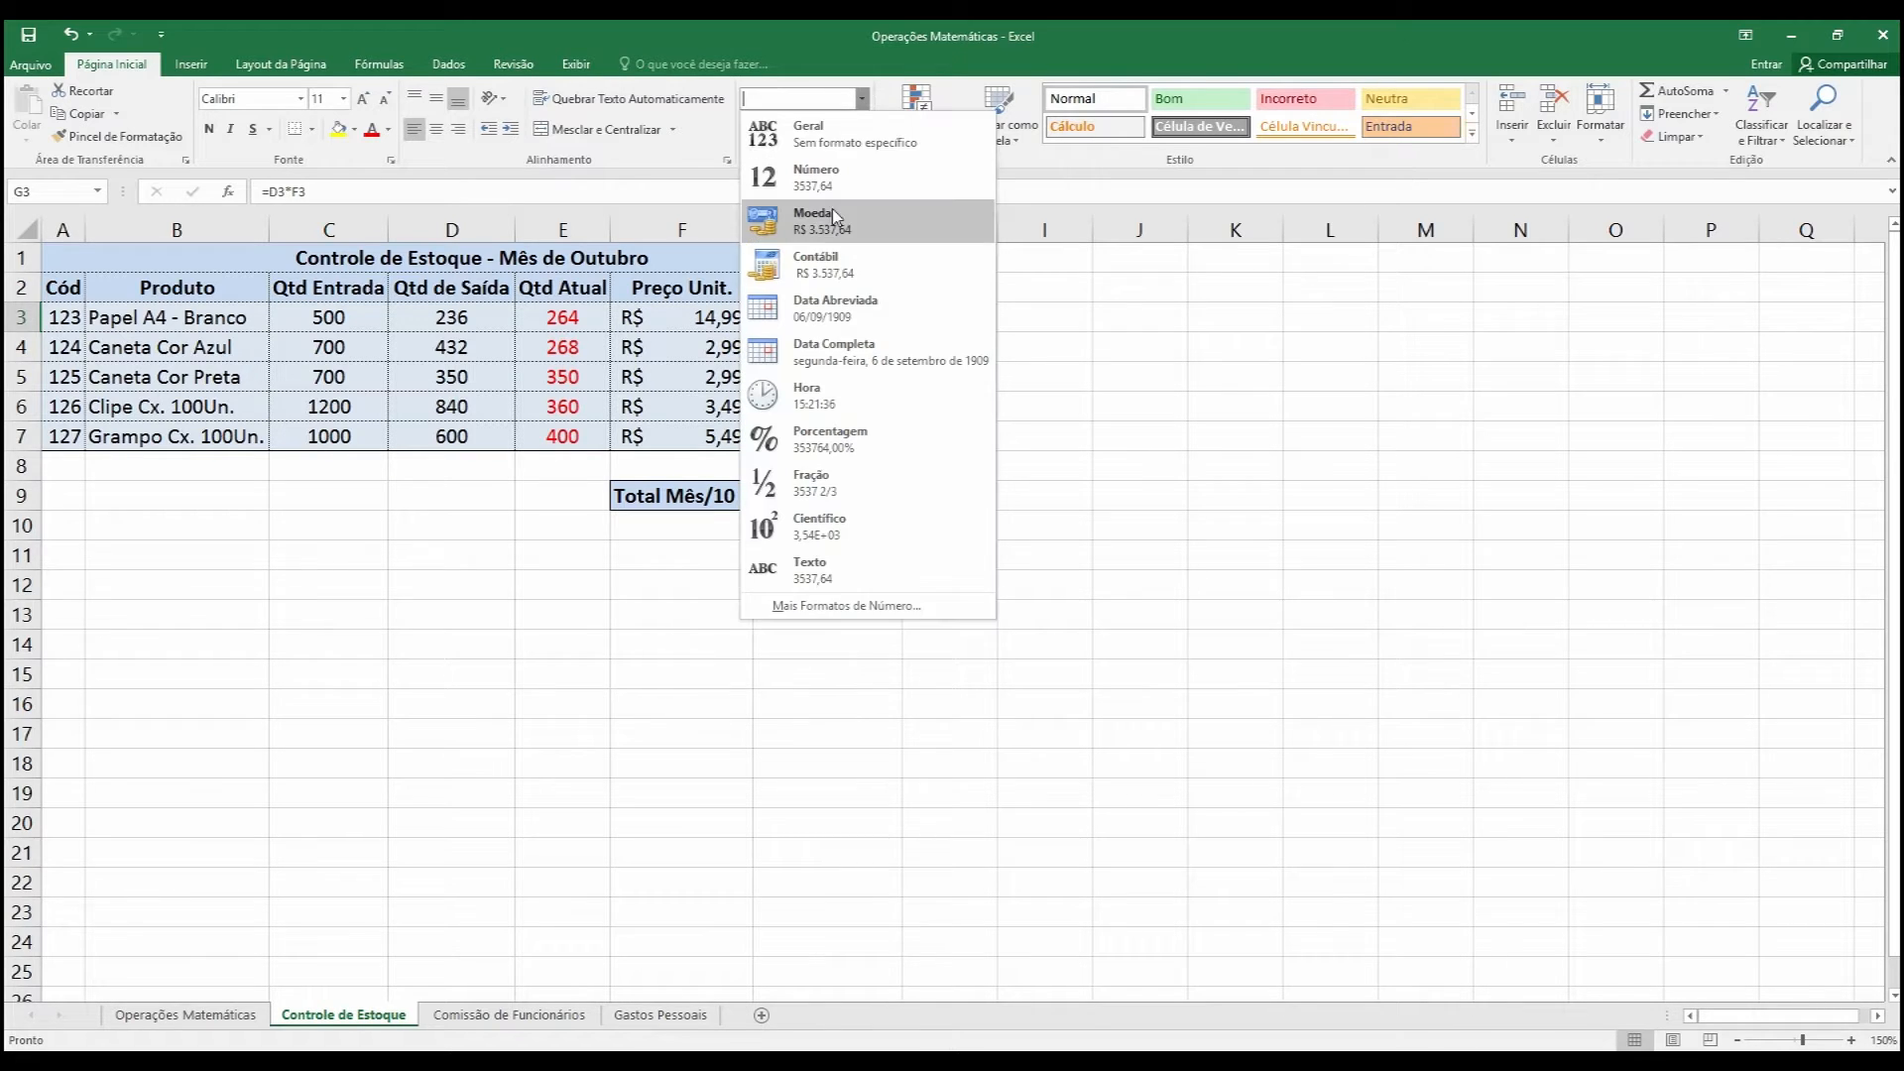
click(817, 275)
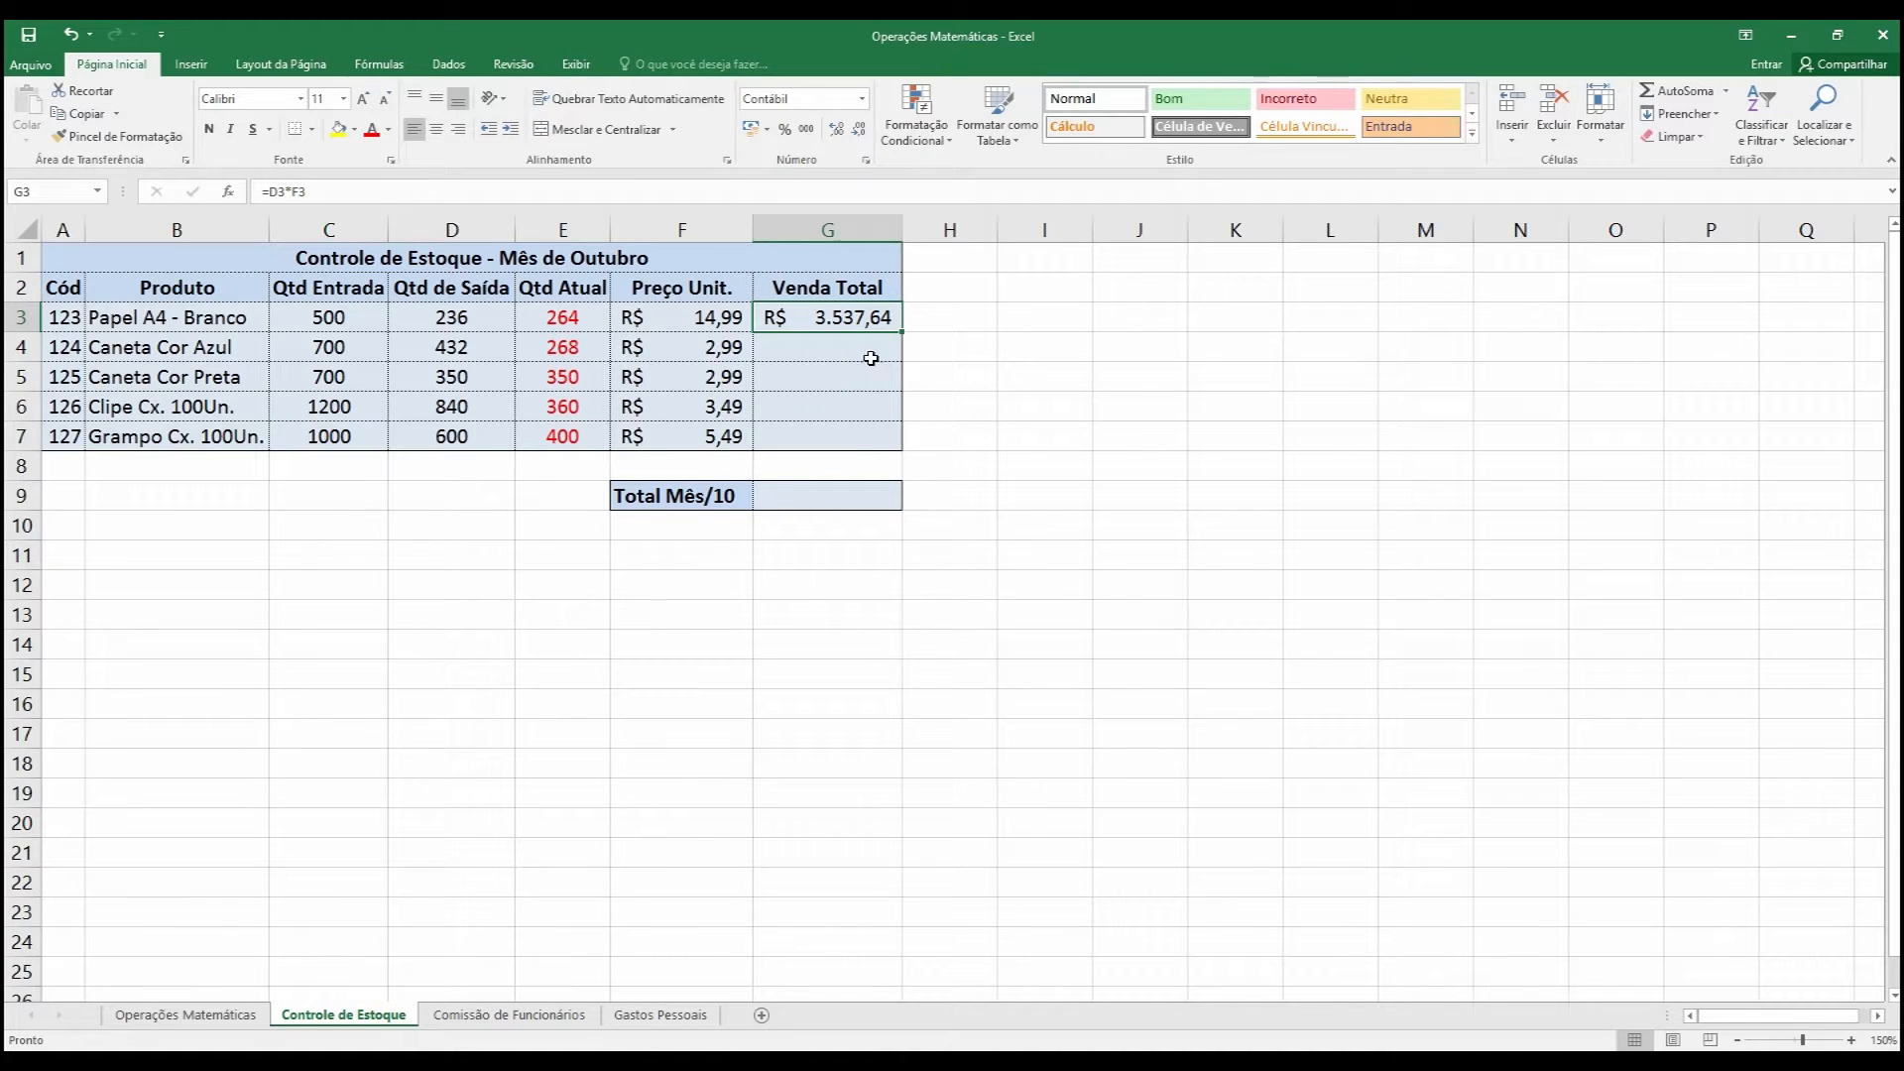
Widen column G to compare the Moeda and Contábil formats in G3, ending on Contábil, and narrow the column again.
drag(903, 232, 999, 231)
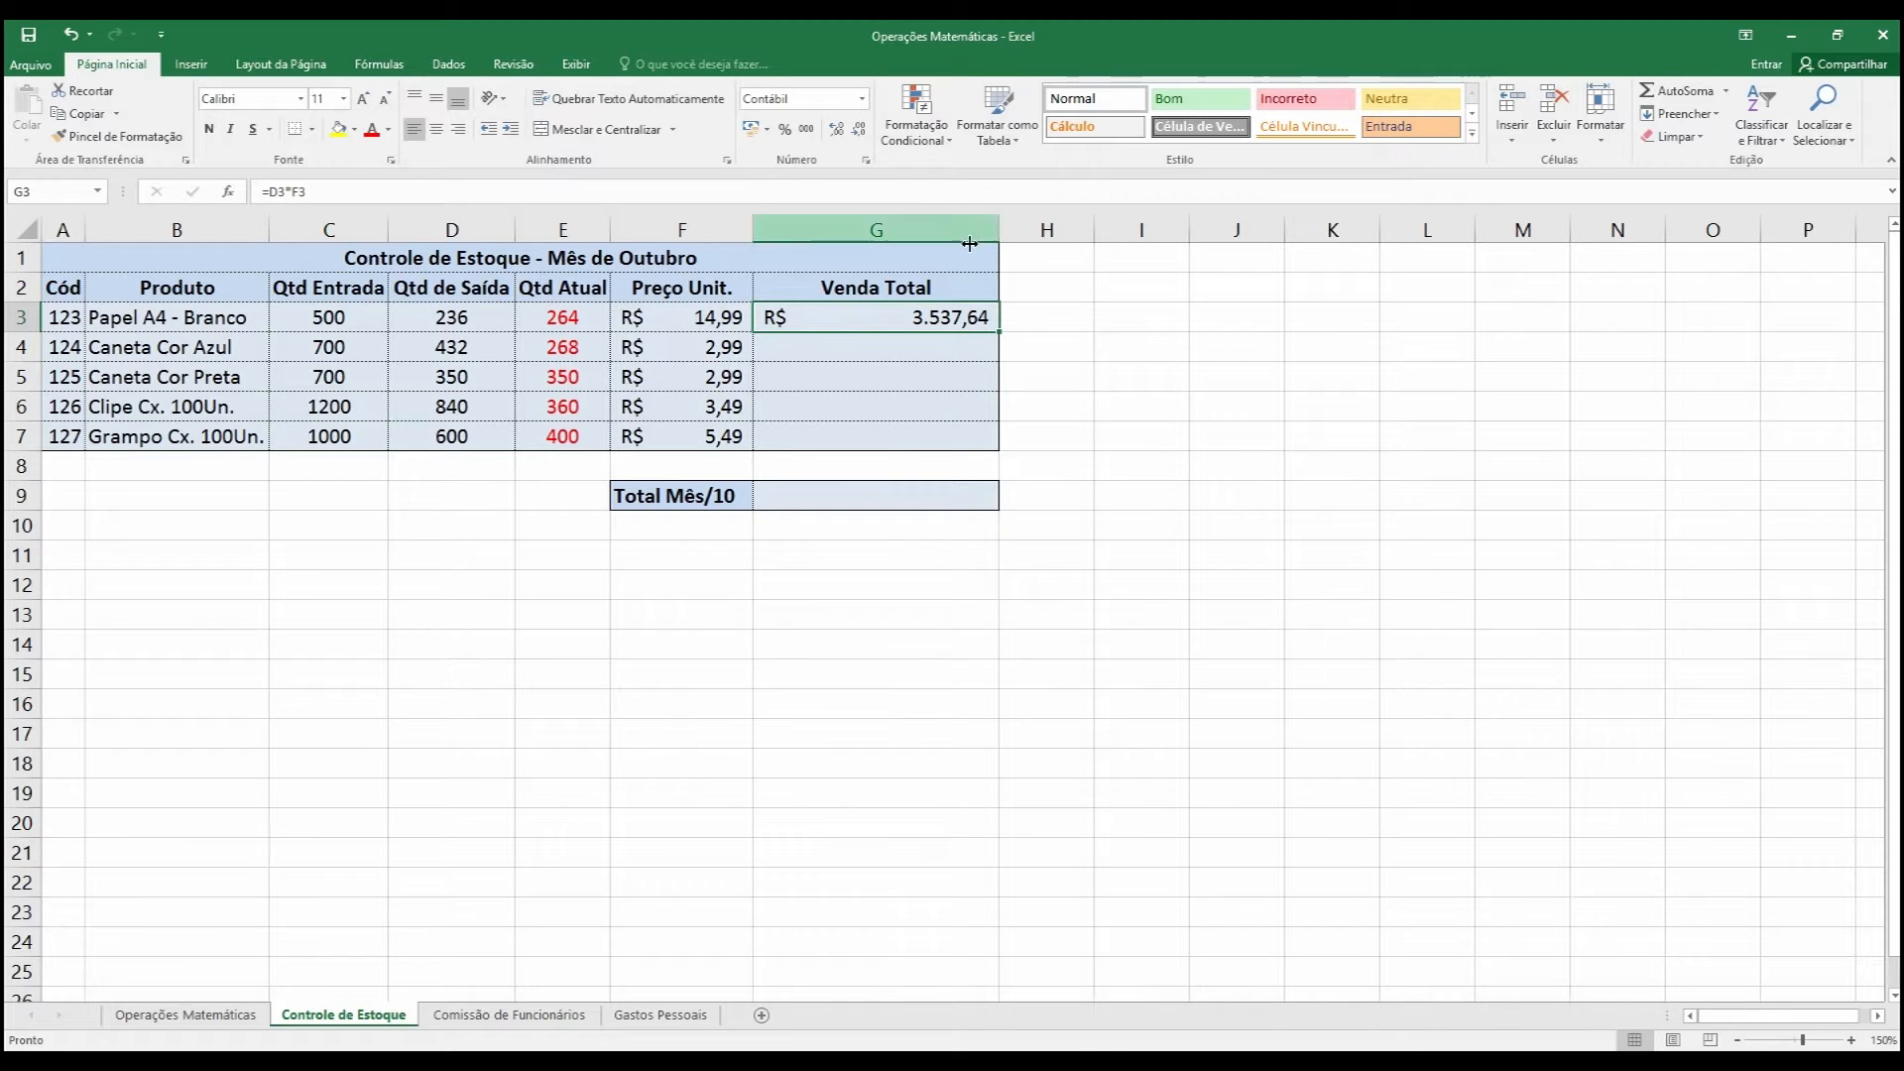
click(862, 98)
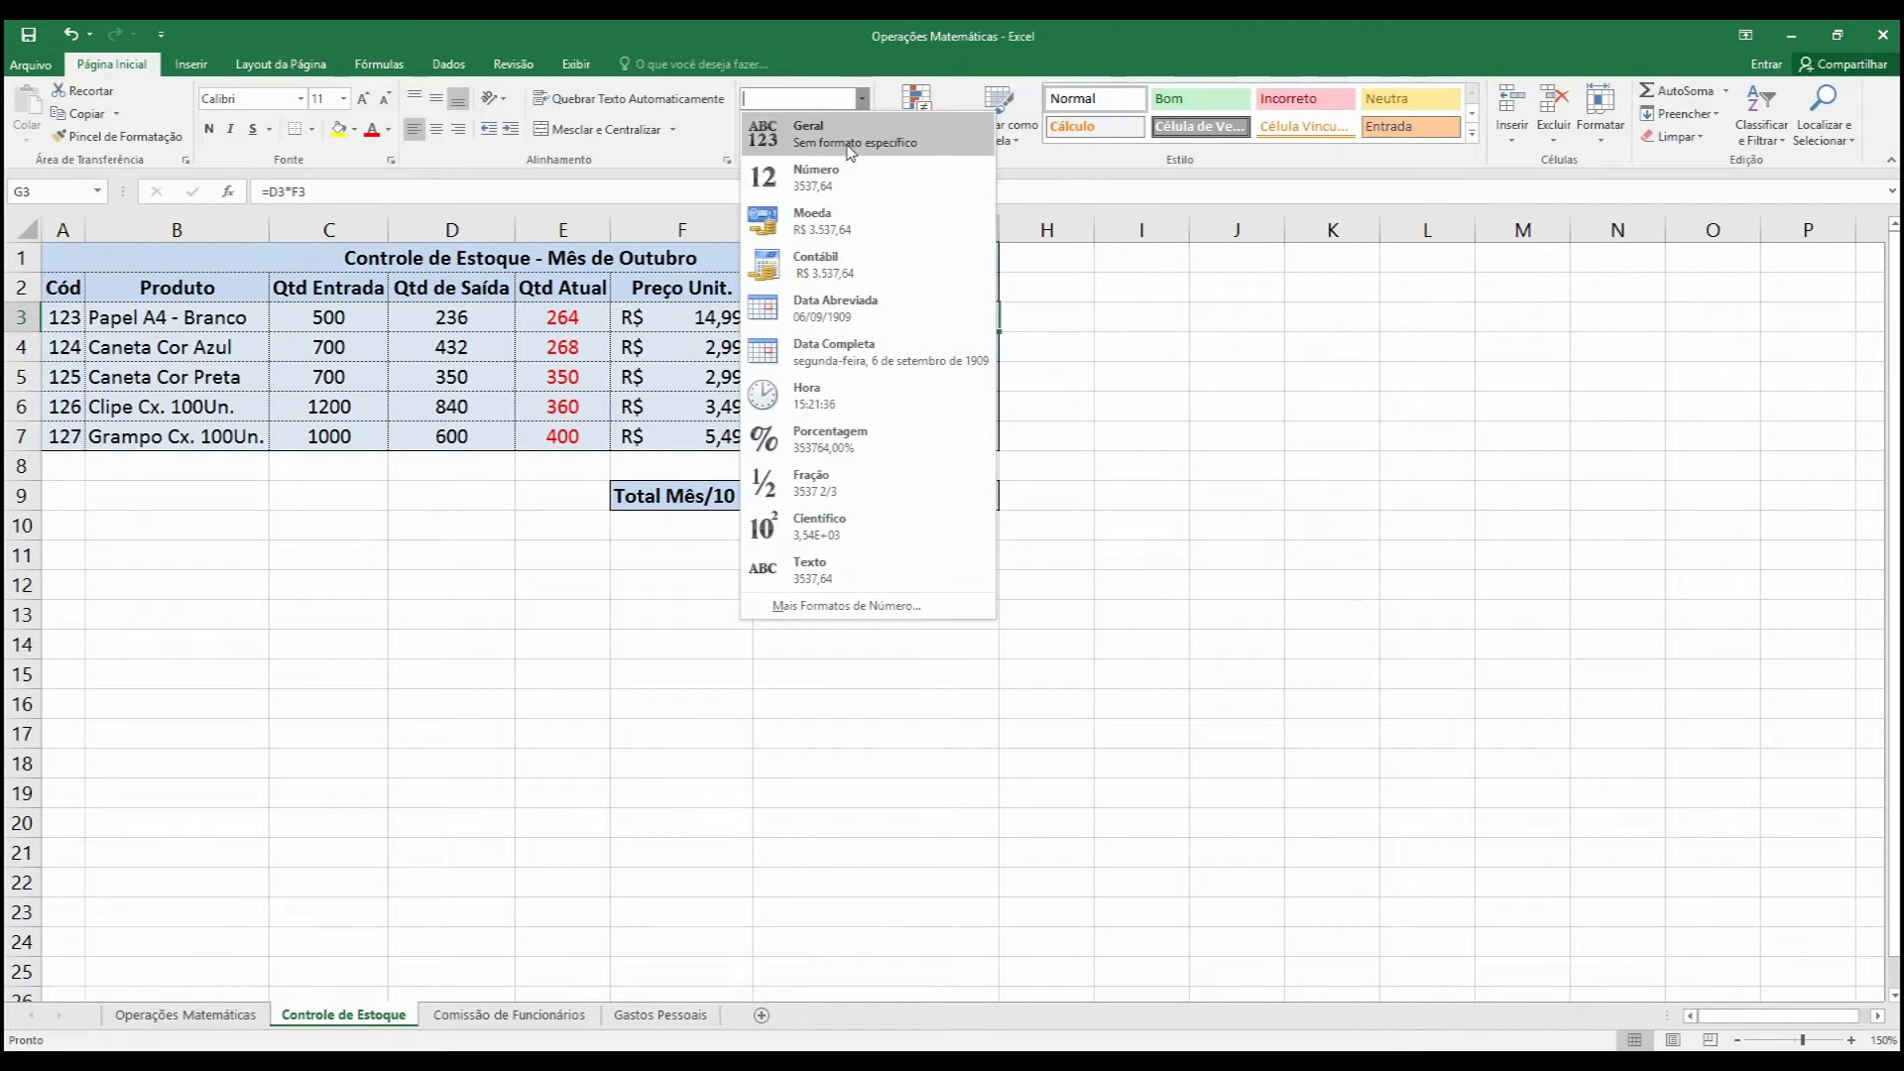
click(819, 233)
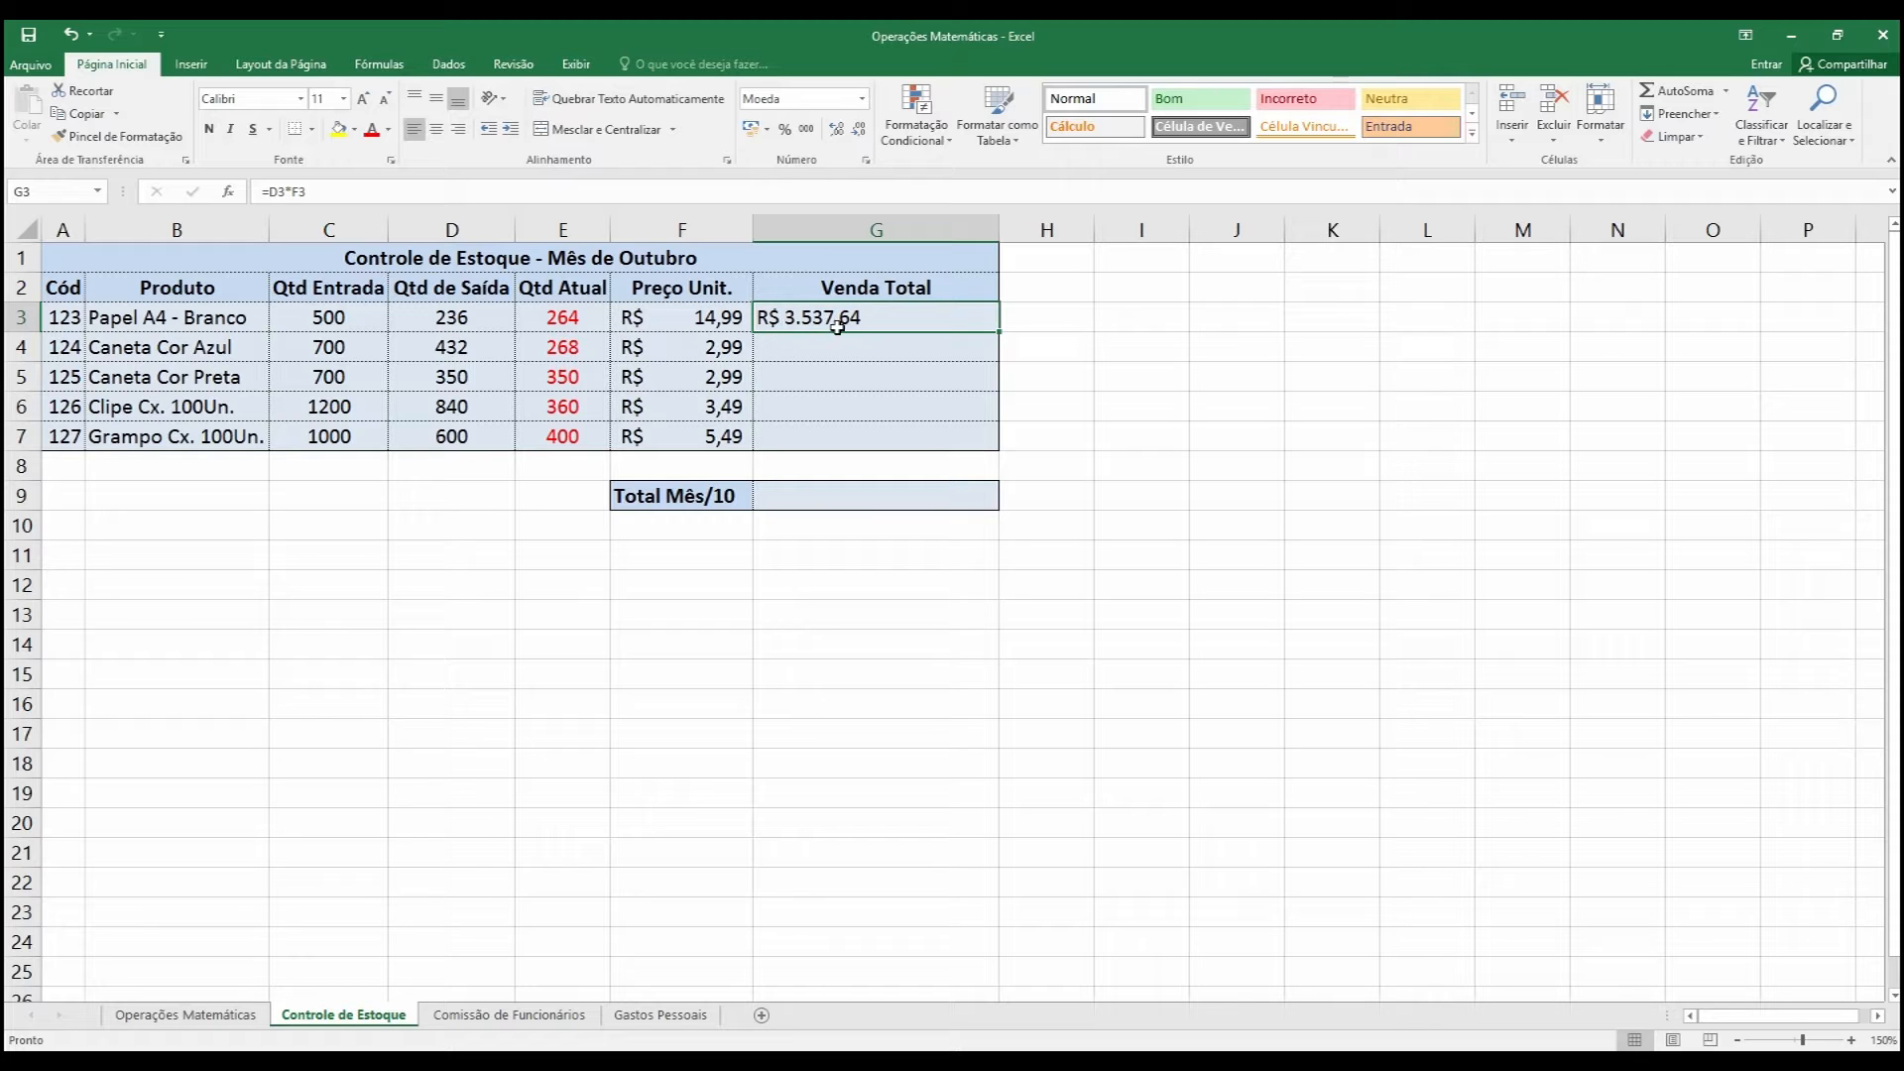
click(861, 98)
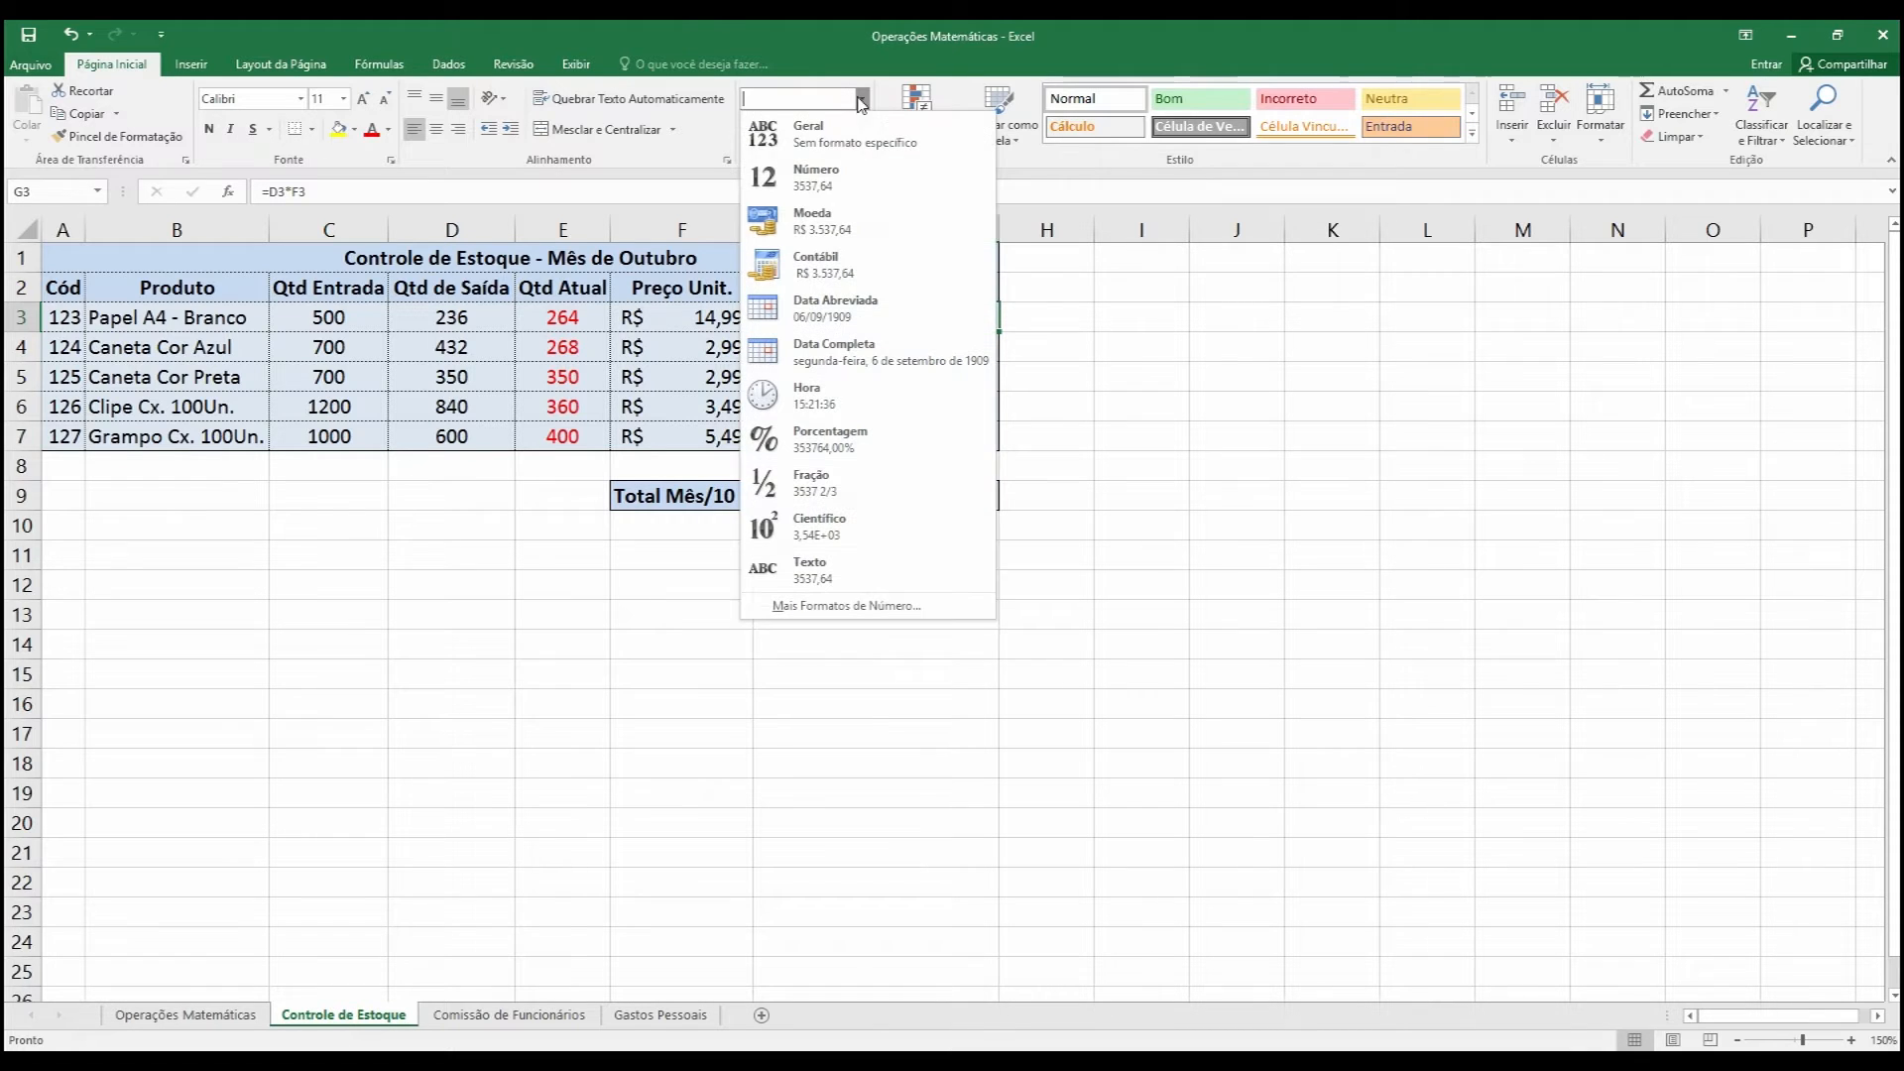
click(853, 264)
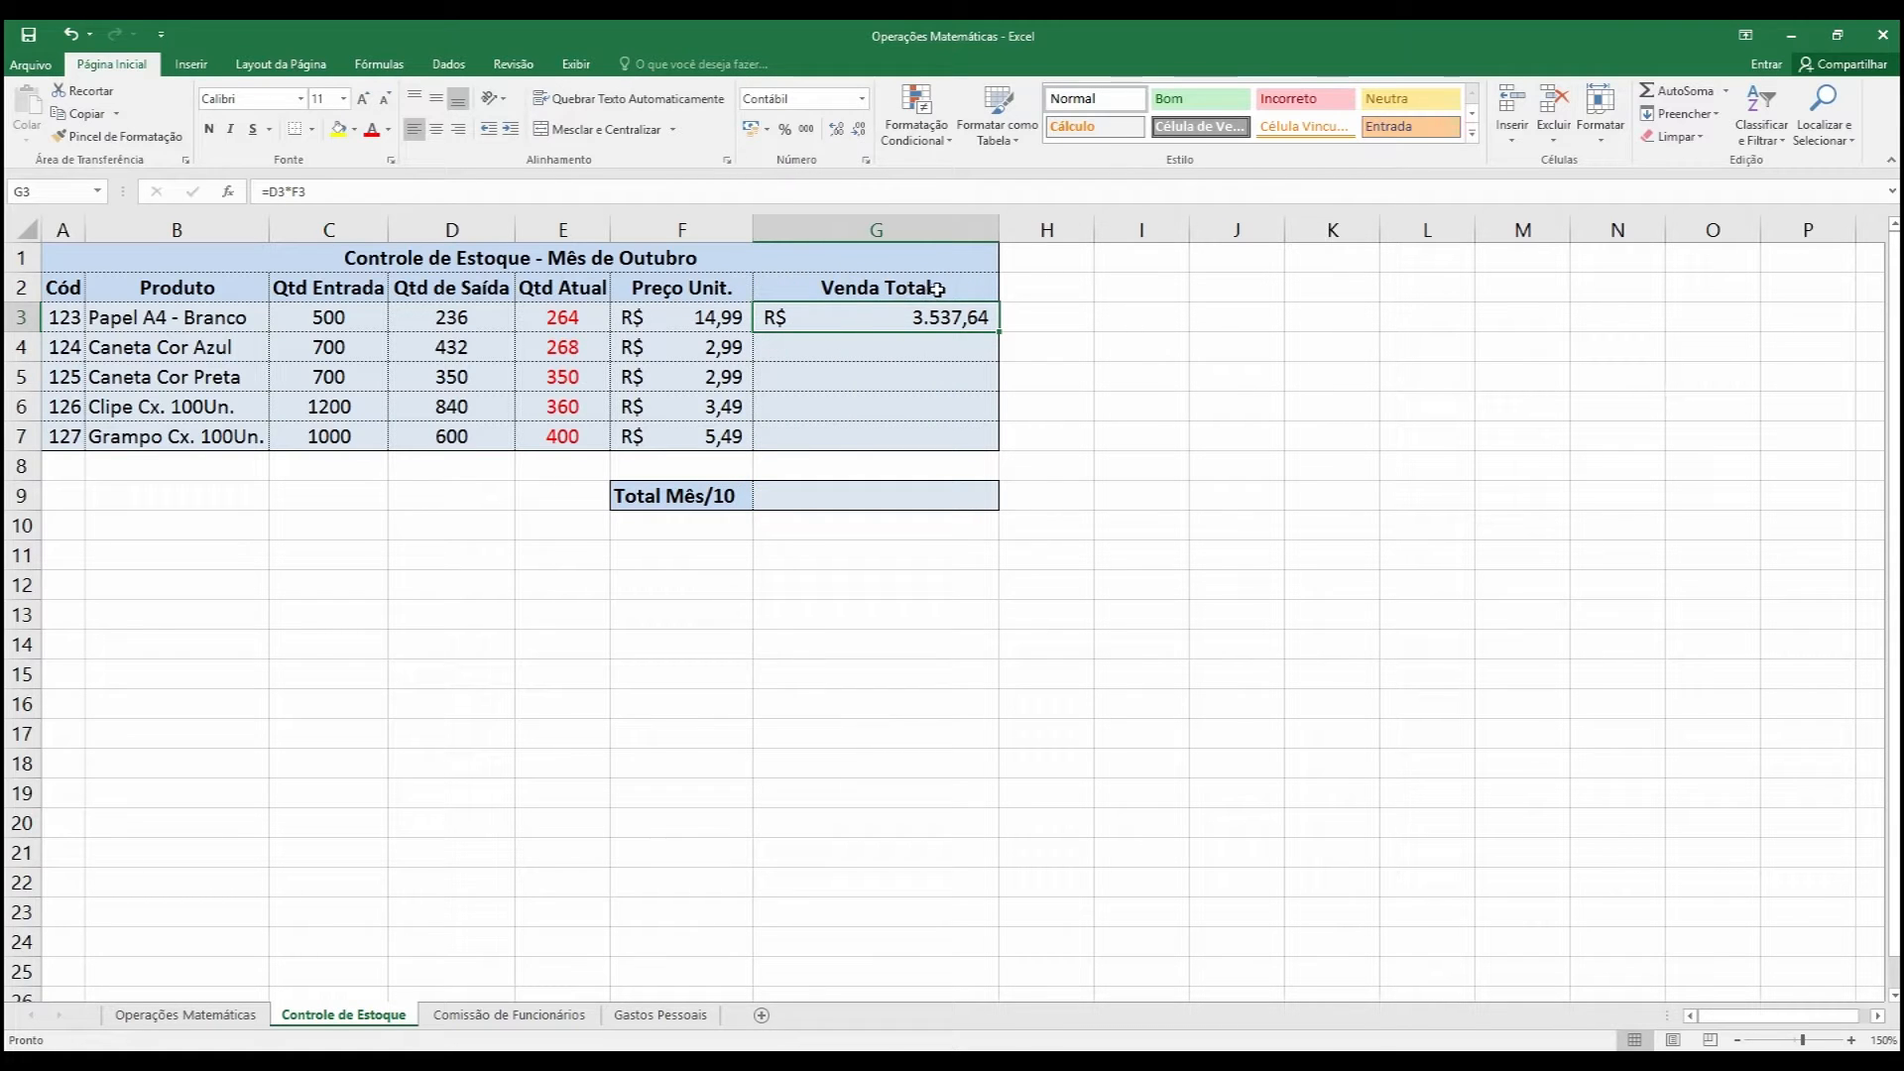
drag(999, 227, 895, 226)
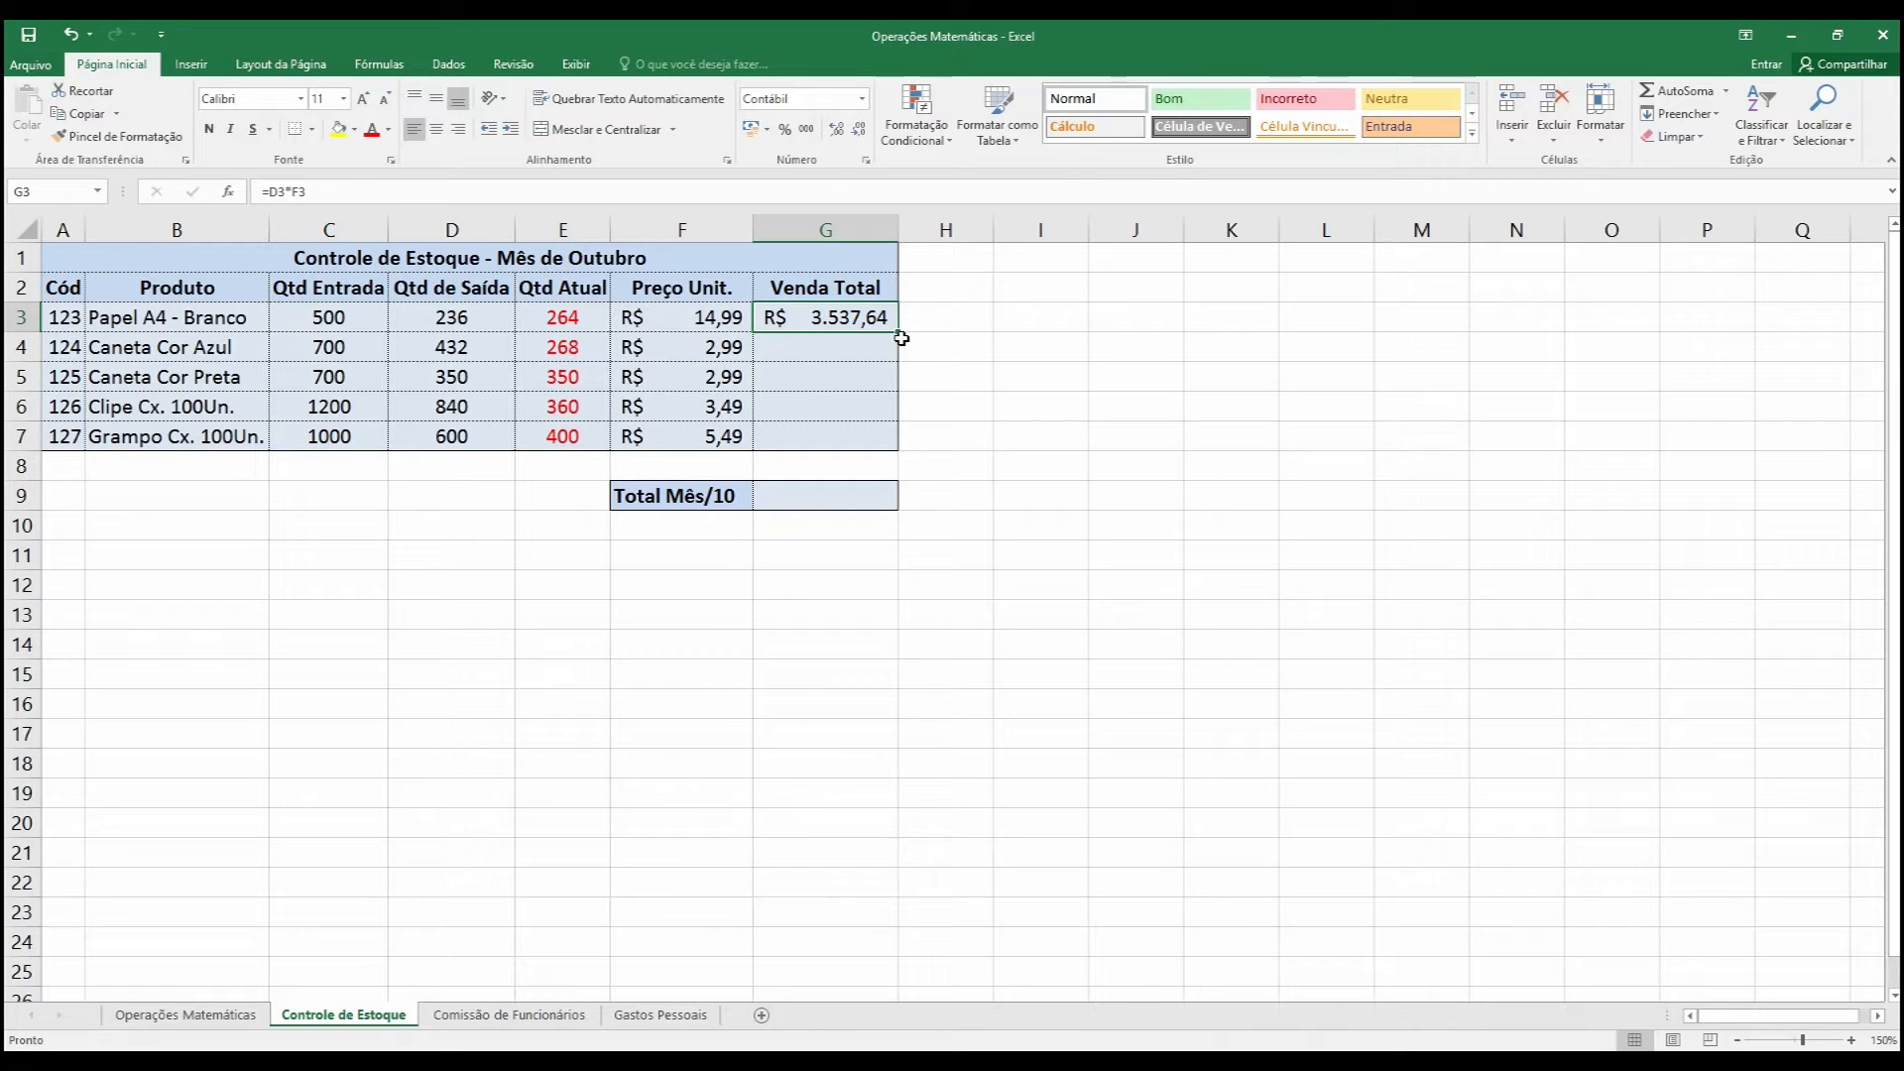
Fill the Venda Total formula from G3 down through G7 for the remaining products.
drag(899, 332, 900, 457)
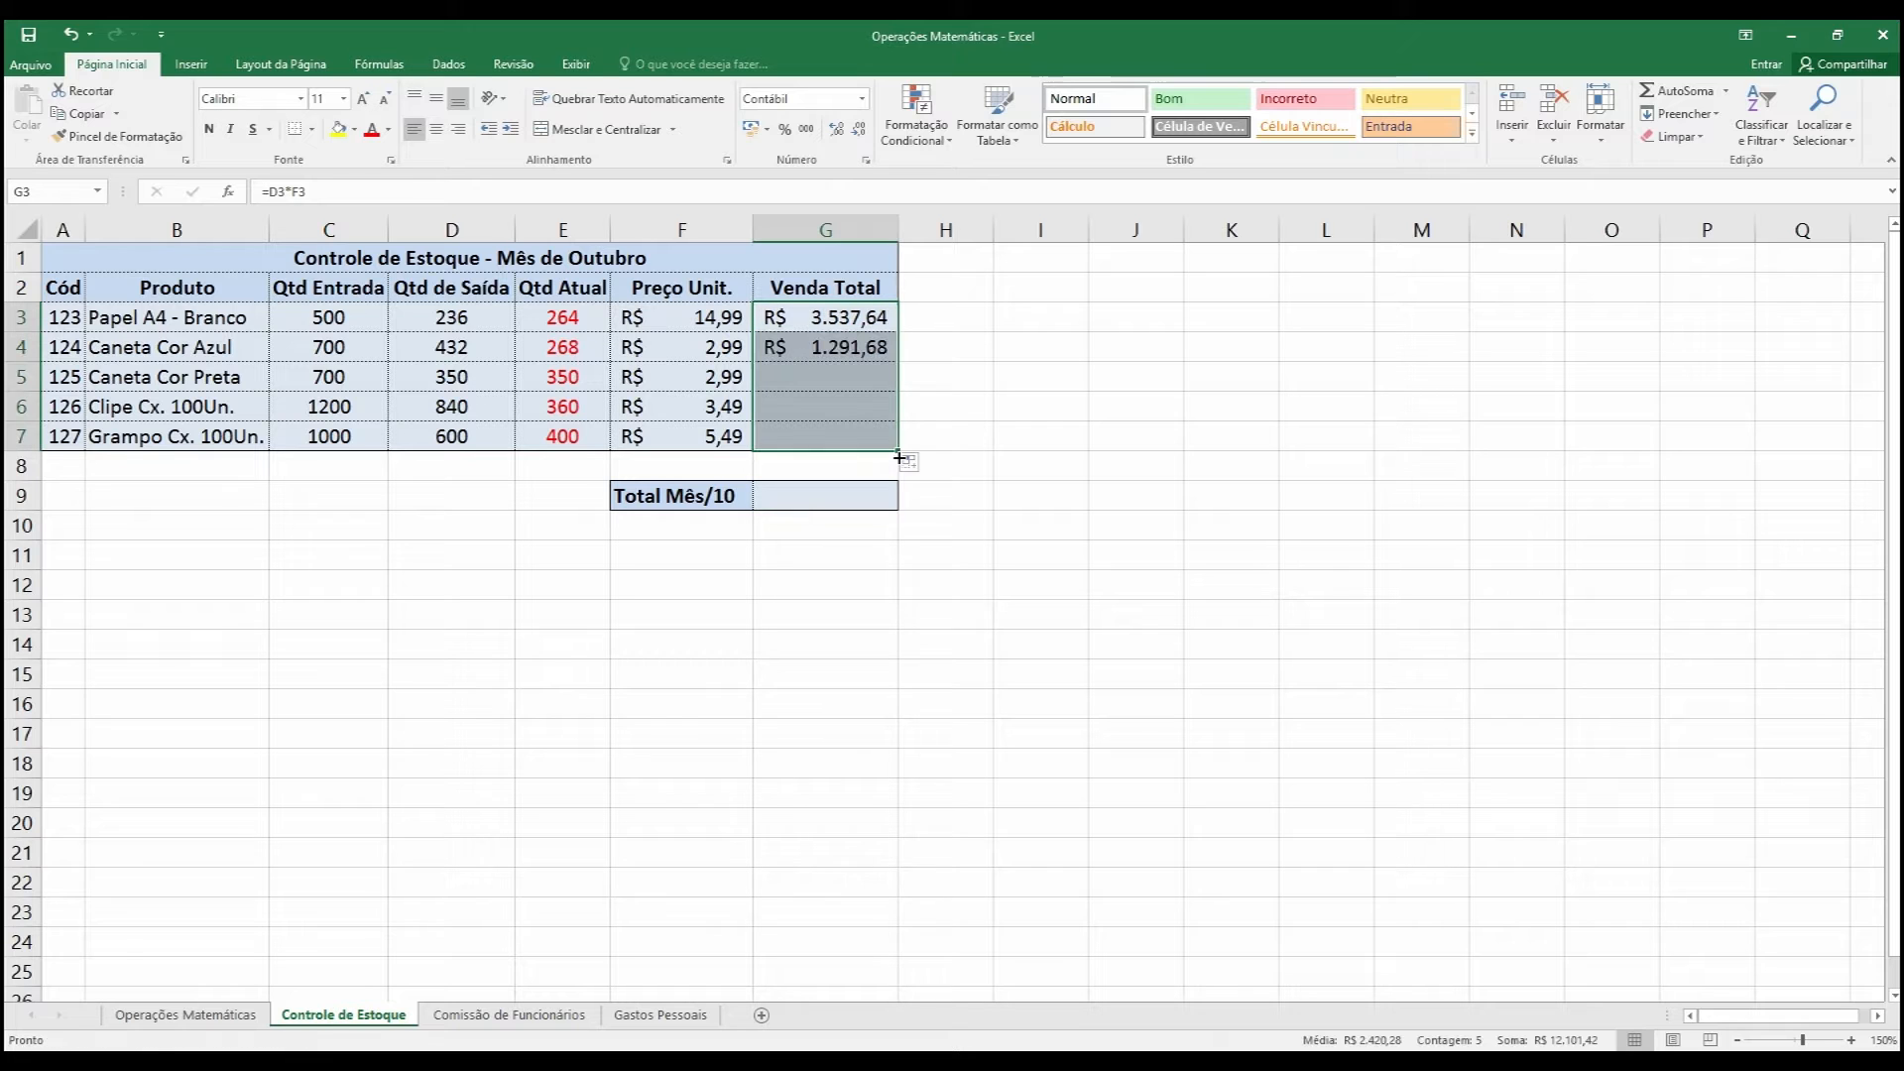
click(980, 468)
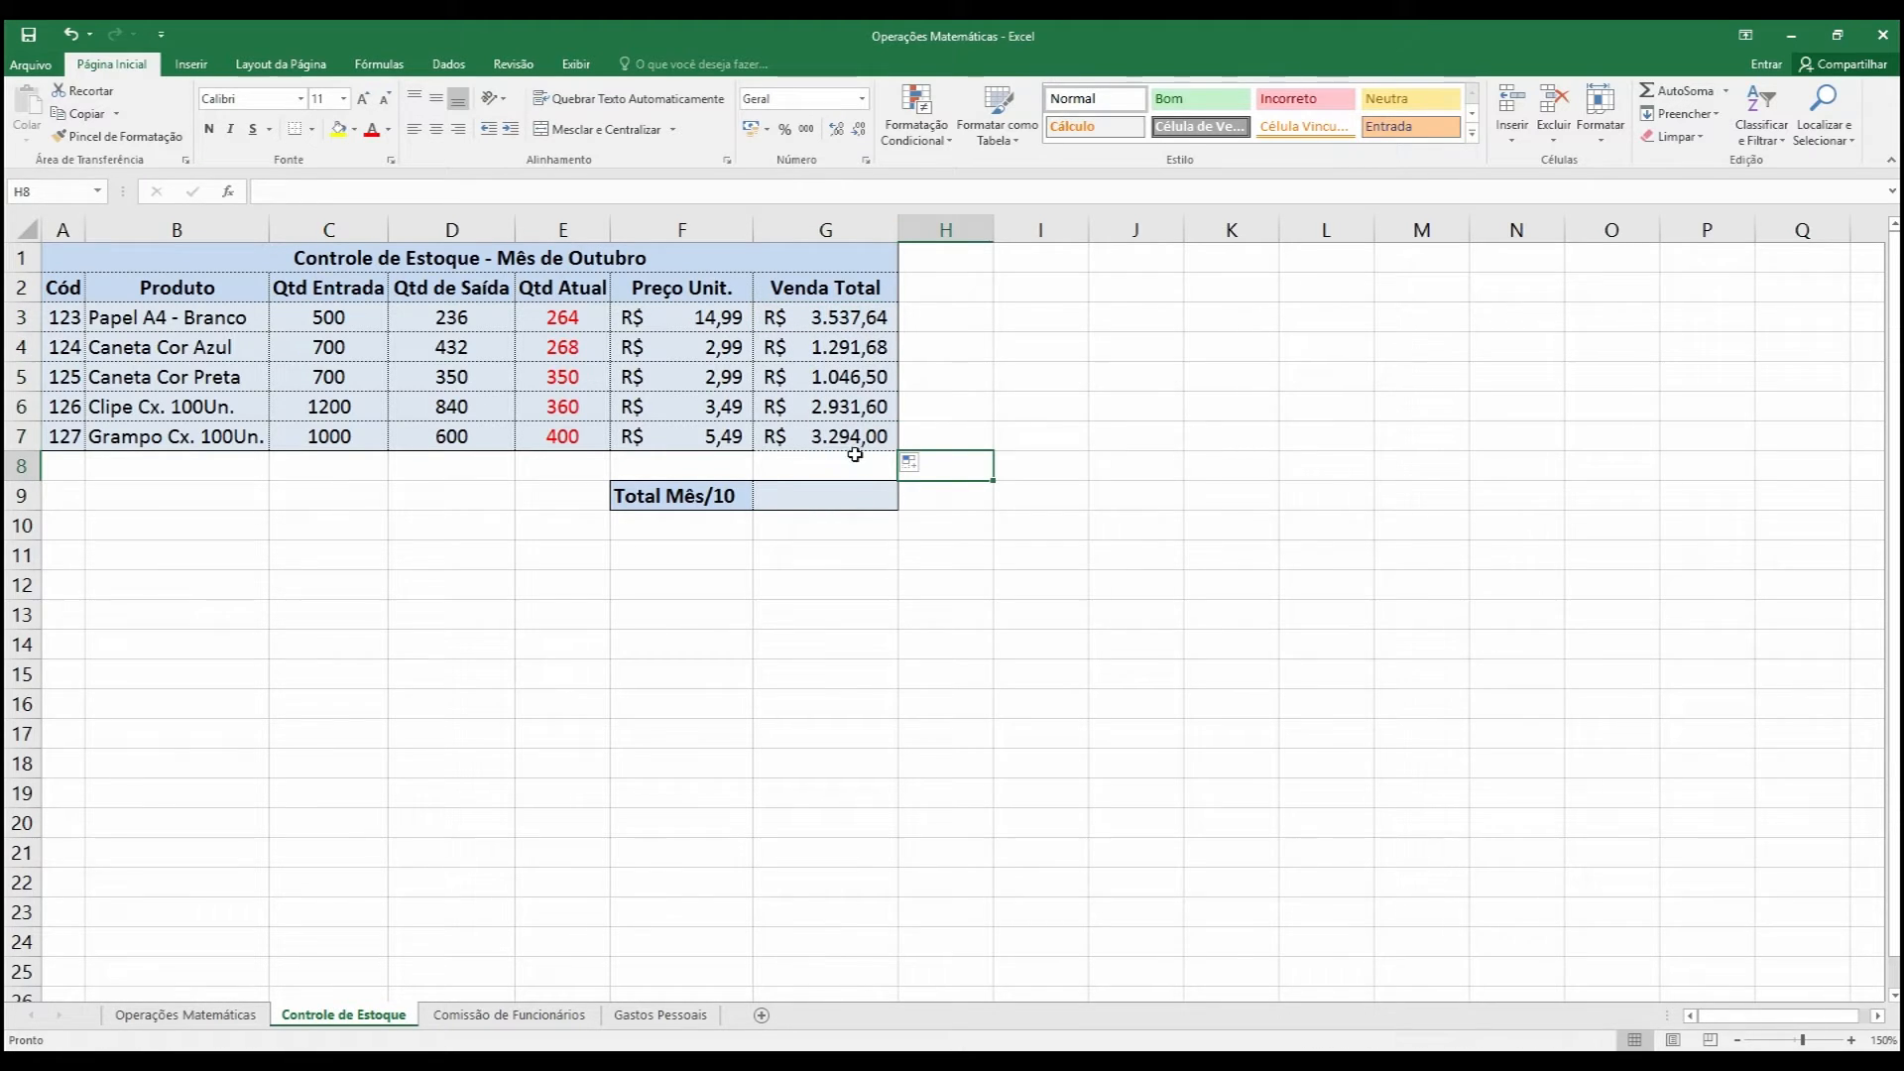
Change the fill option for the Venda Total formulas in G4:G7 to Preencher sem formatação.
click(920, 470)
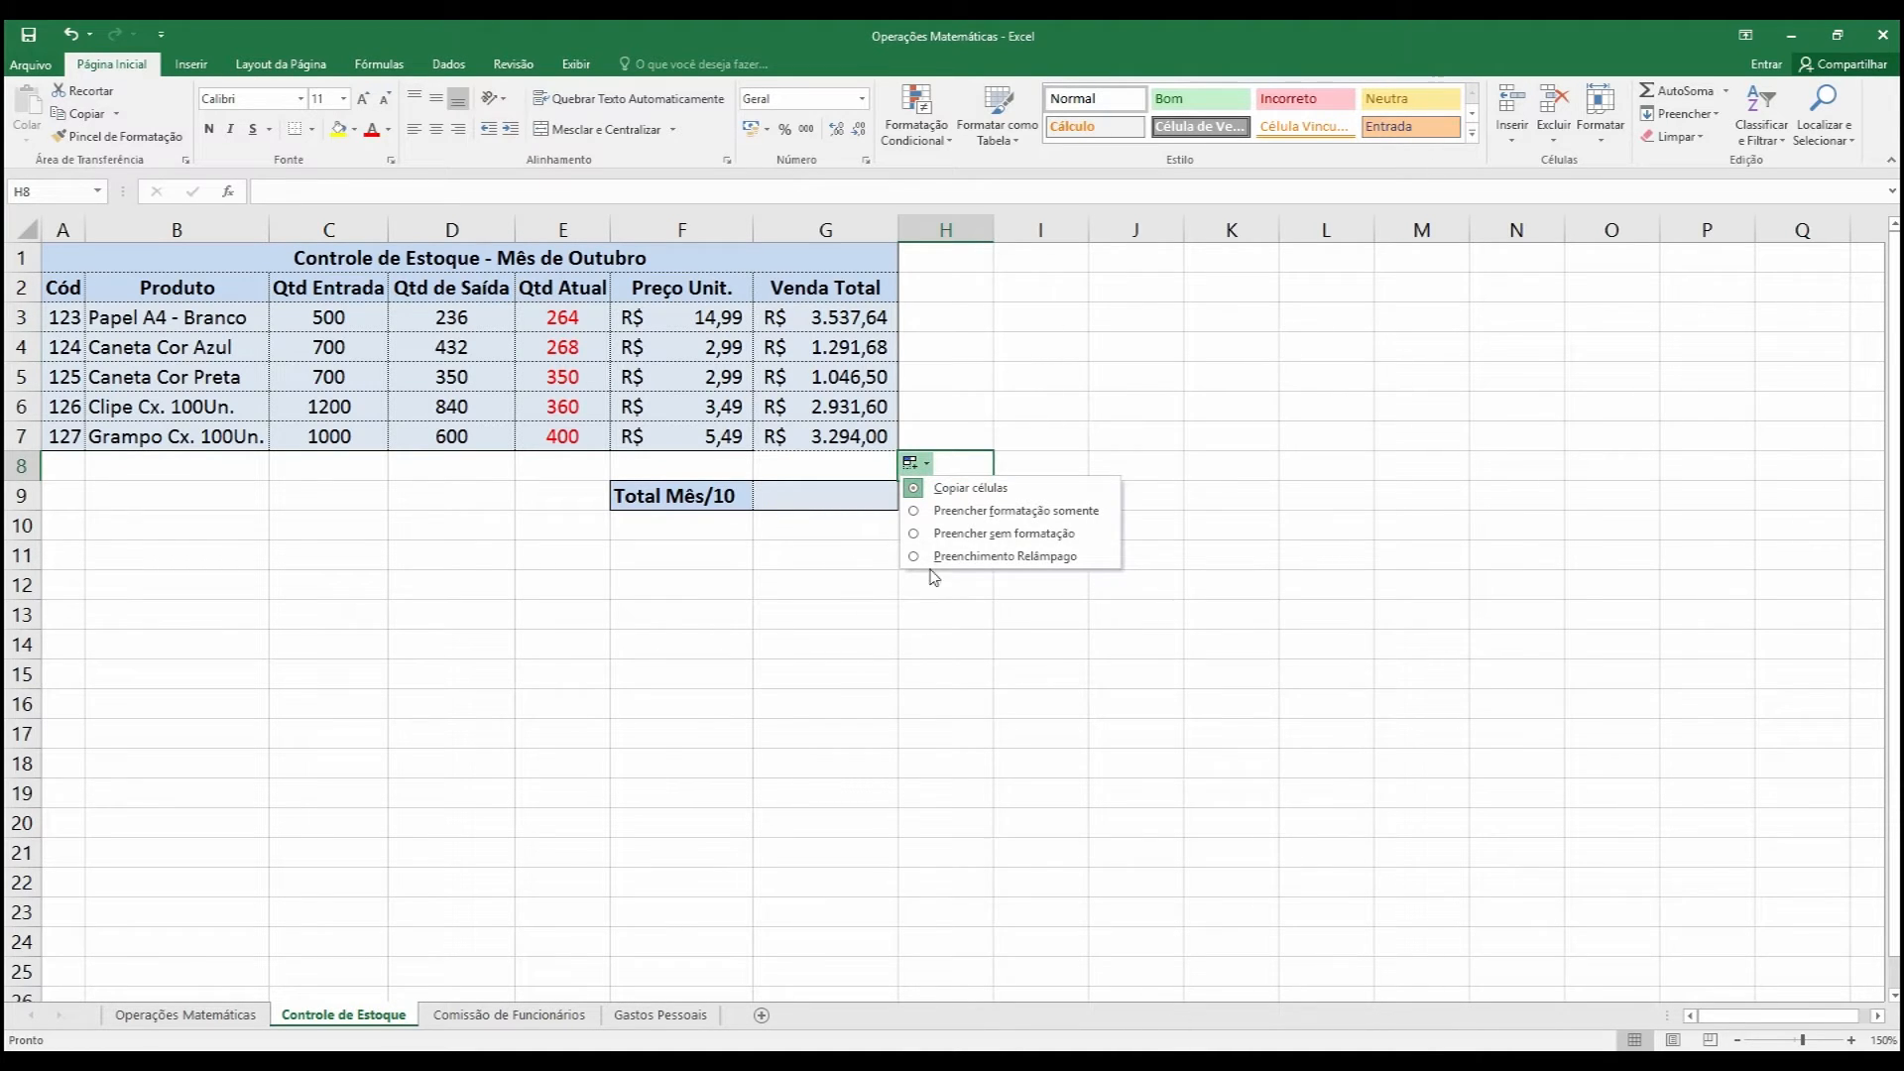
click(1025, 541)
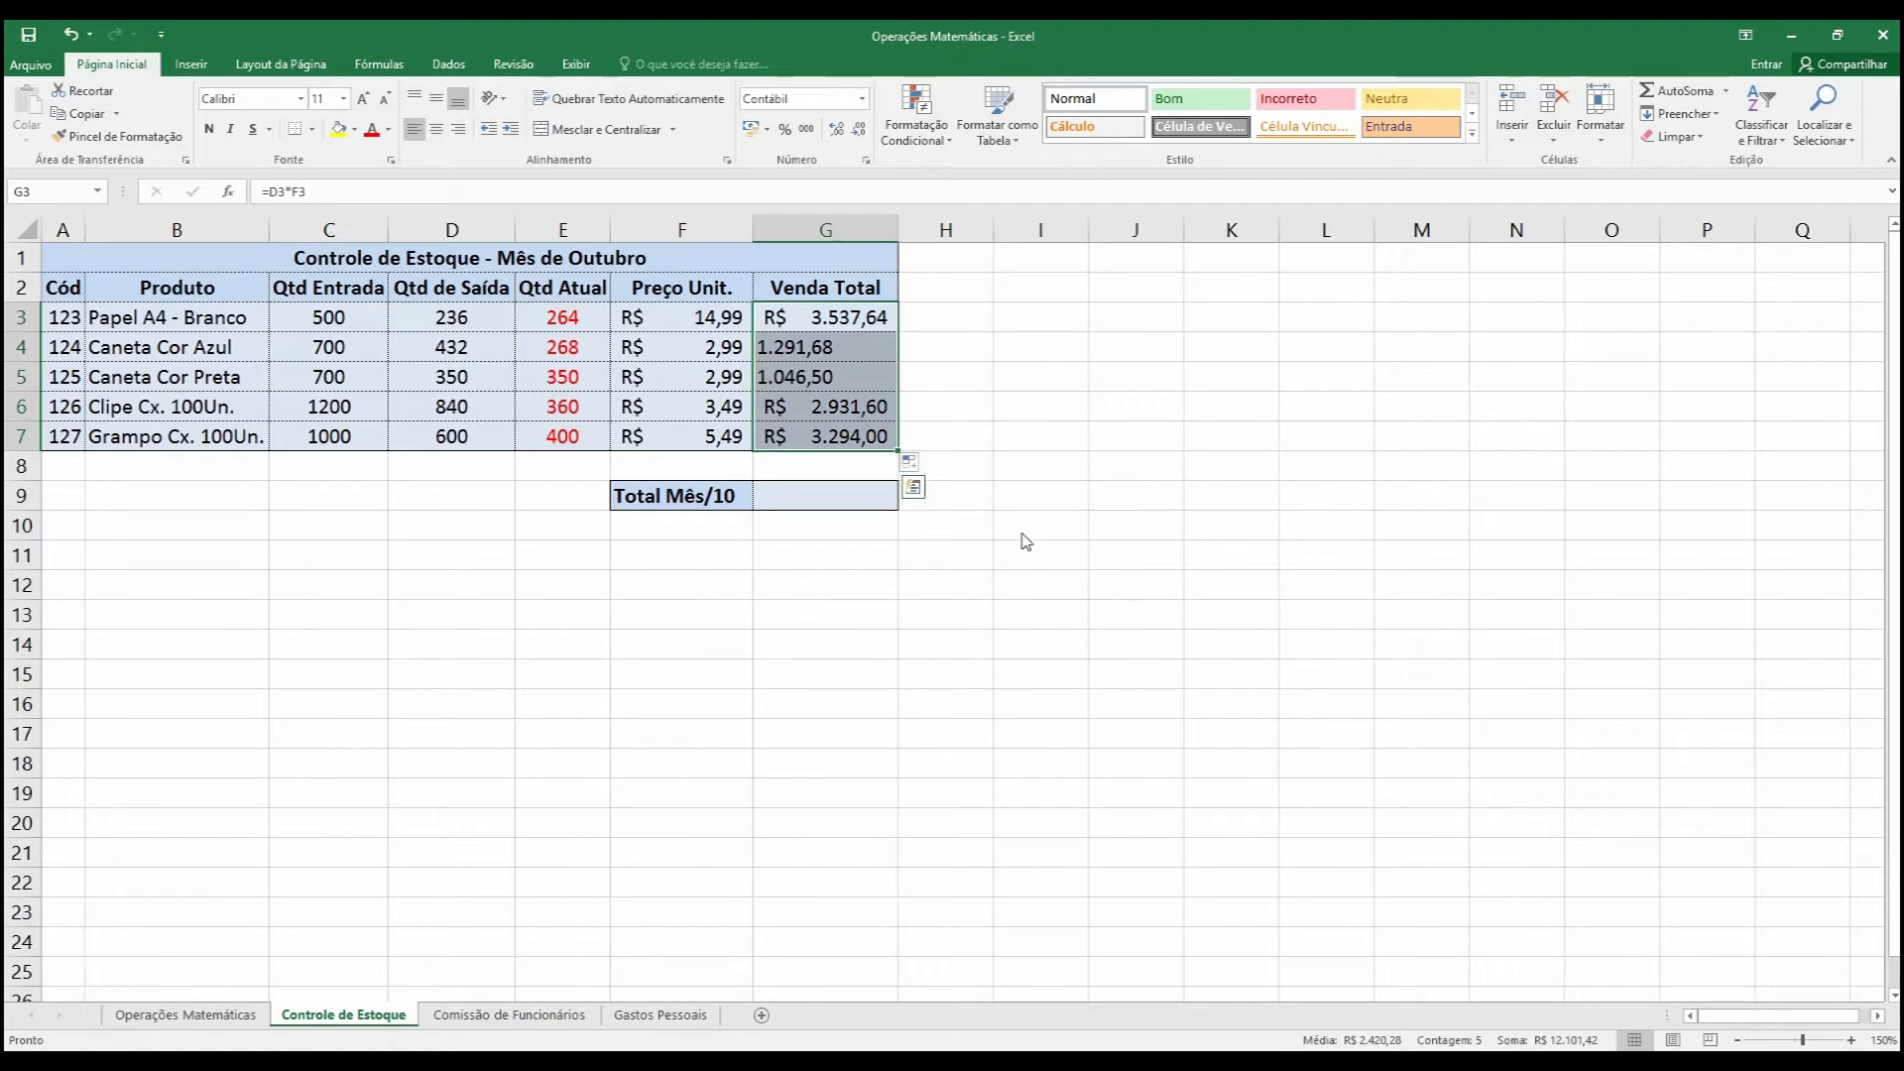
click(969, 442)
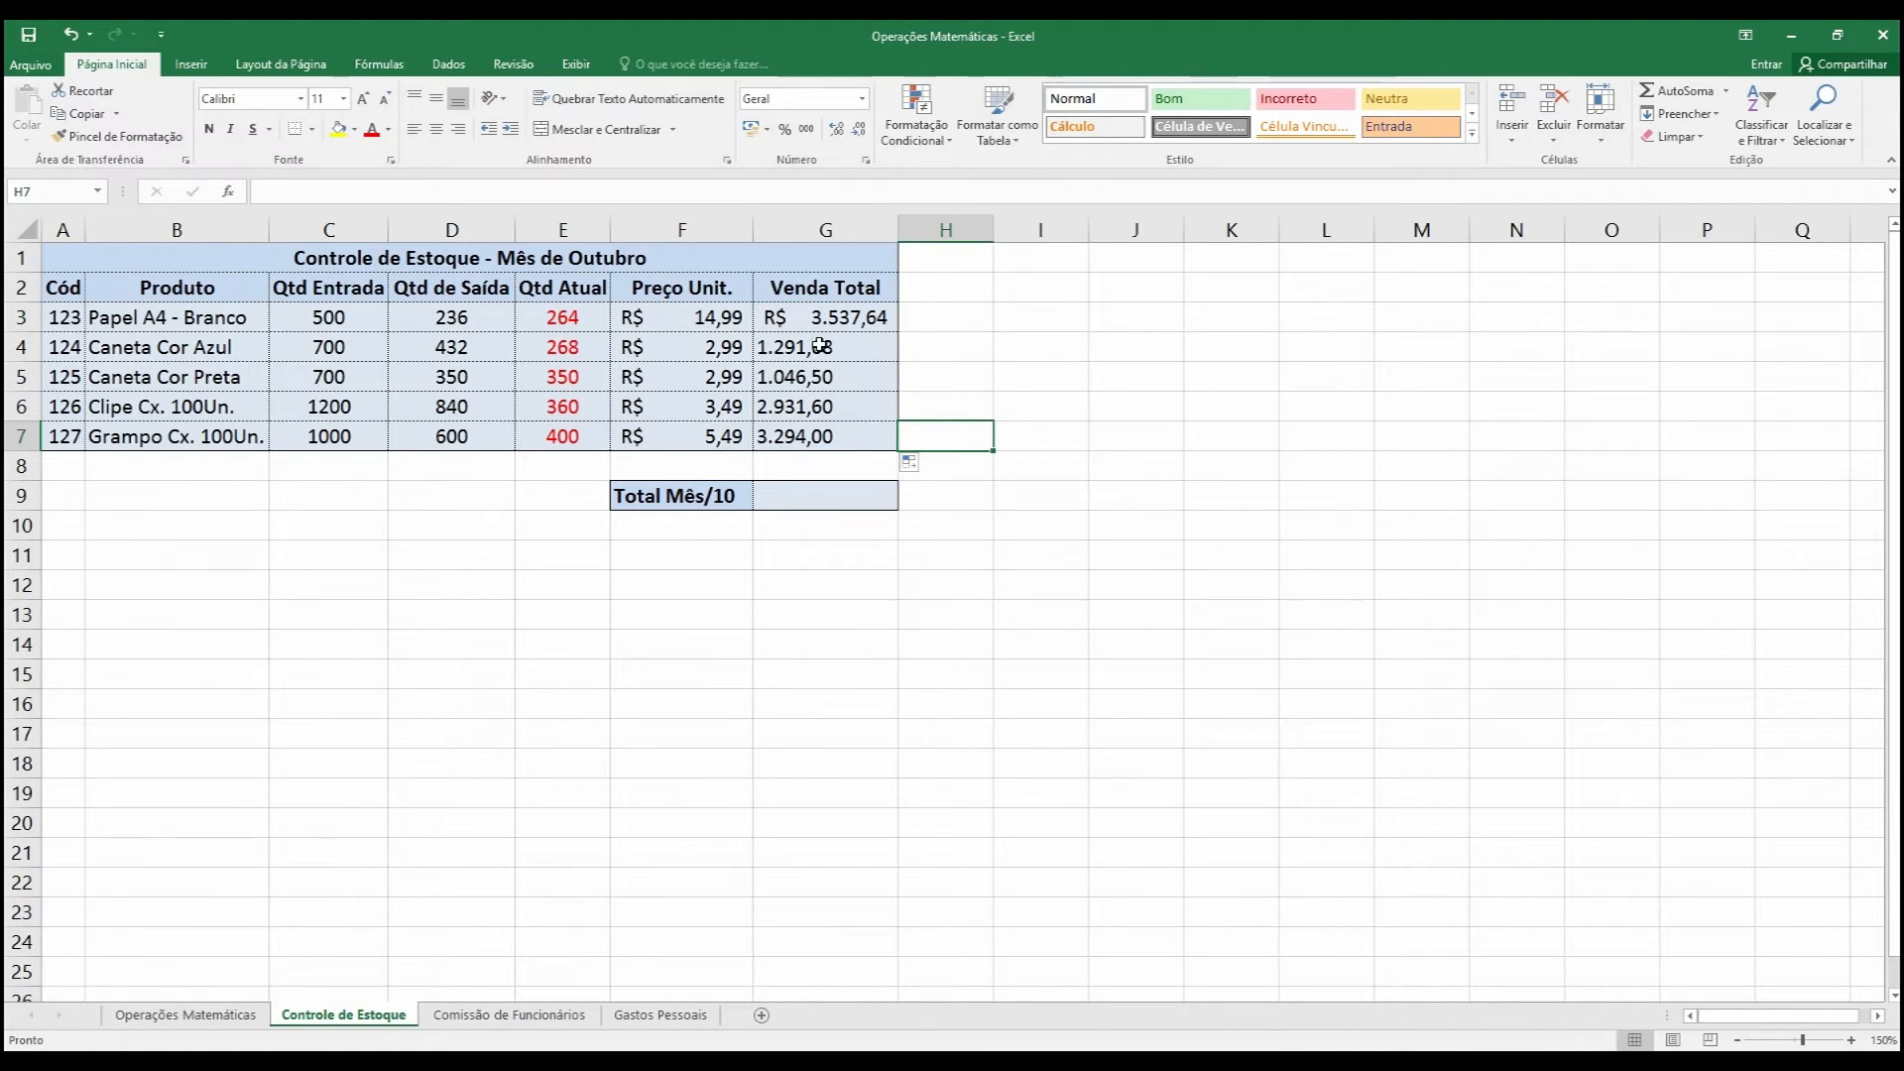
Apply the Contábil number format to the Venda Total cells G4:G7.
drag(811, 344, 815, 434)
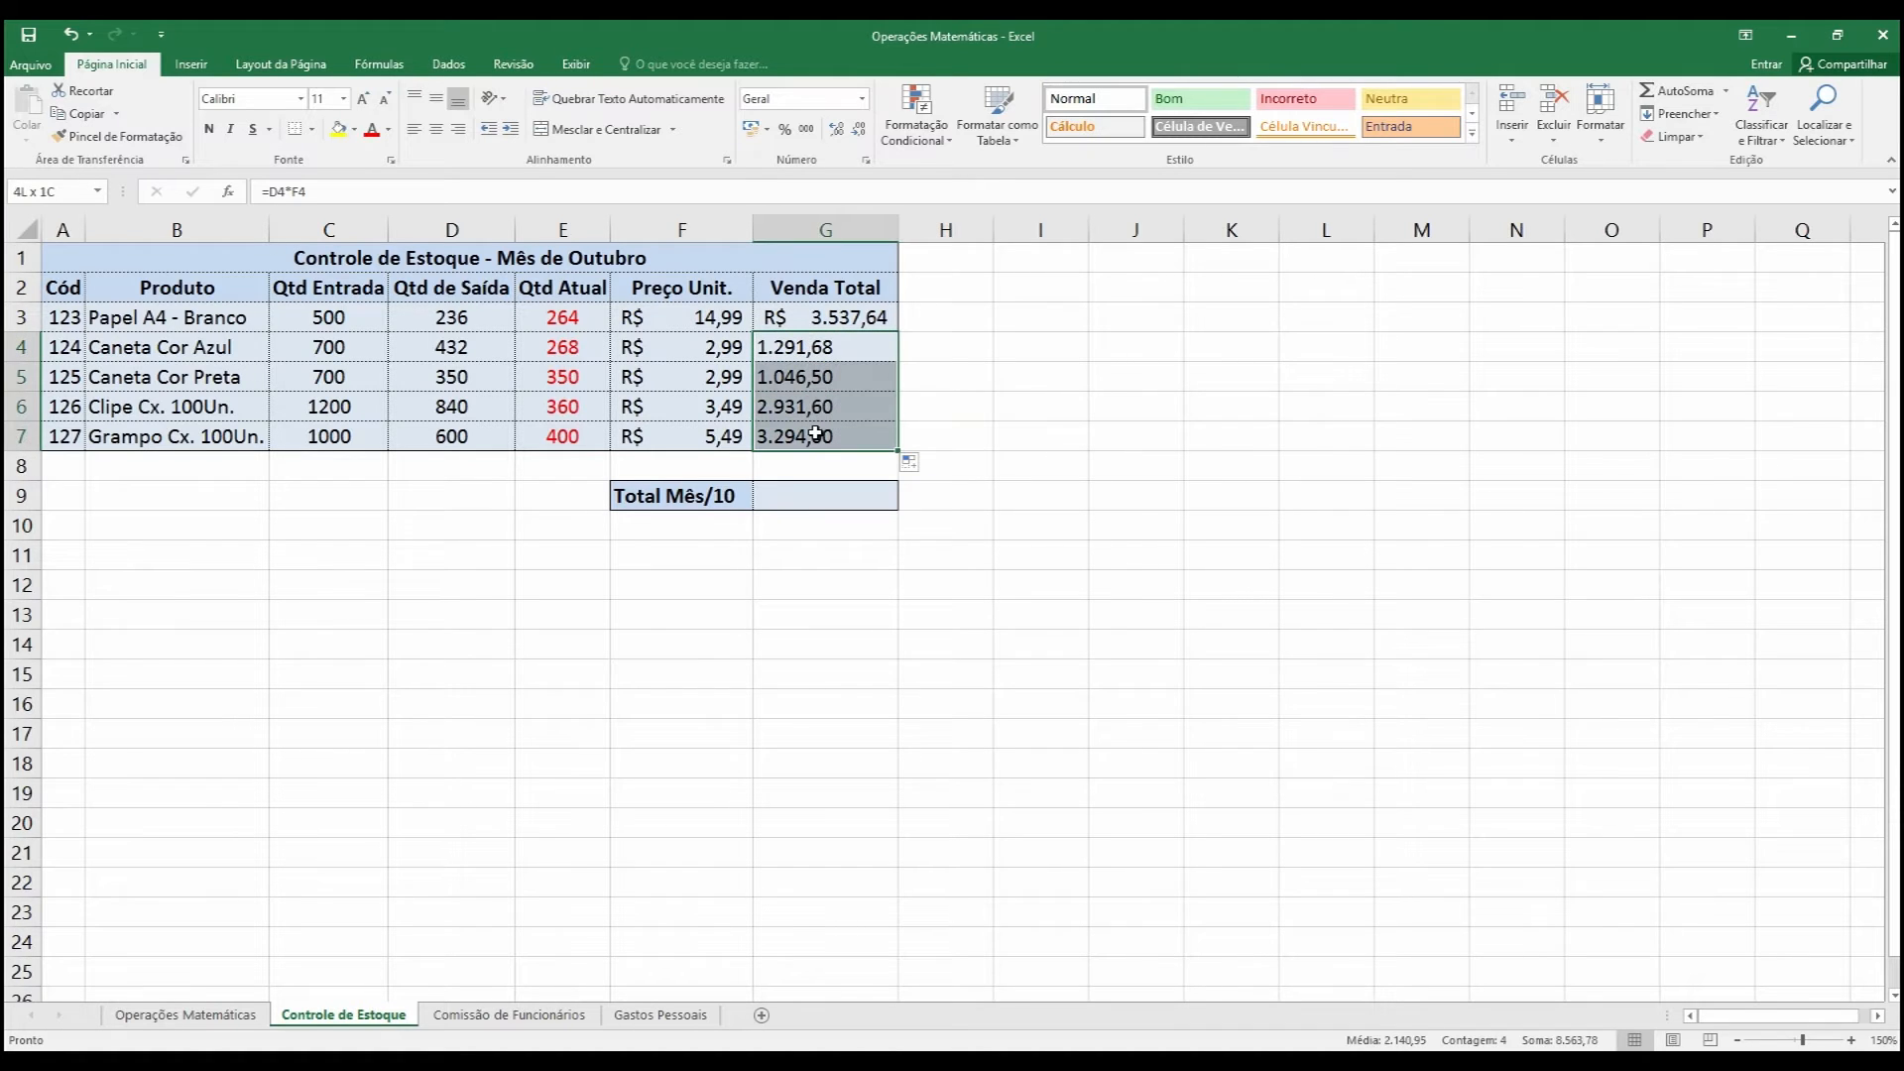
click(863, 100)
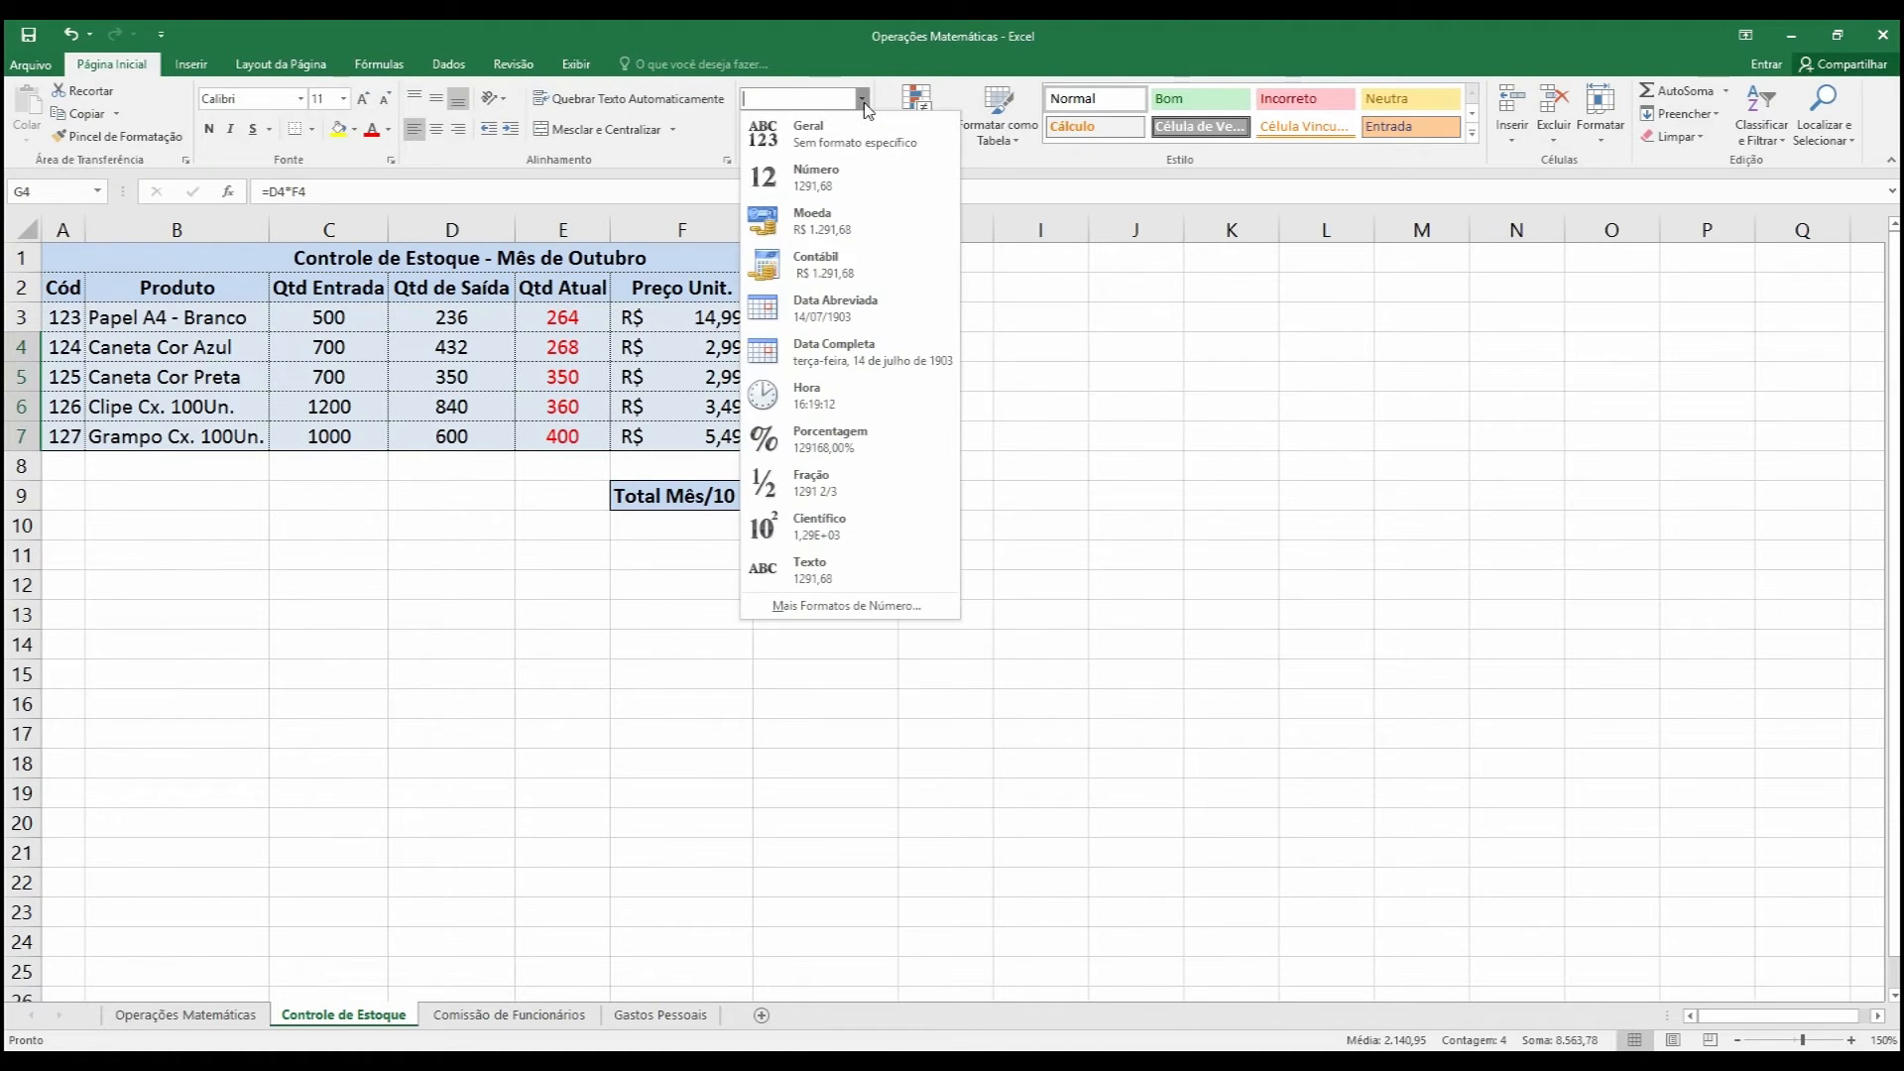
click(877, 274)
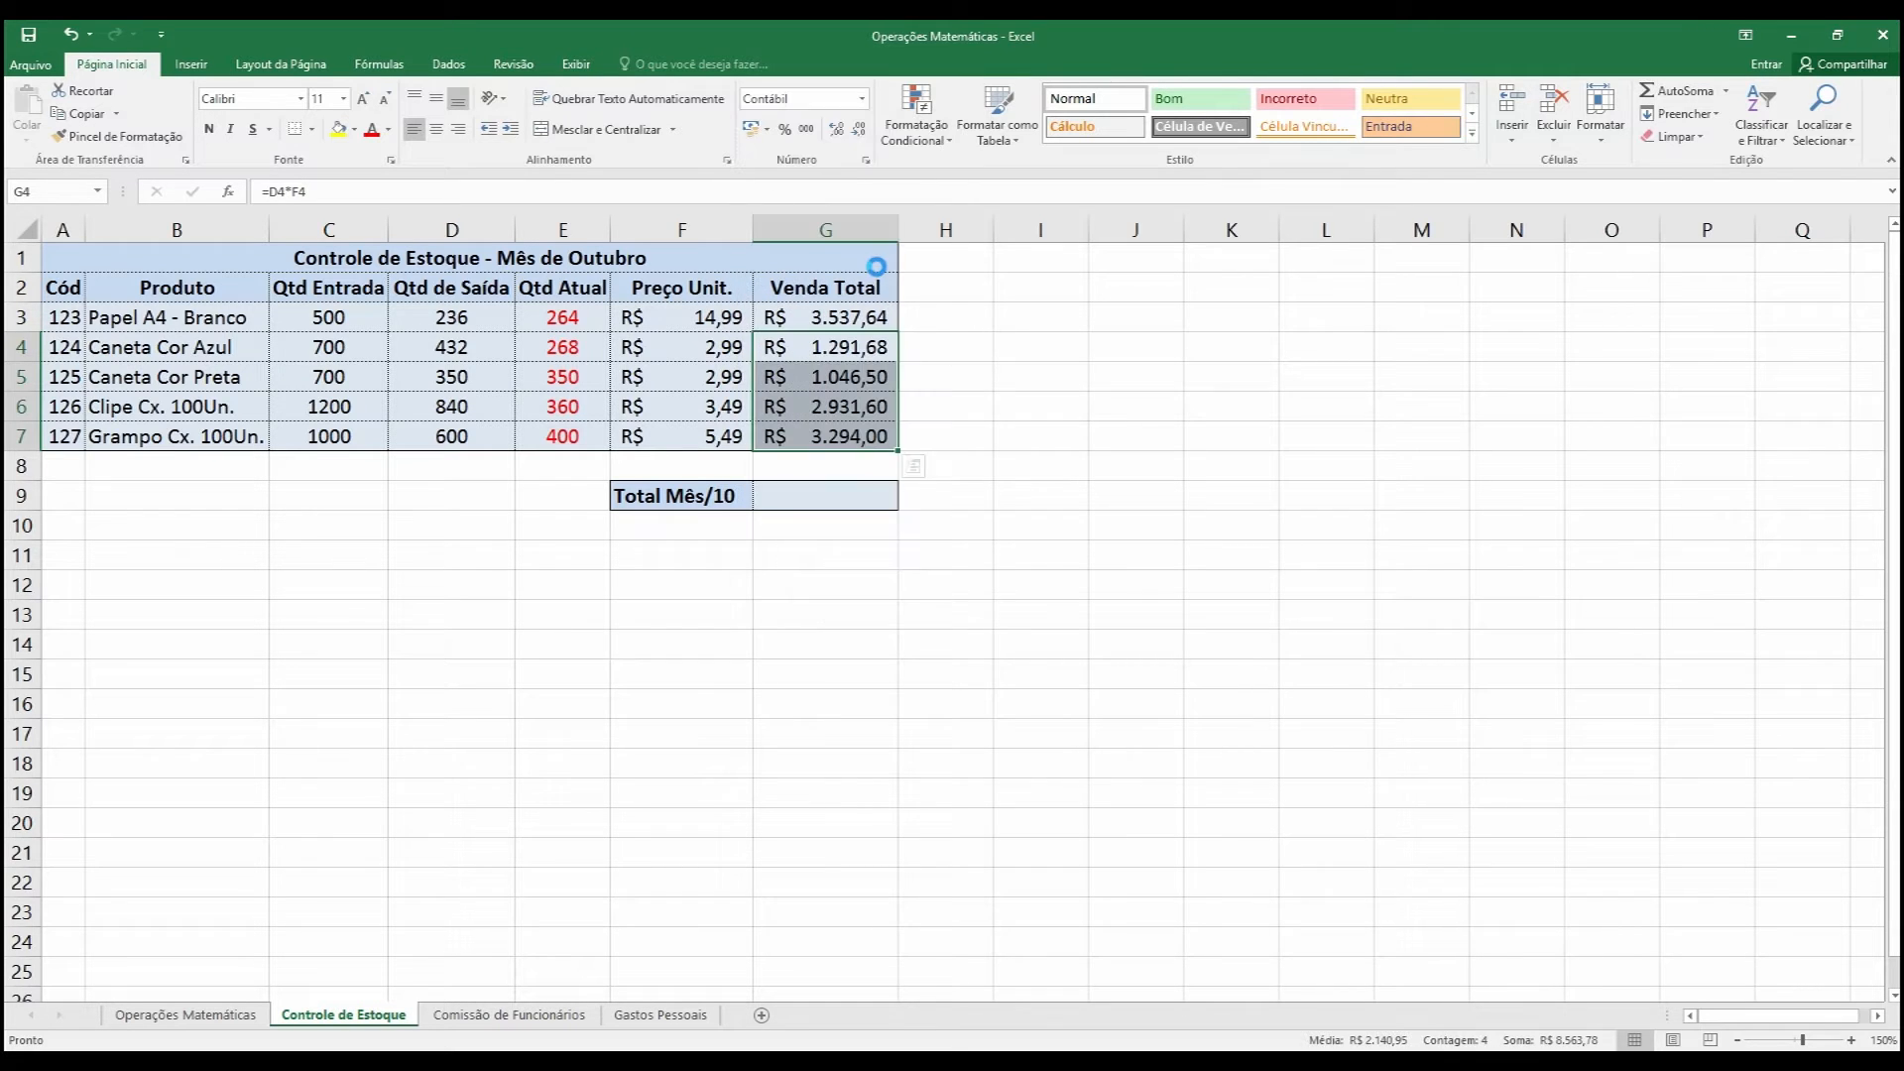
Calculate Total Mês/10 in G9 by adding the individual cells with the formula =G3+G4+G5+G6+G7.
click(819, 499)
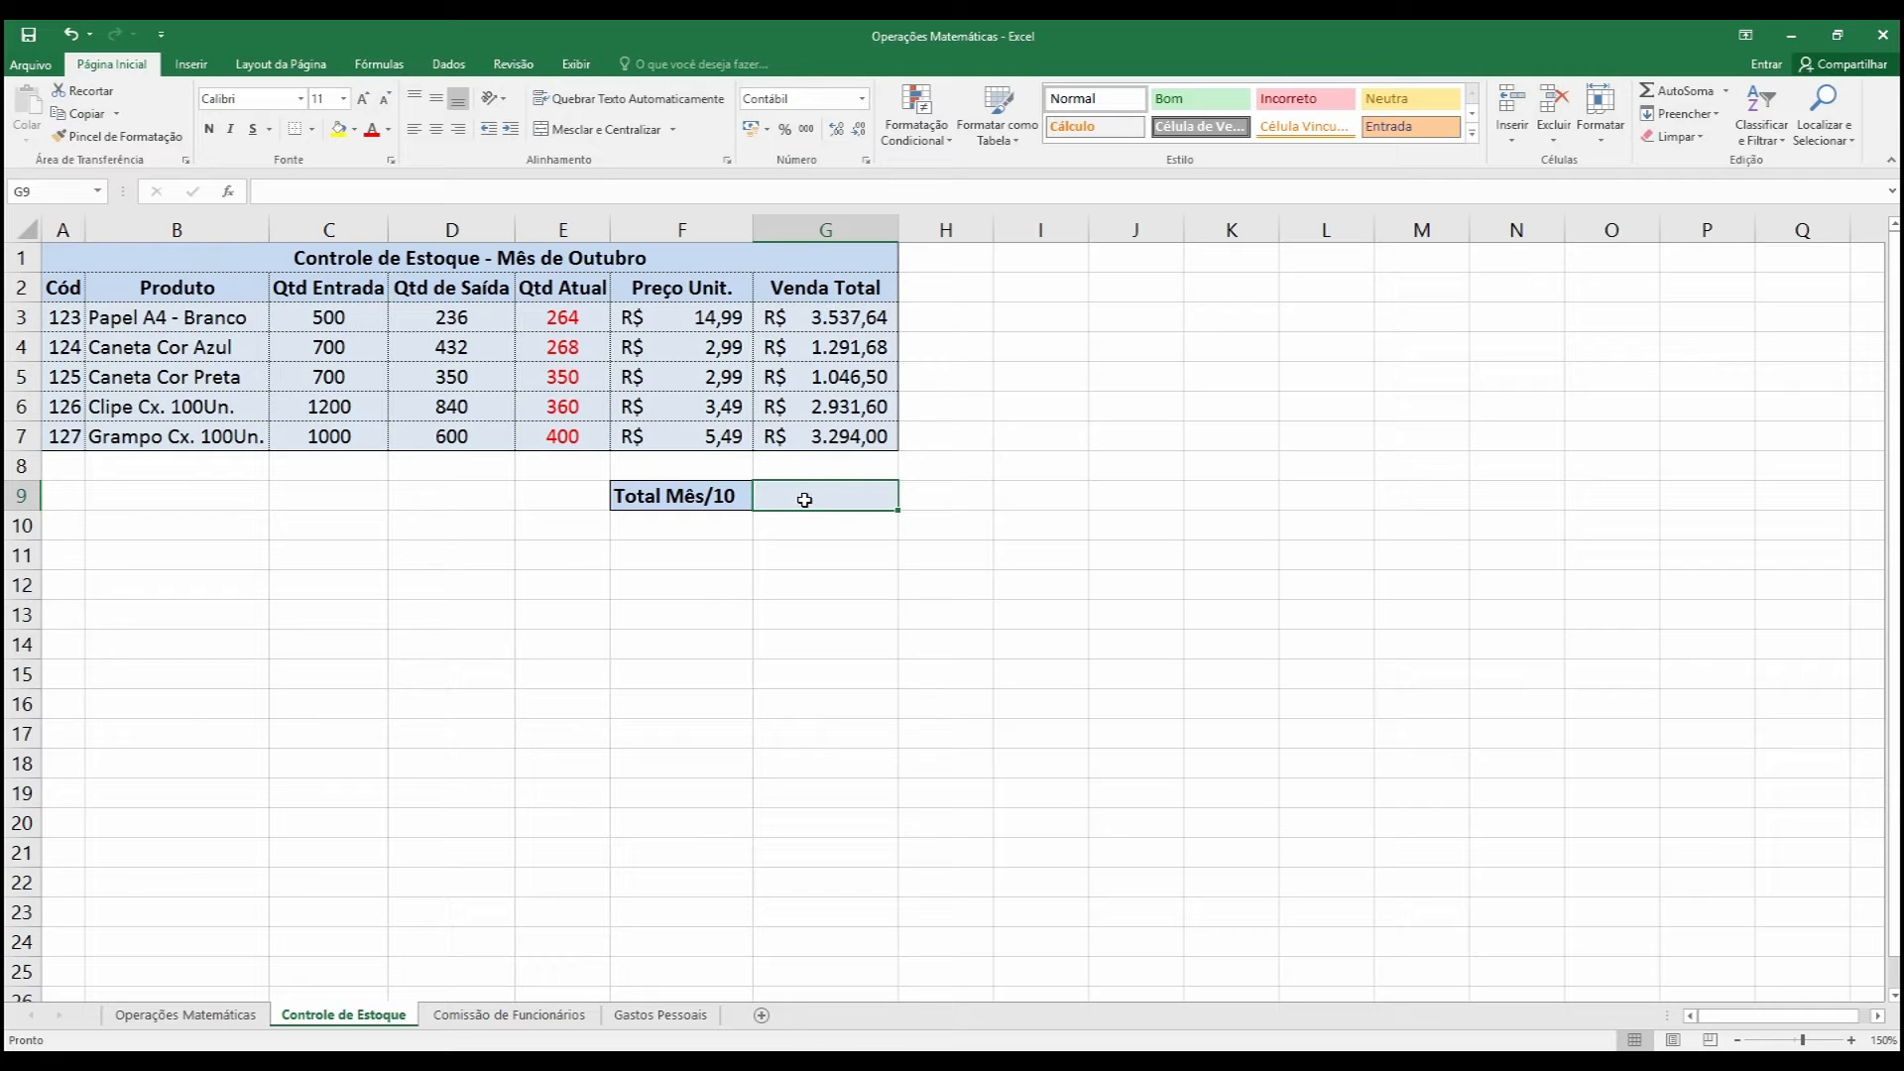
text(=)
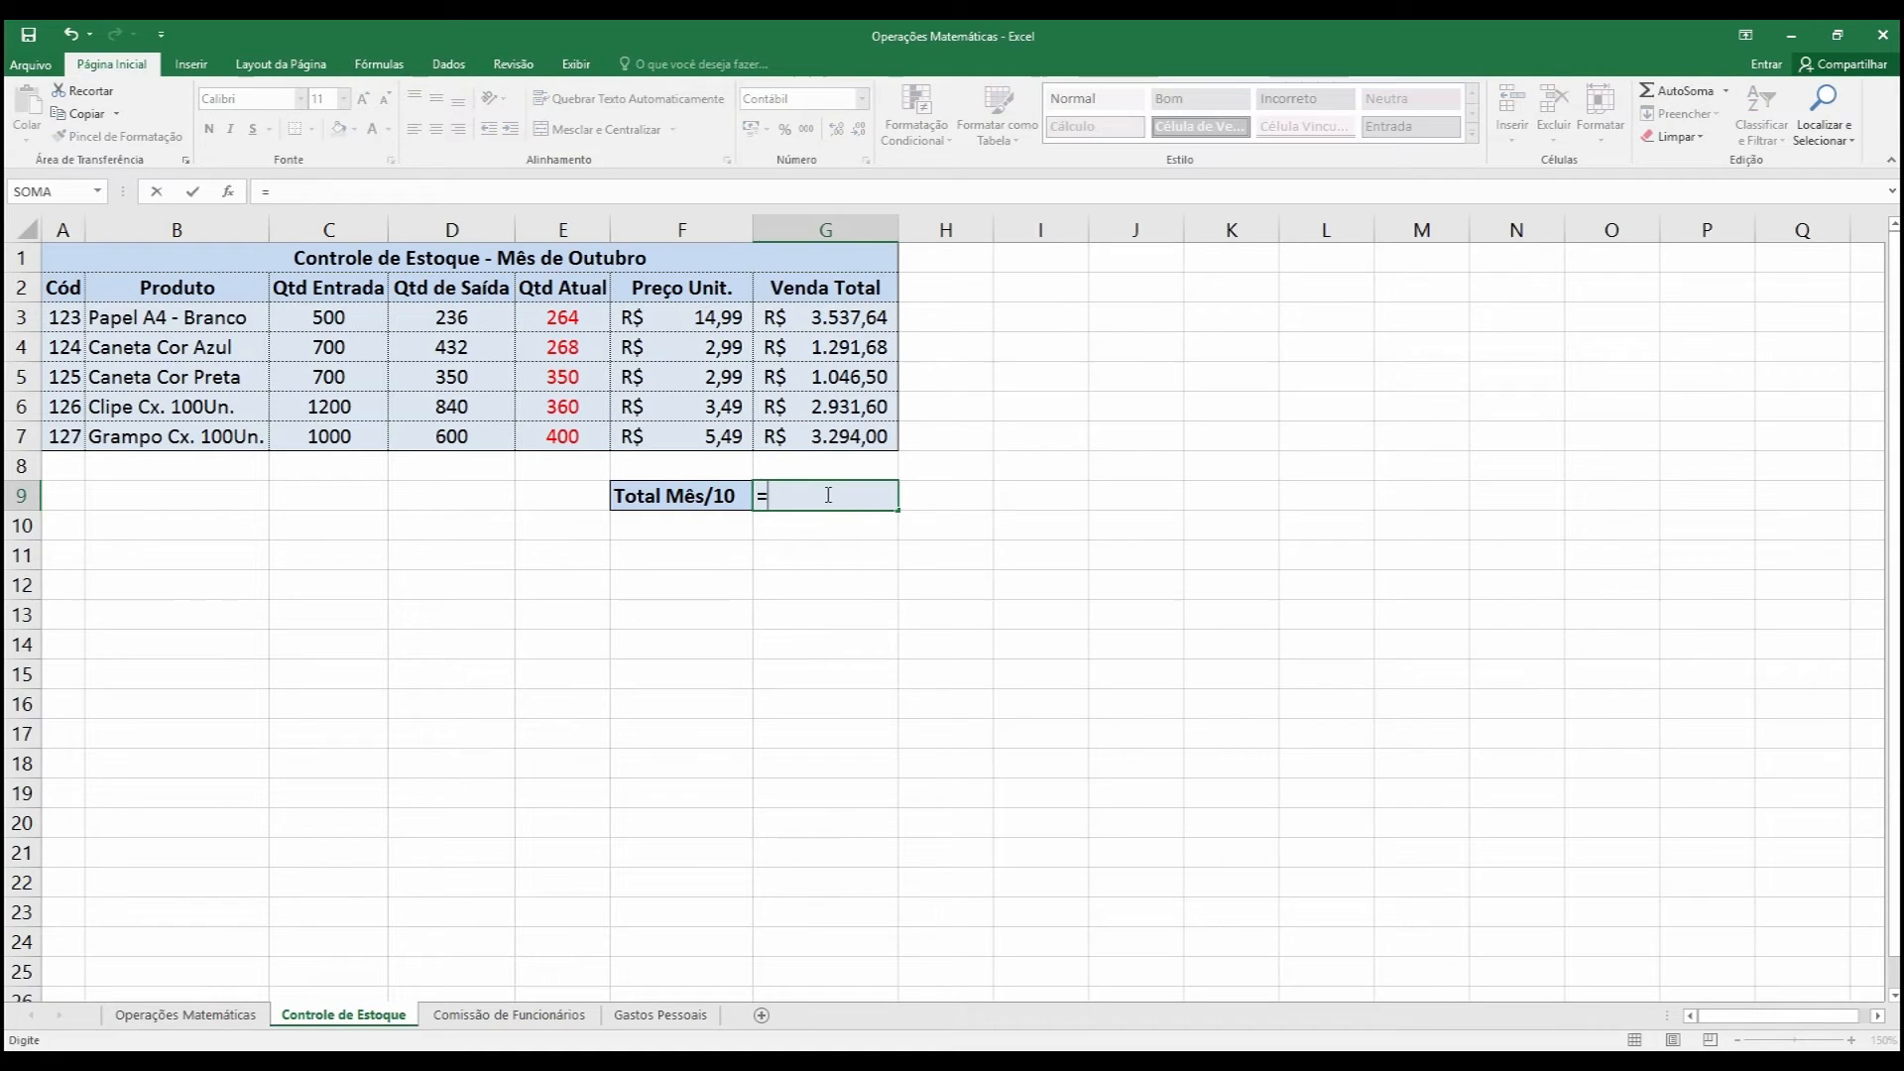
click(868, 311)
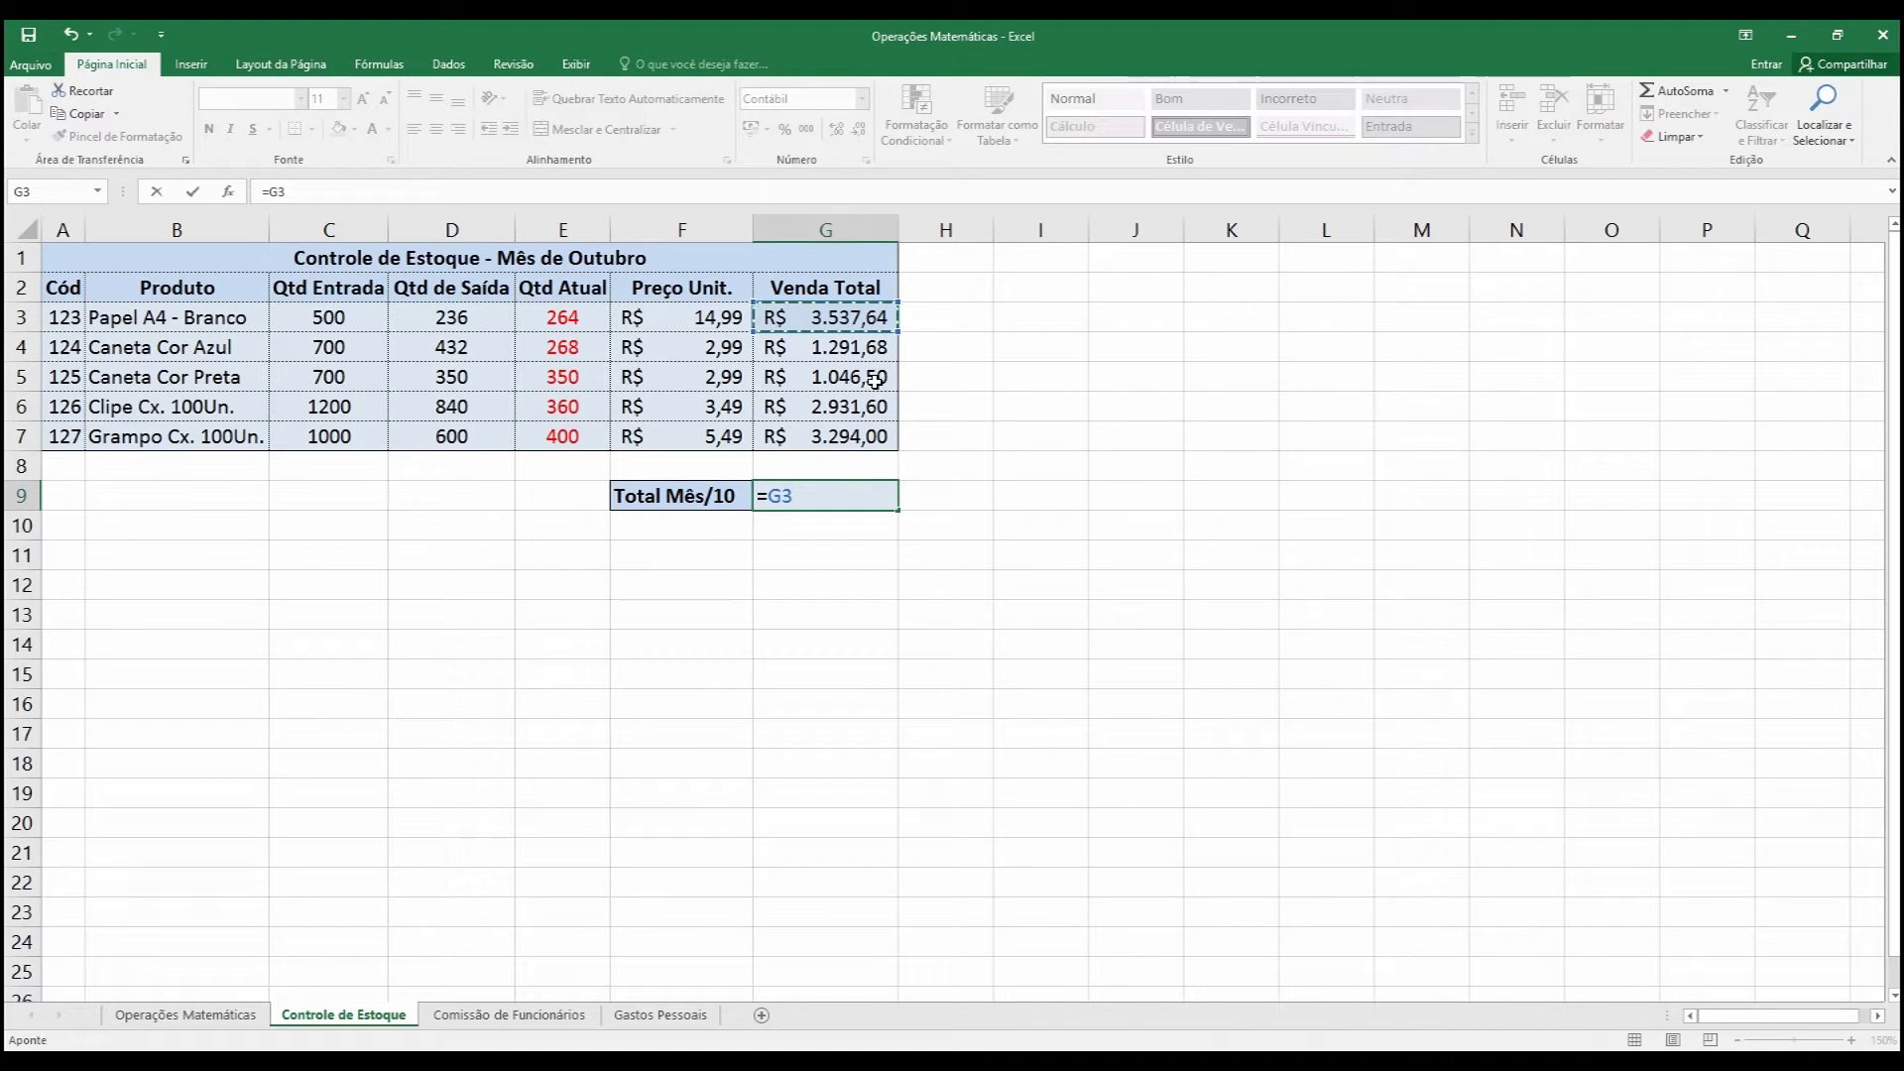
text(+)
click(843, 347)
text(+)
click(831, 381)
text(+)
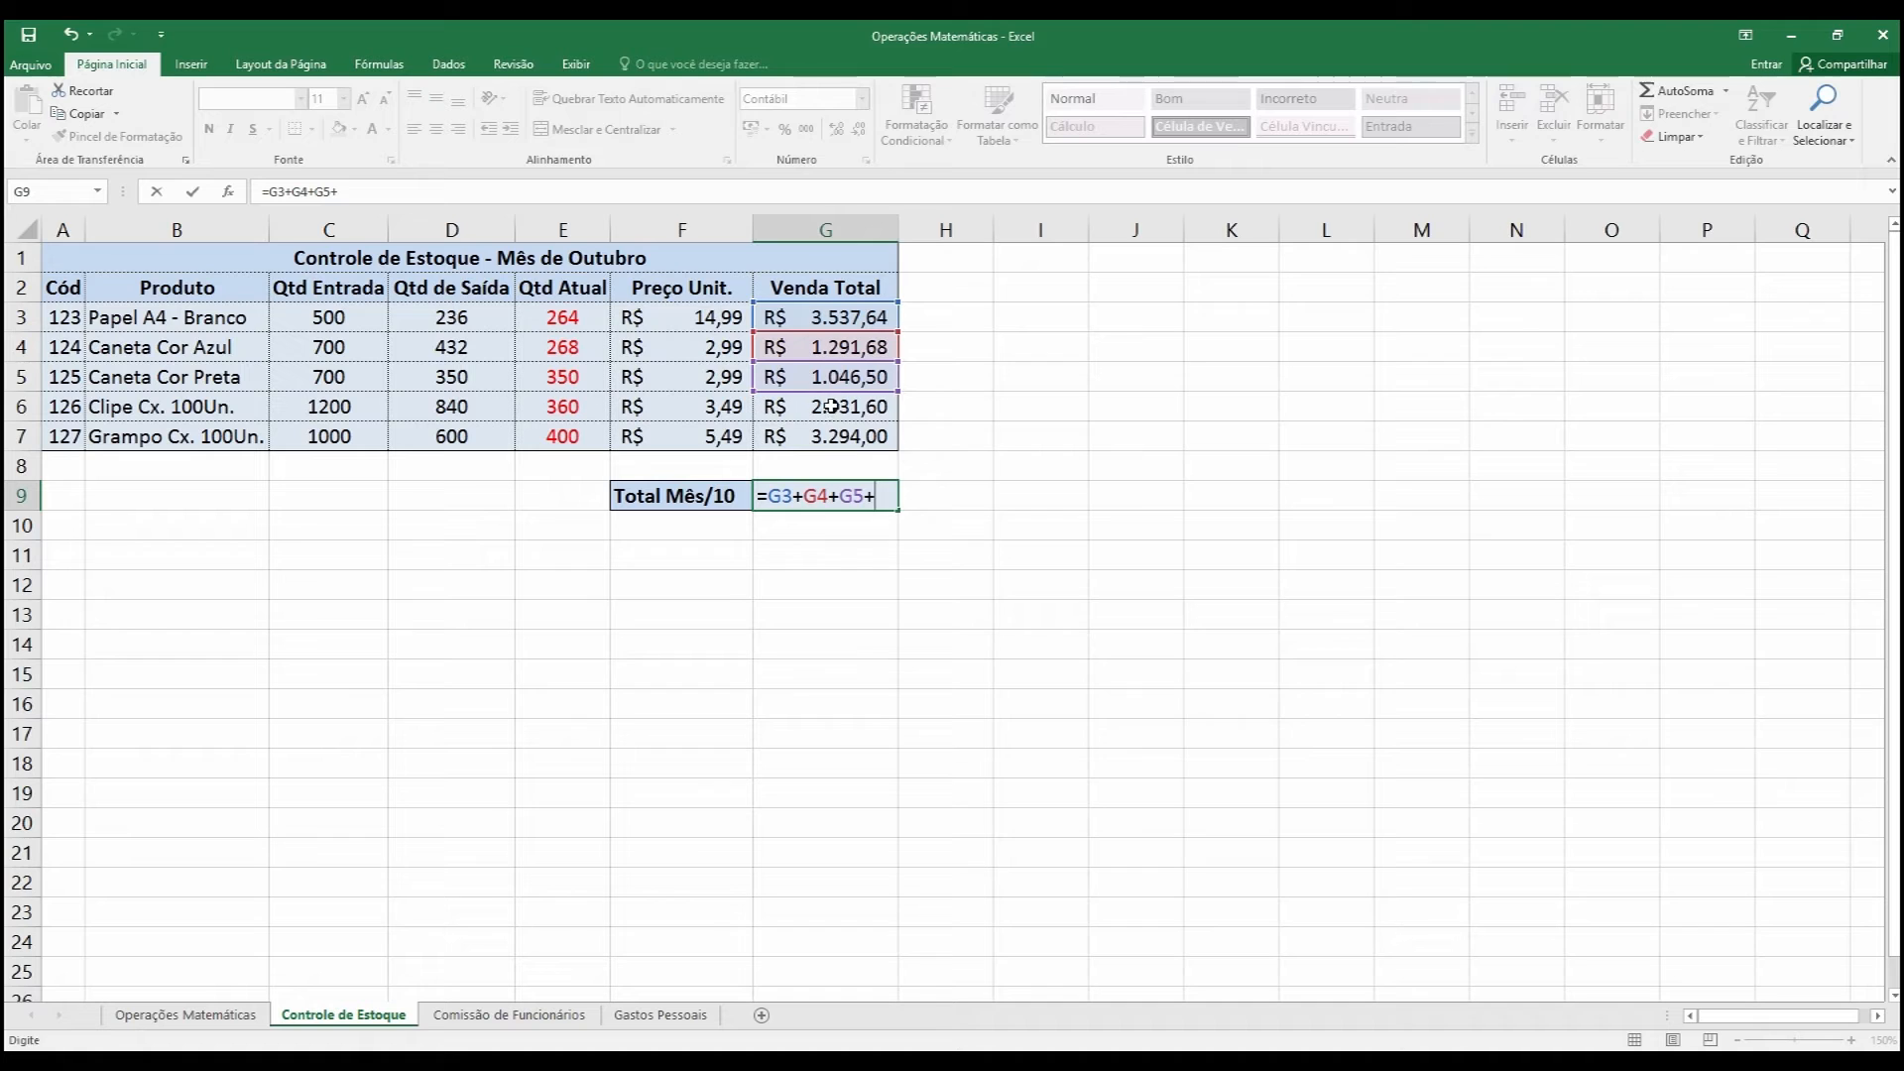
click(831, 408)
text(+)
click(816, 436)
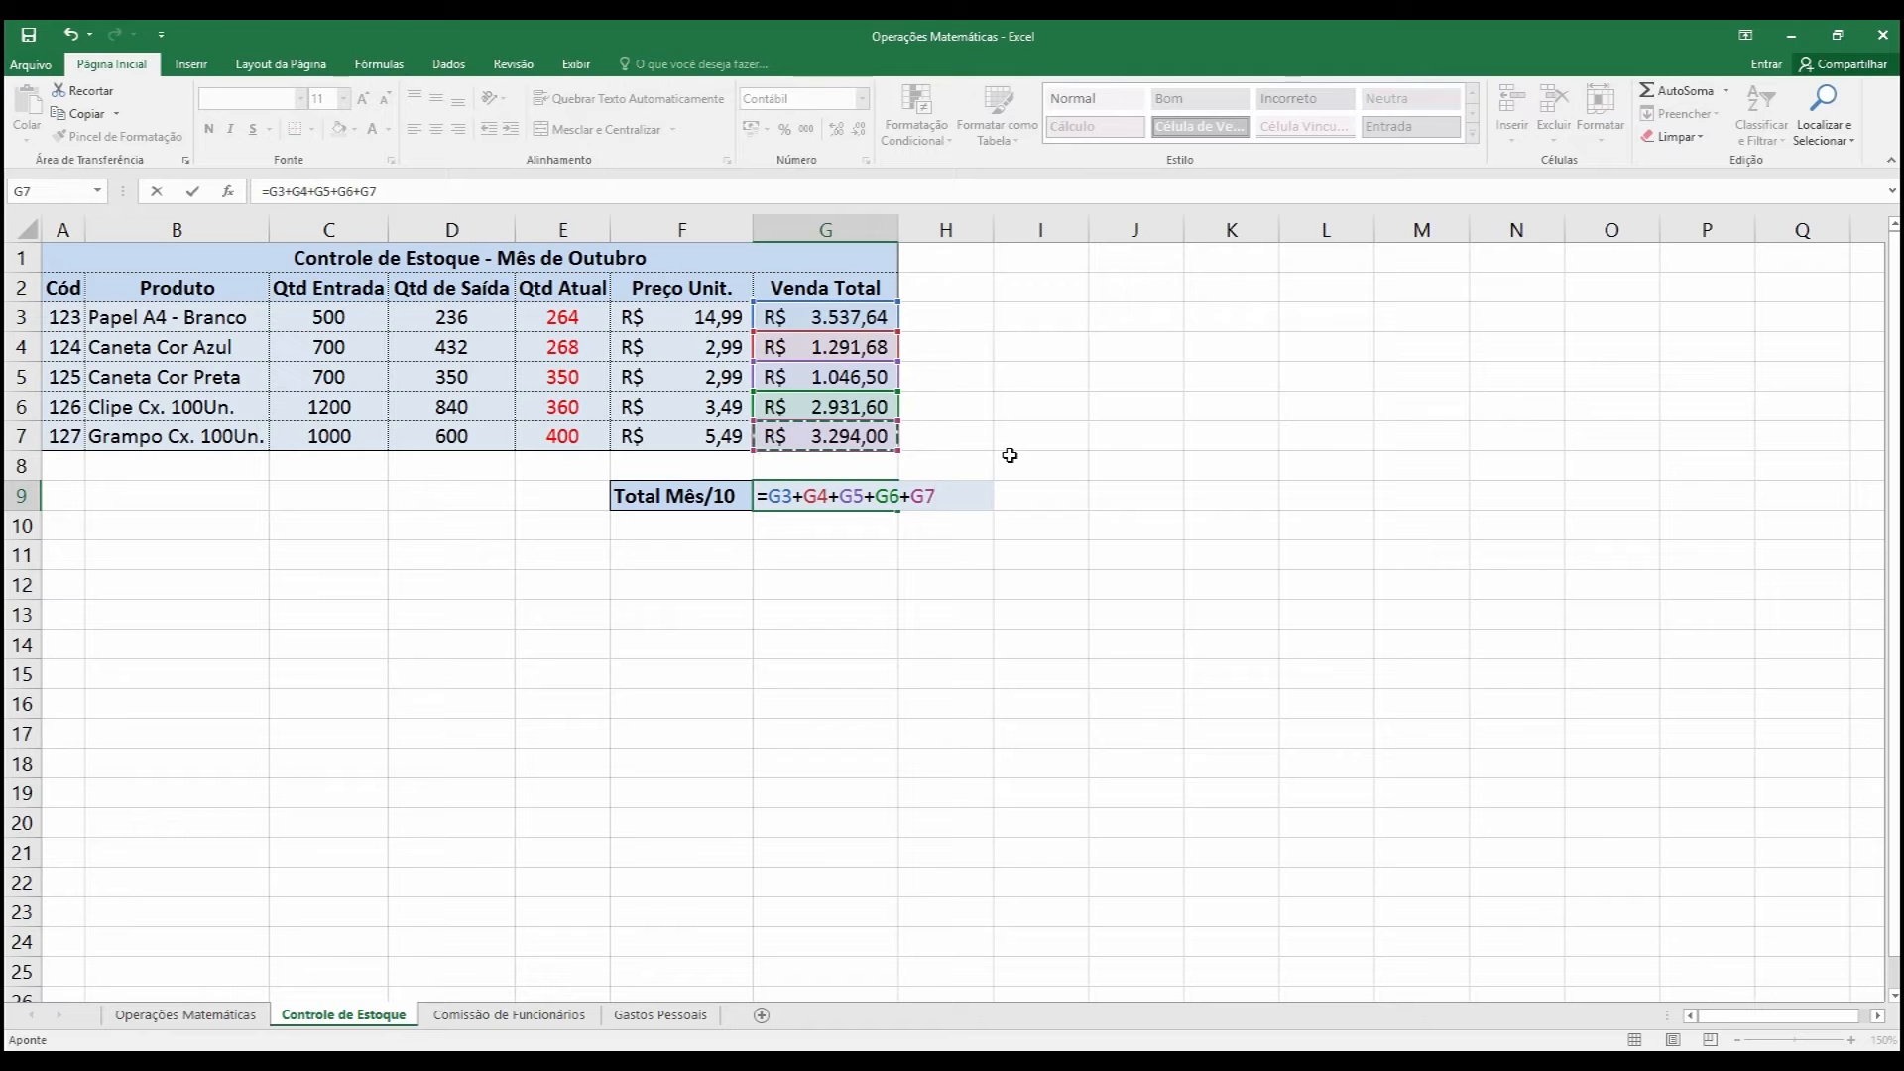
key(Return)
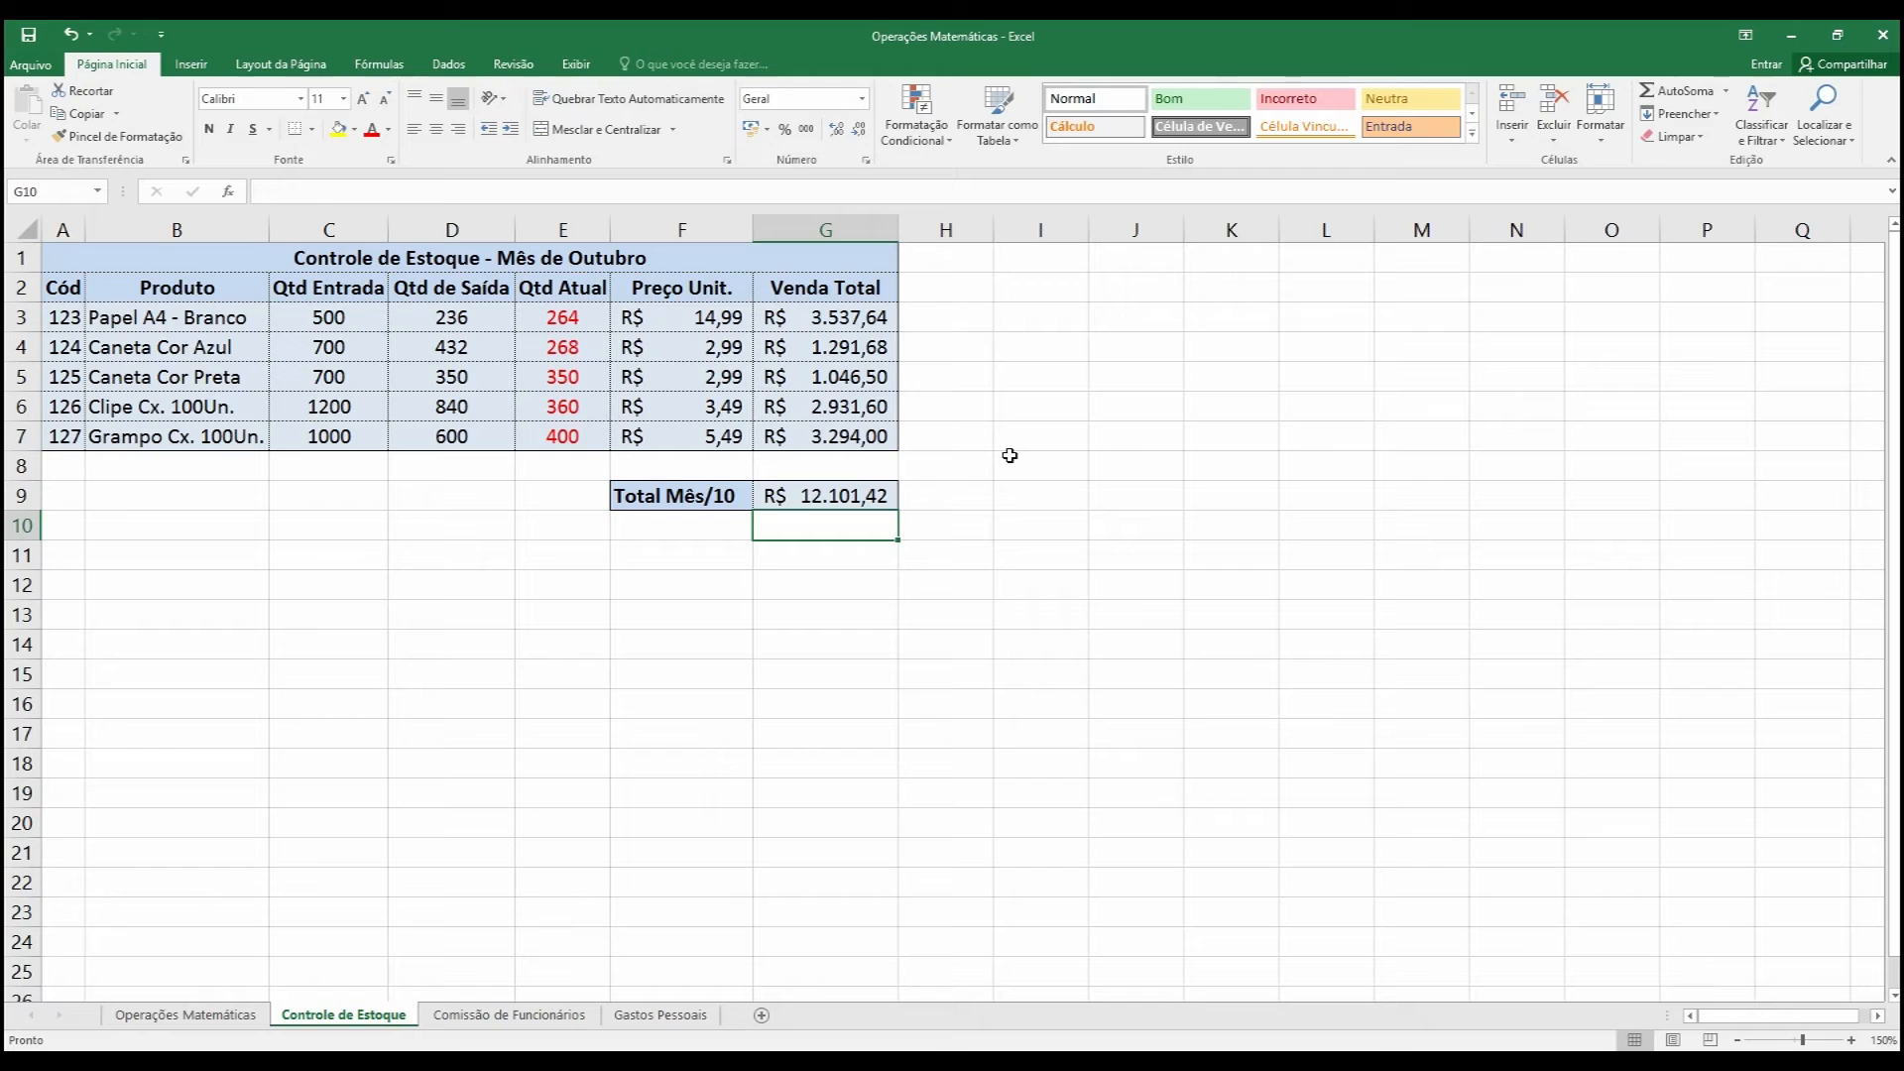
Clear the Total Mês/10 formula in G9 and start a new one with the SOMA function suggested for =SO.
key(Up)
key(Delete)
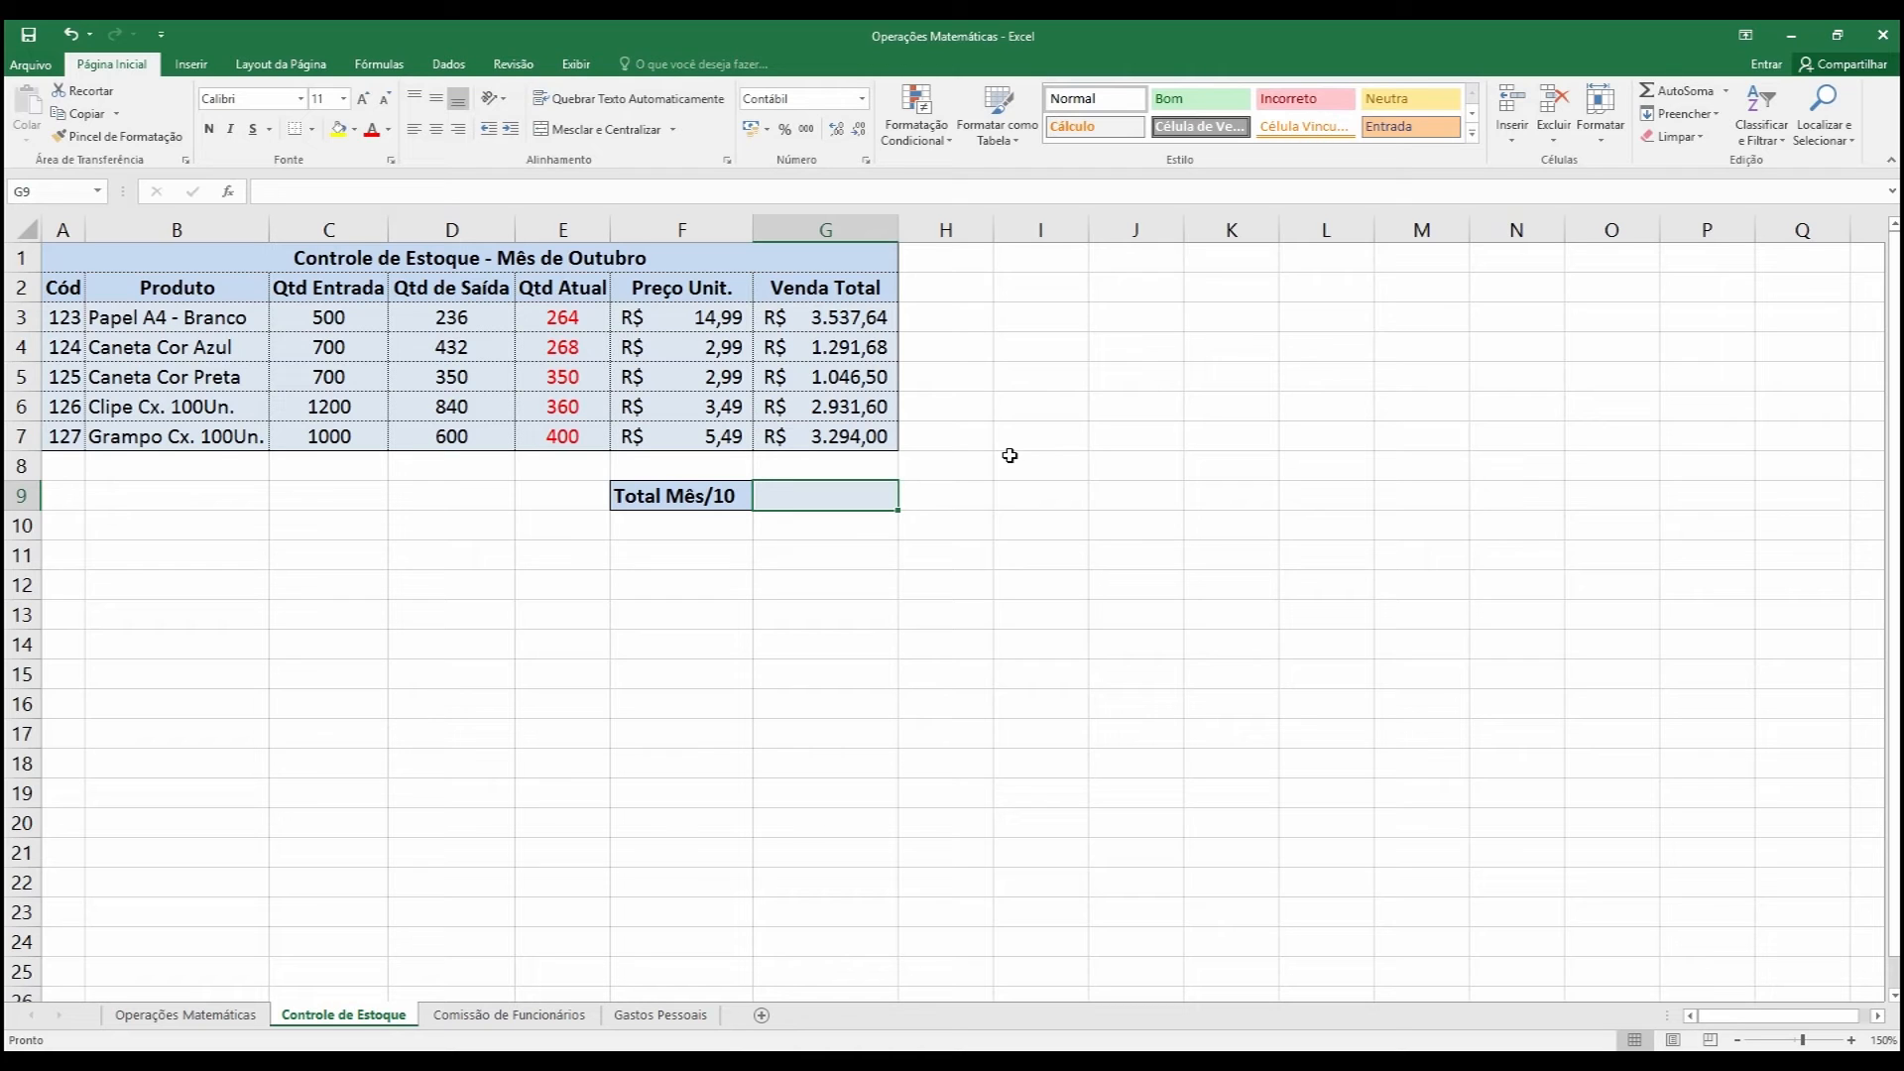
text(=)
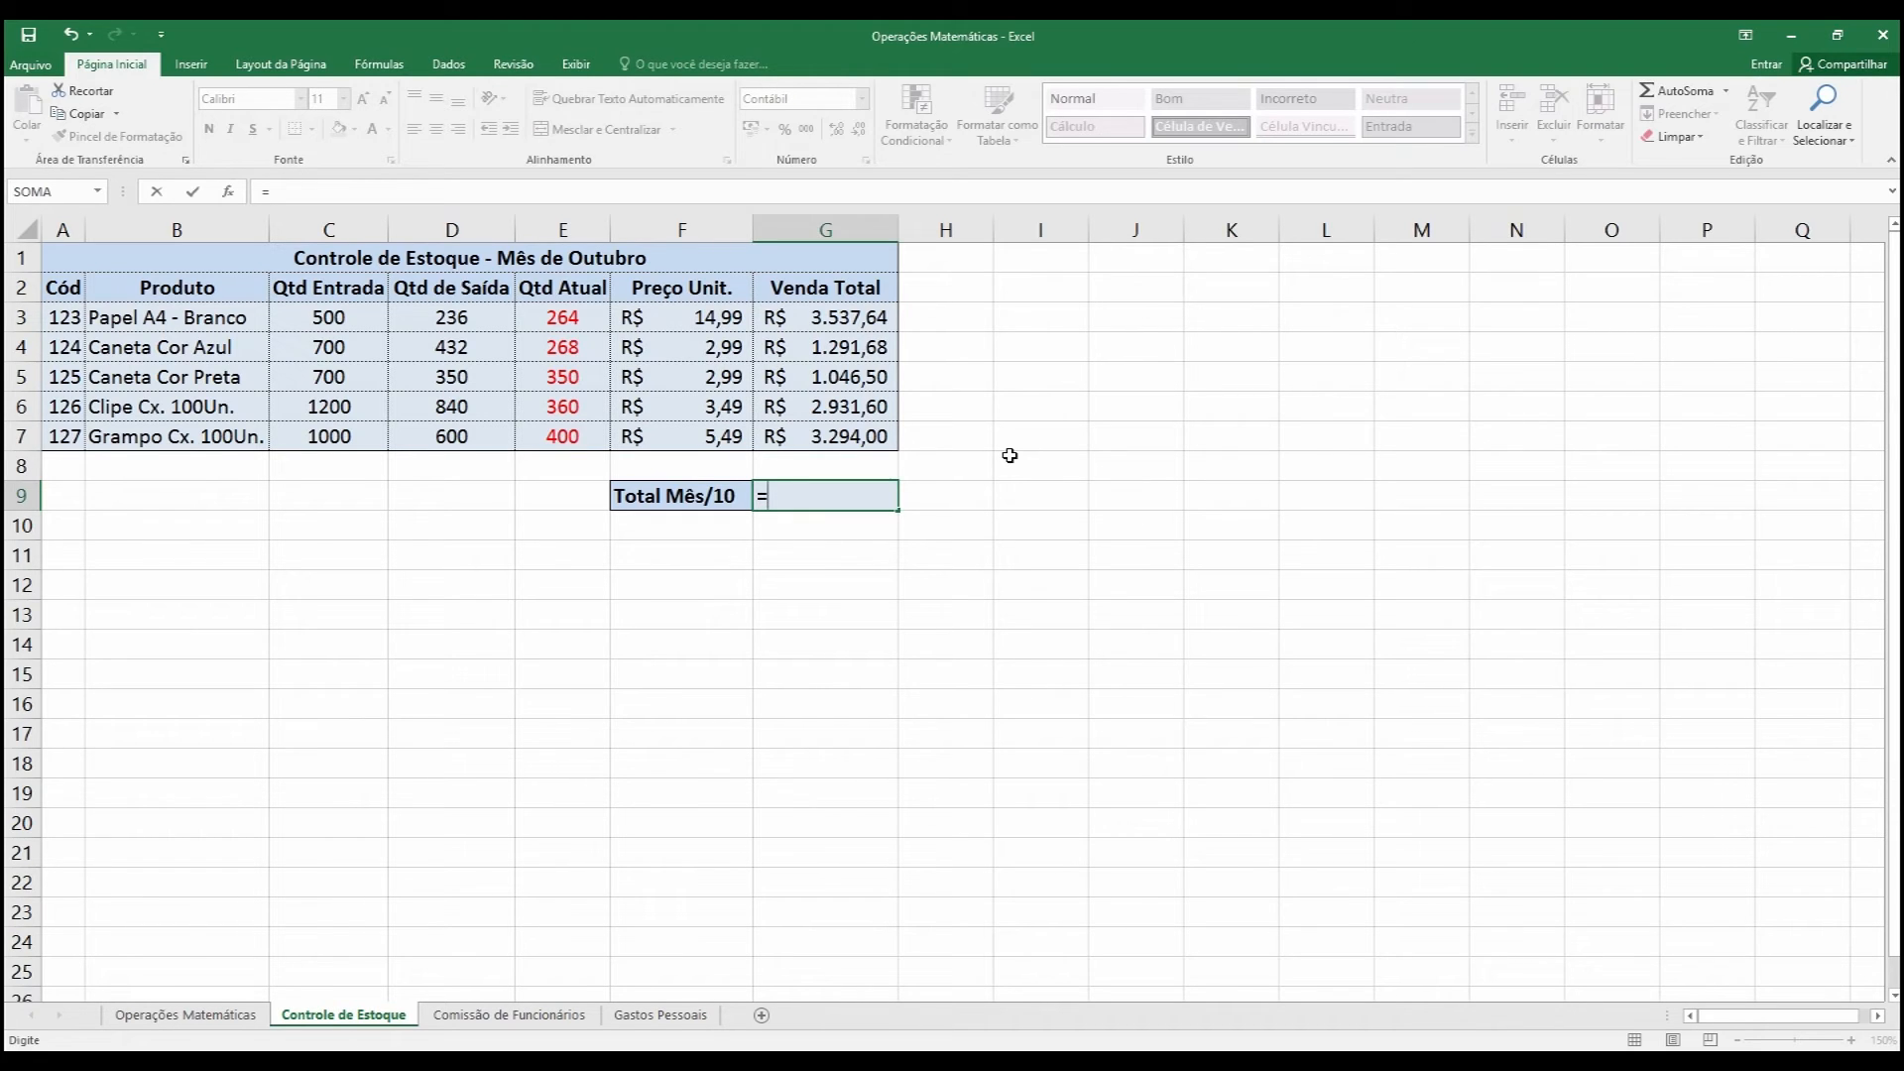
text(S)
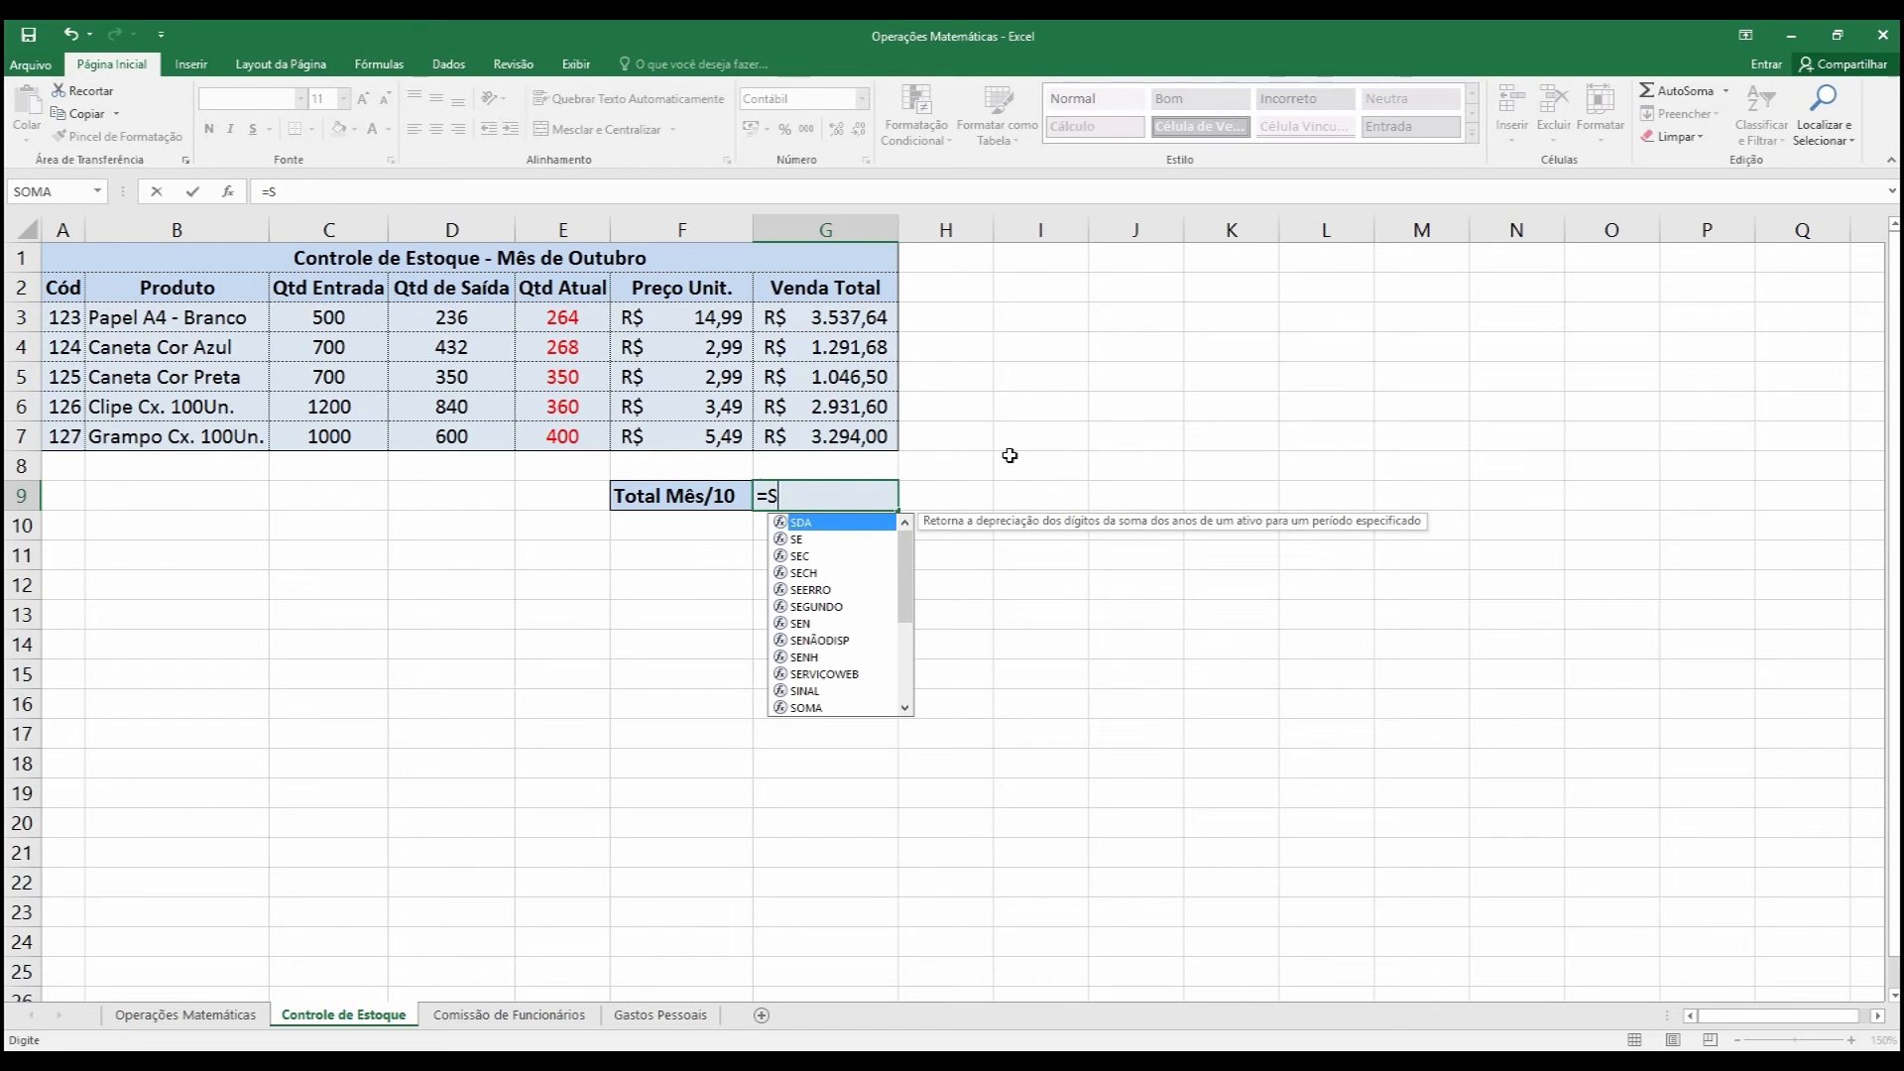
text(O)
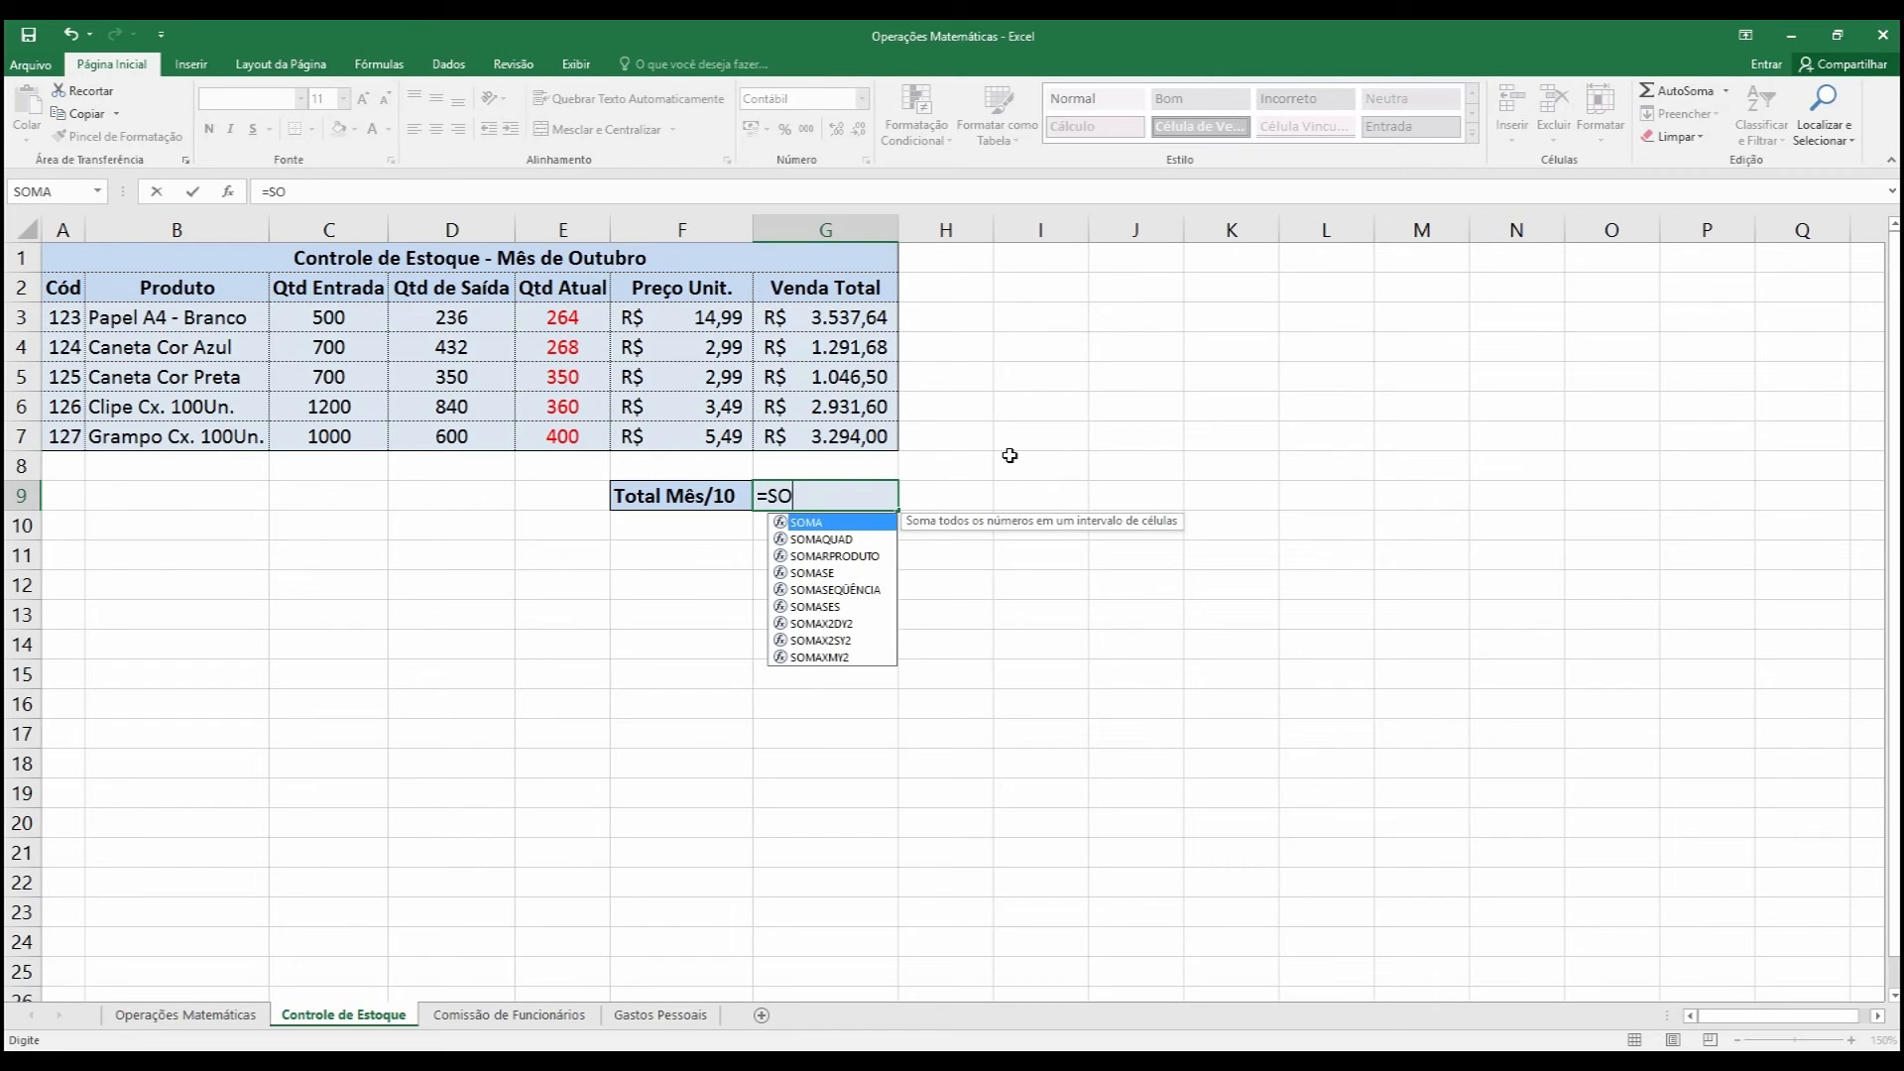
double_click(812, 523)
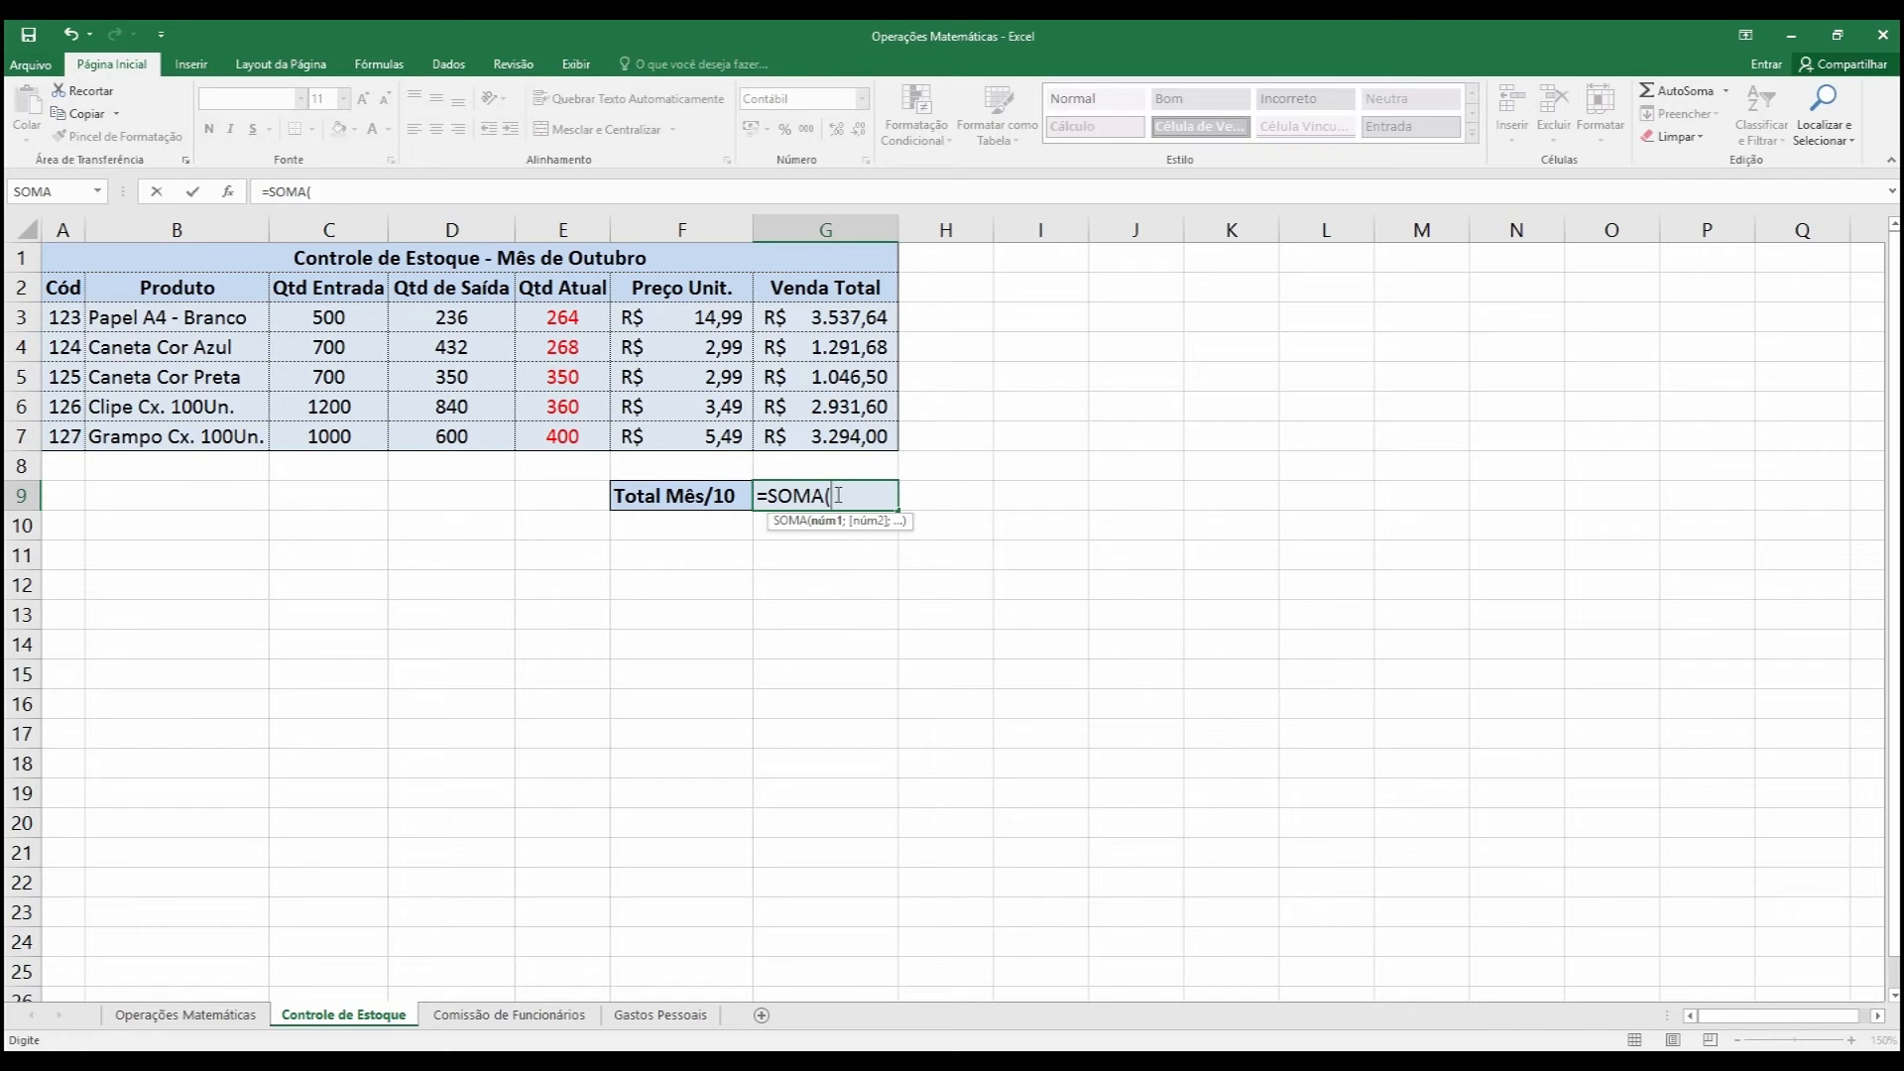
Erase the function in G9 back to =S and write it out in full as =SOMA(.
key(BackSpace)
key(BackSpace)
key(BackSpace)
key(BackSpace)
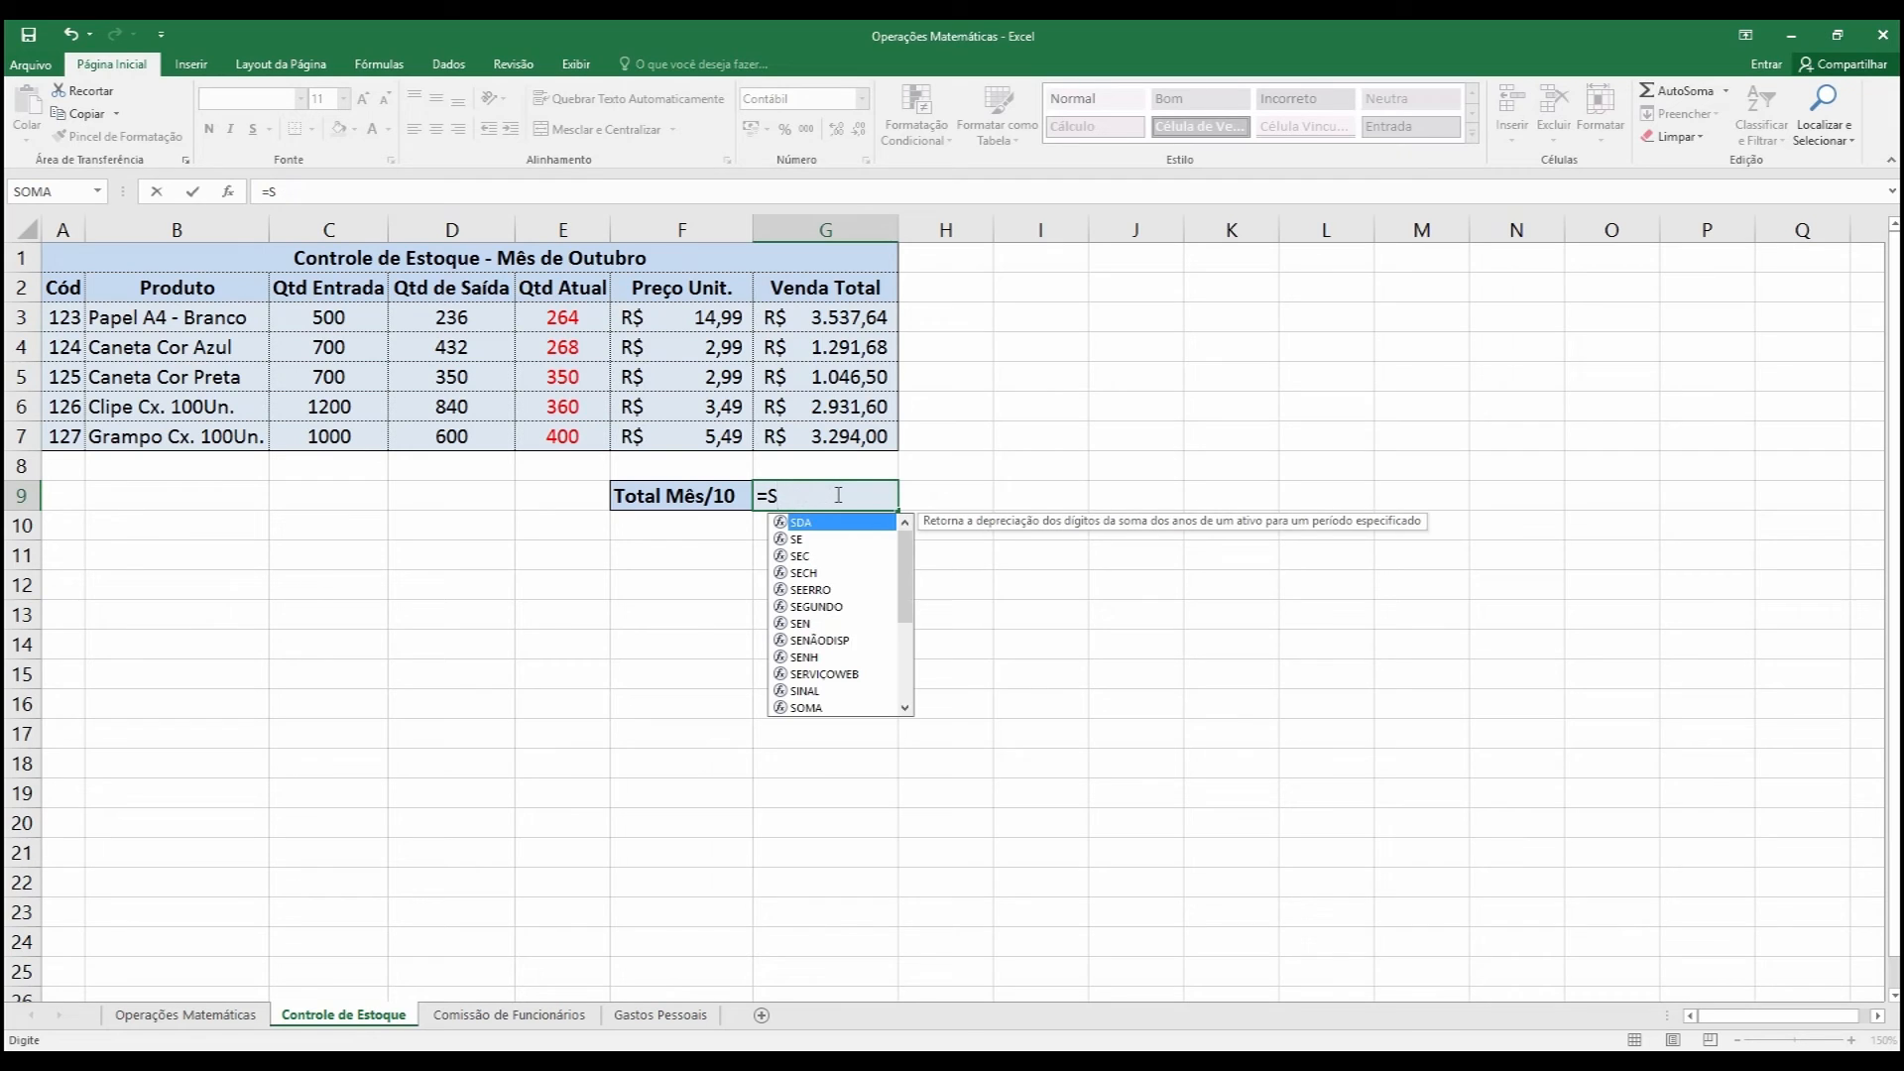
text(OMA)
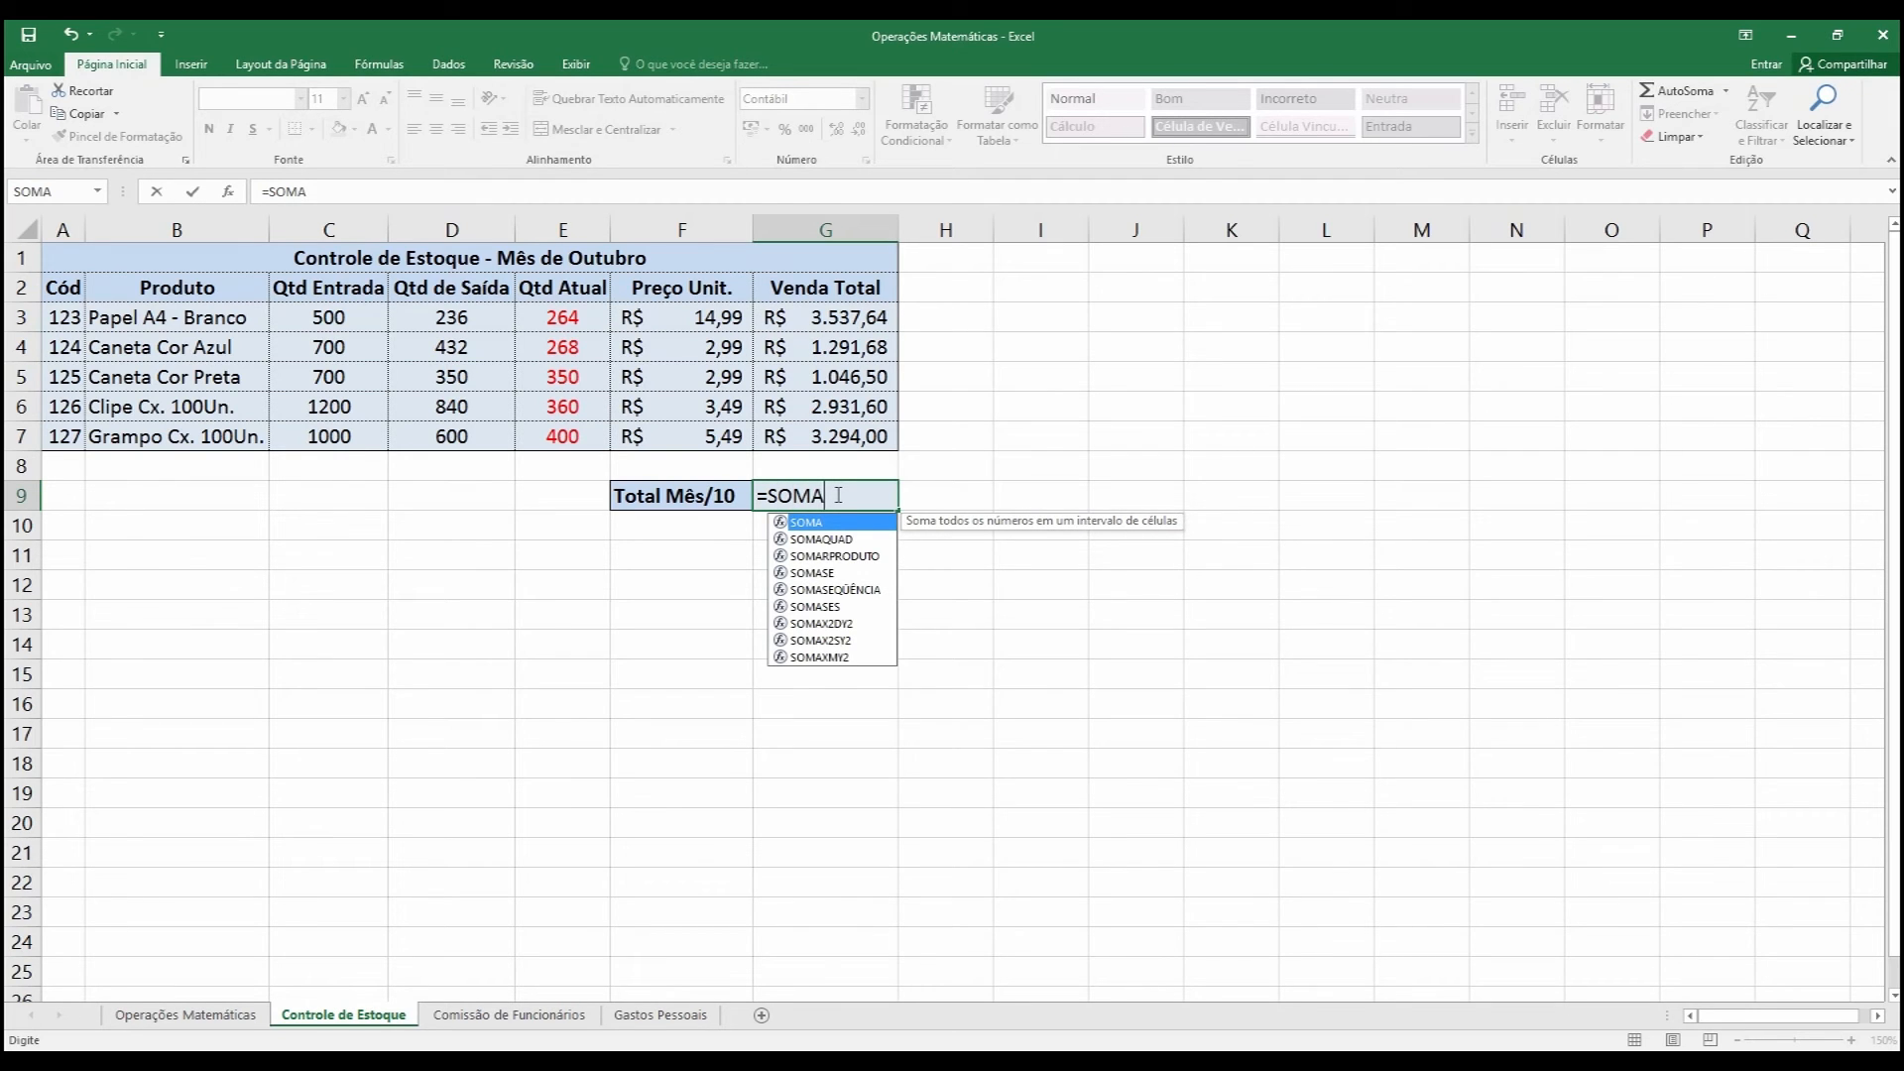
text(()
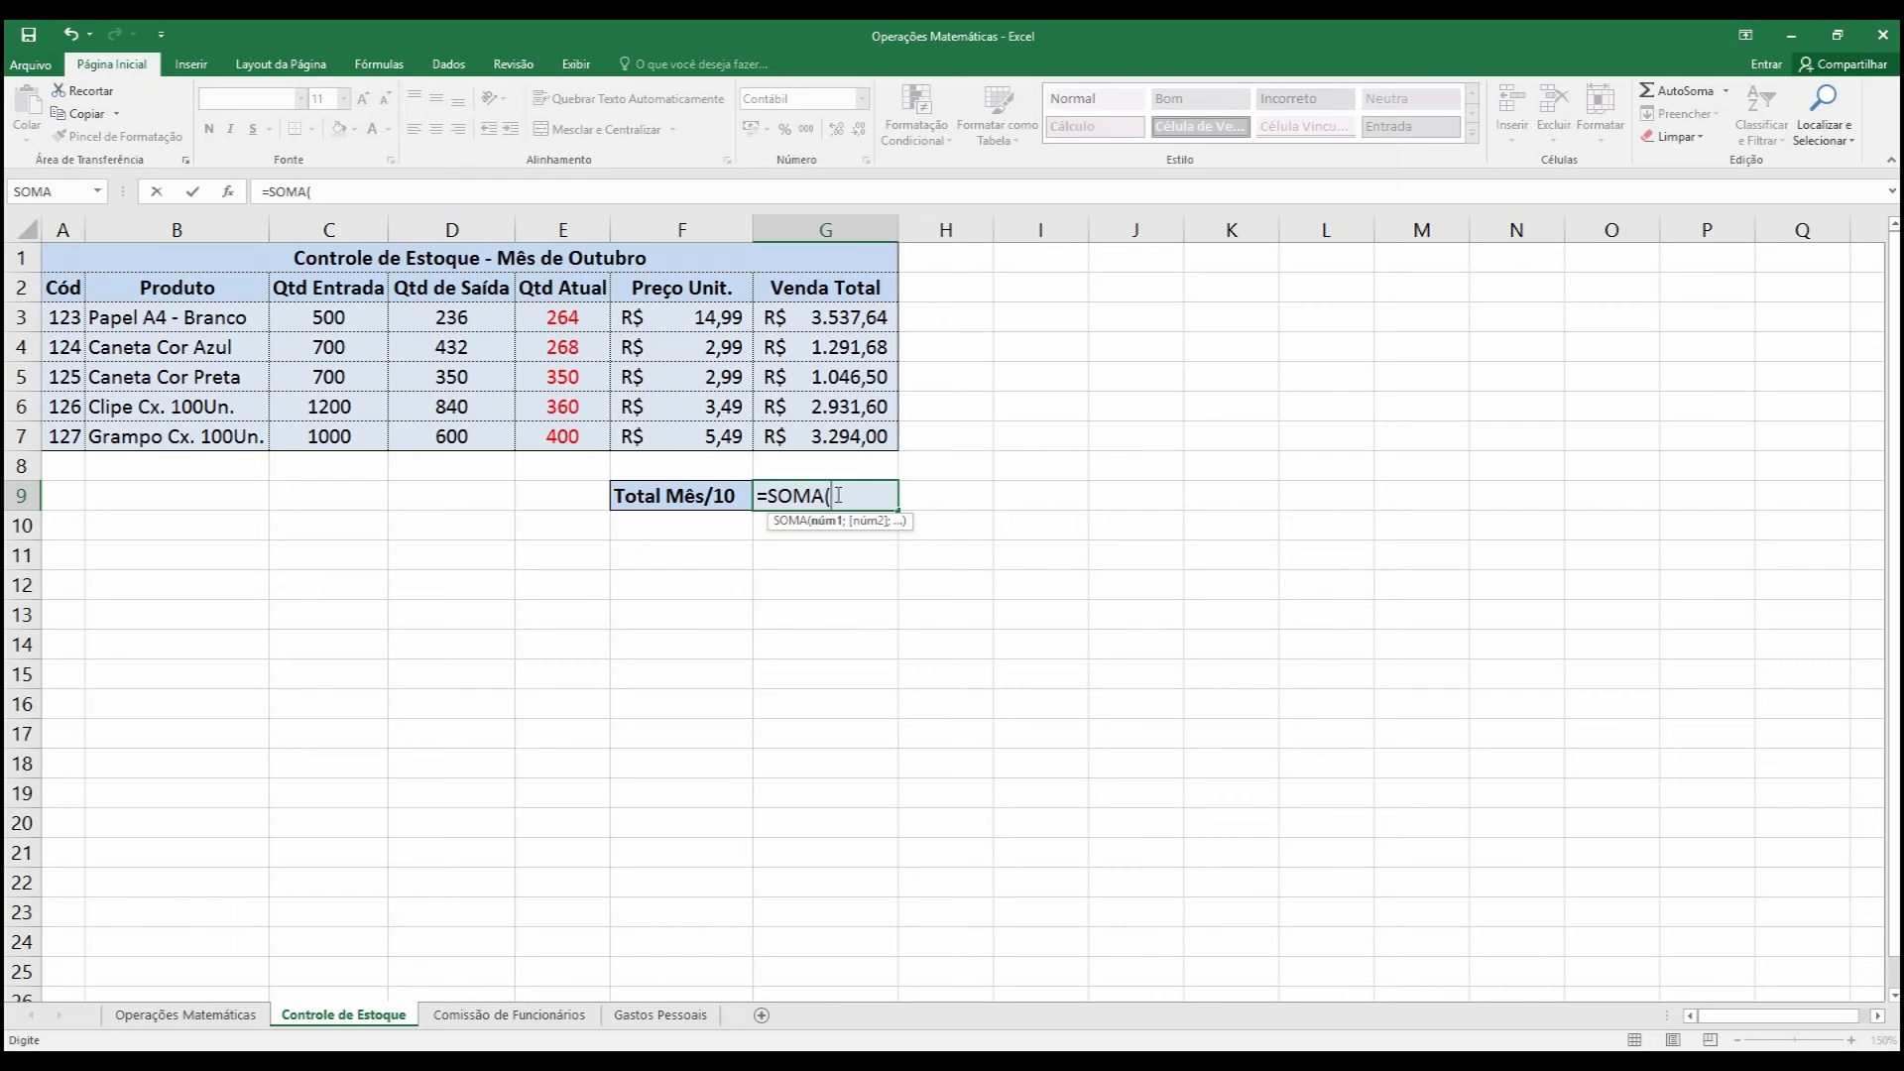
Shorten the formula in G9 to =S again and insert SOMA from the list of suggested functions.
key(BackSpace)
key(BackSpace)
key(BackSpace)
key(BackSpace)
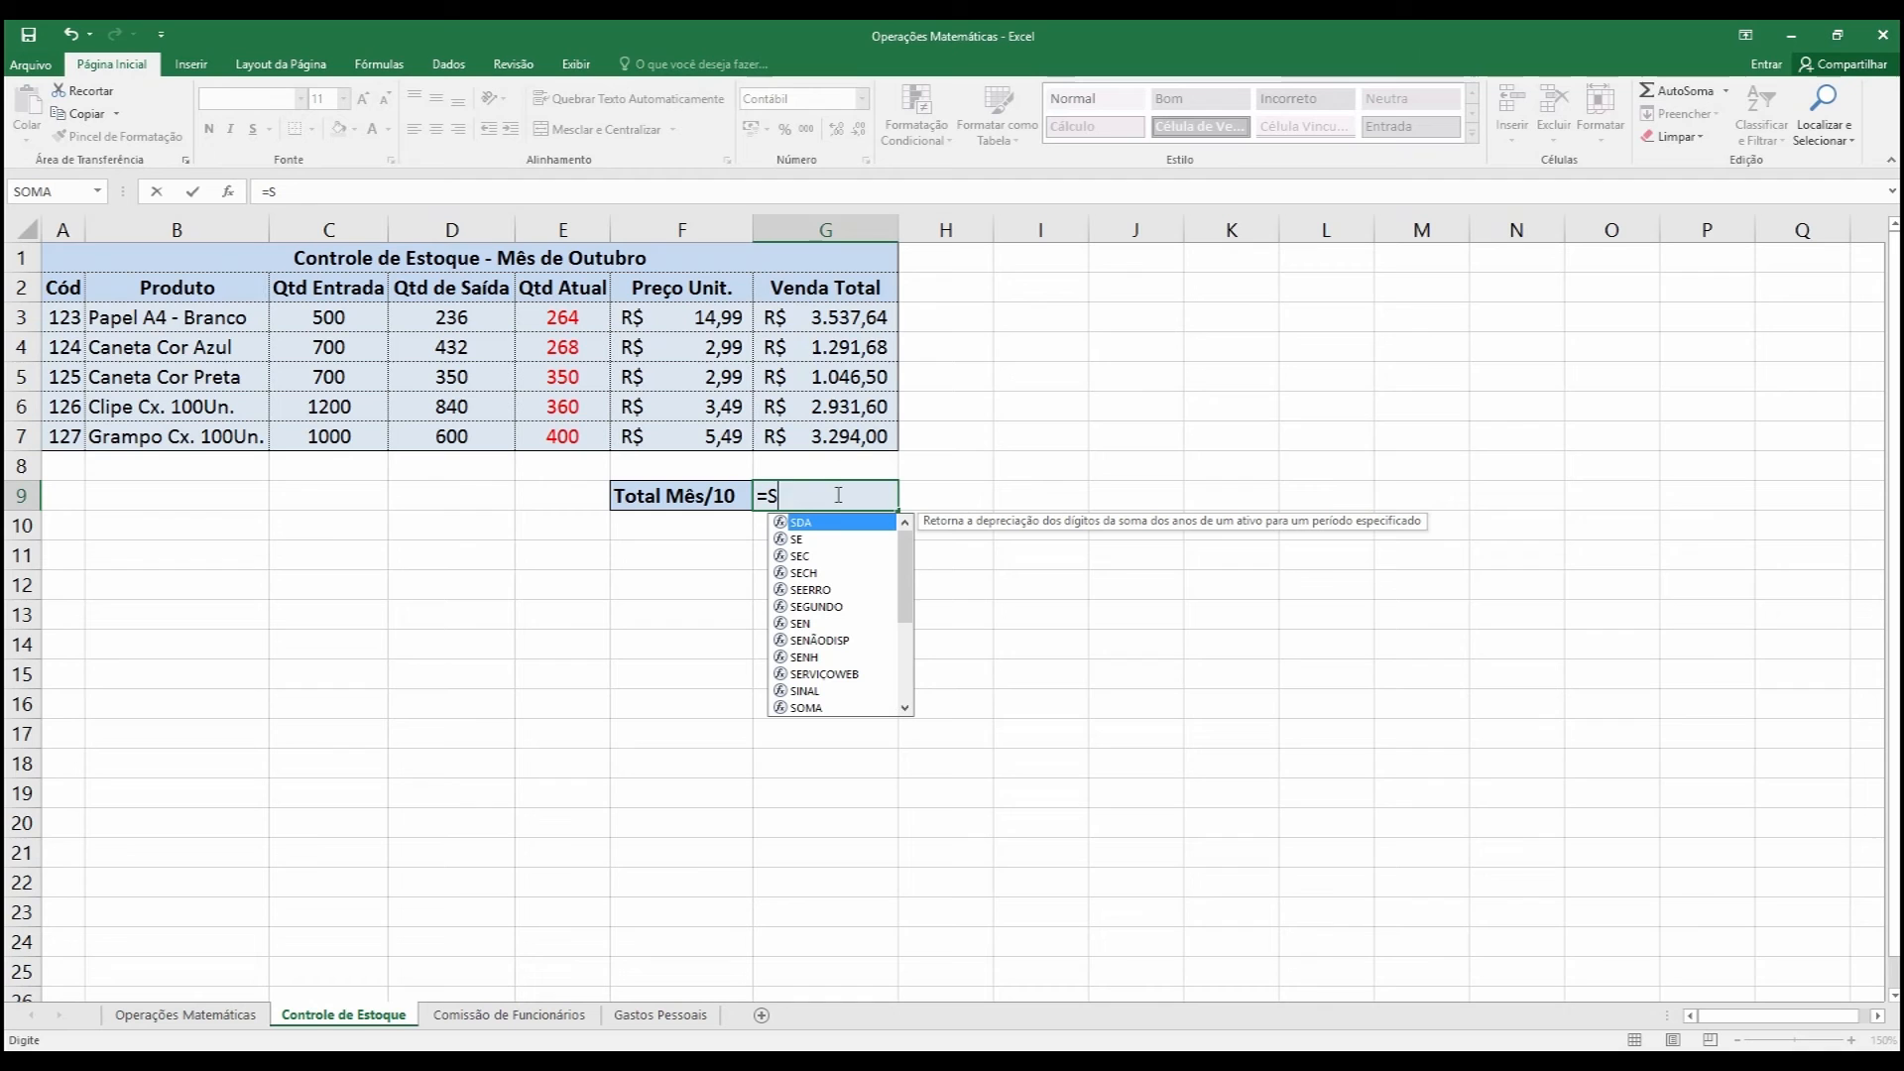
key(Down)
key(Down)
key(Down)
key(Down)
key(Down)
key(Down)
key(Down)
key(Down)
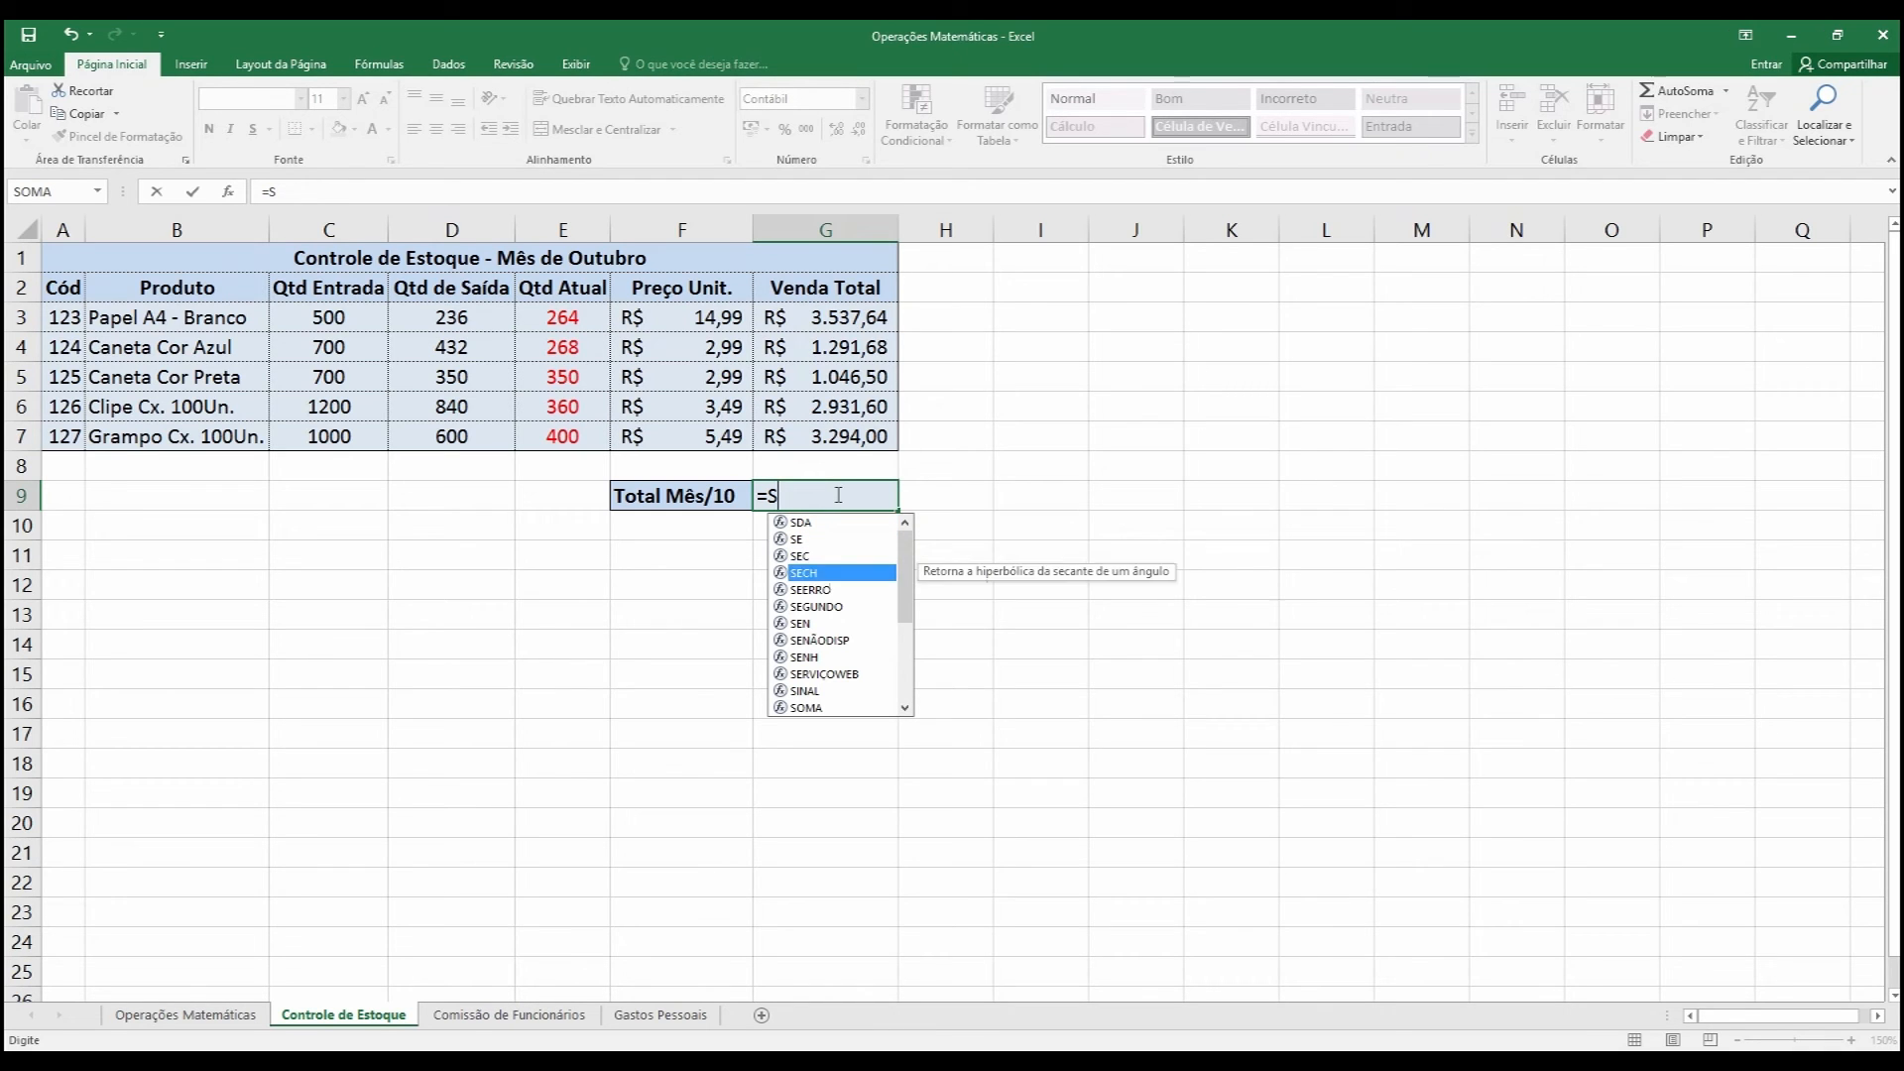
key(Down)
key(Down)
key(Down)
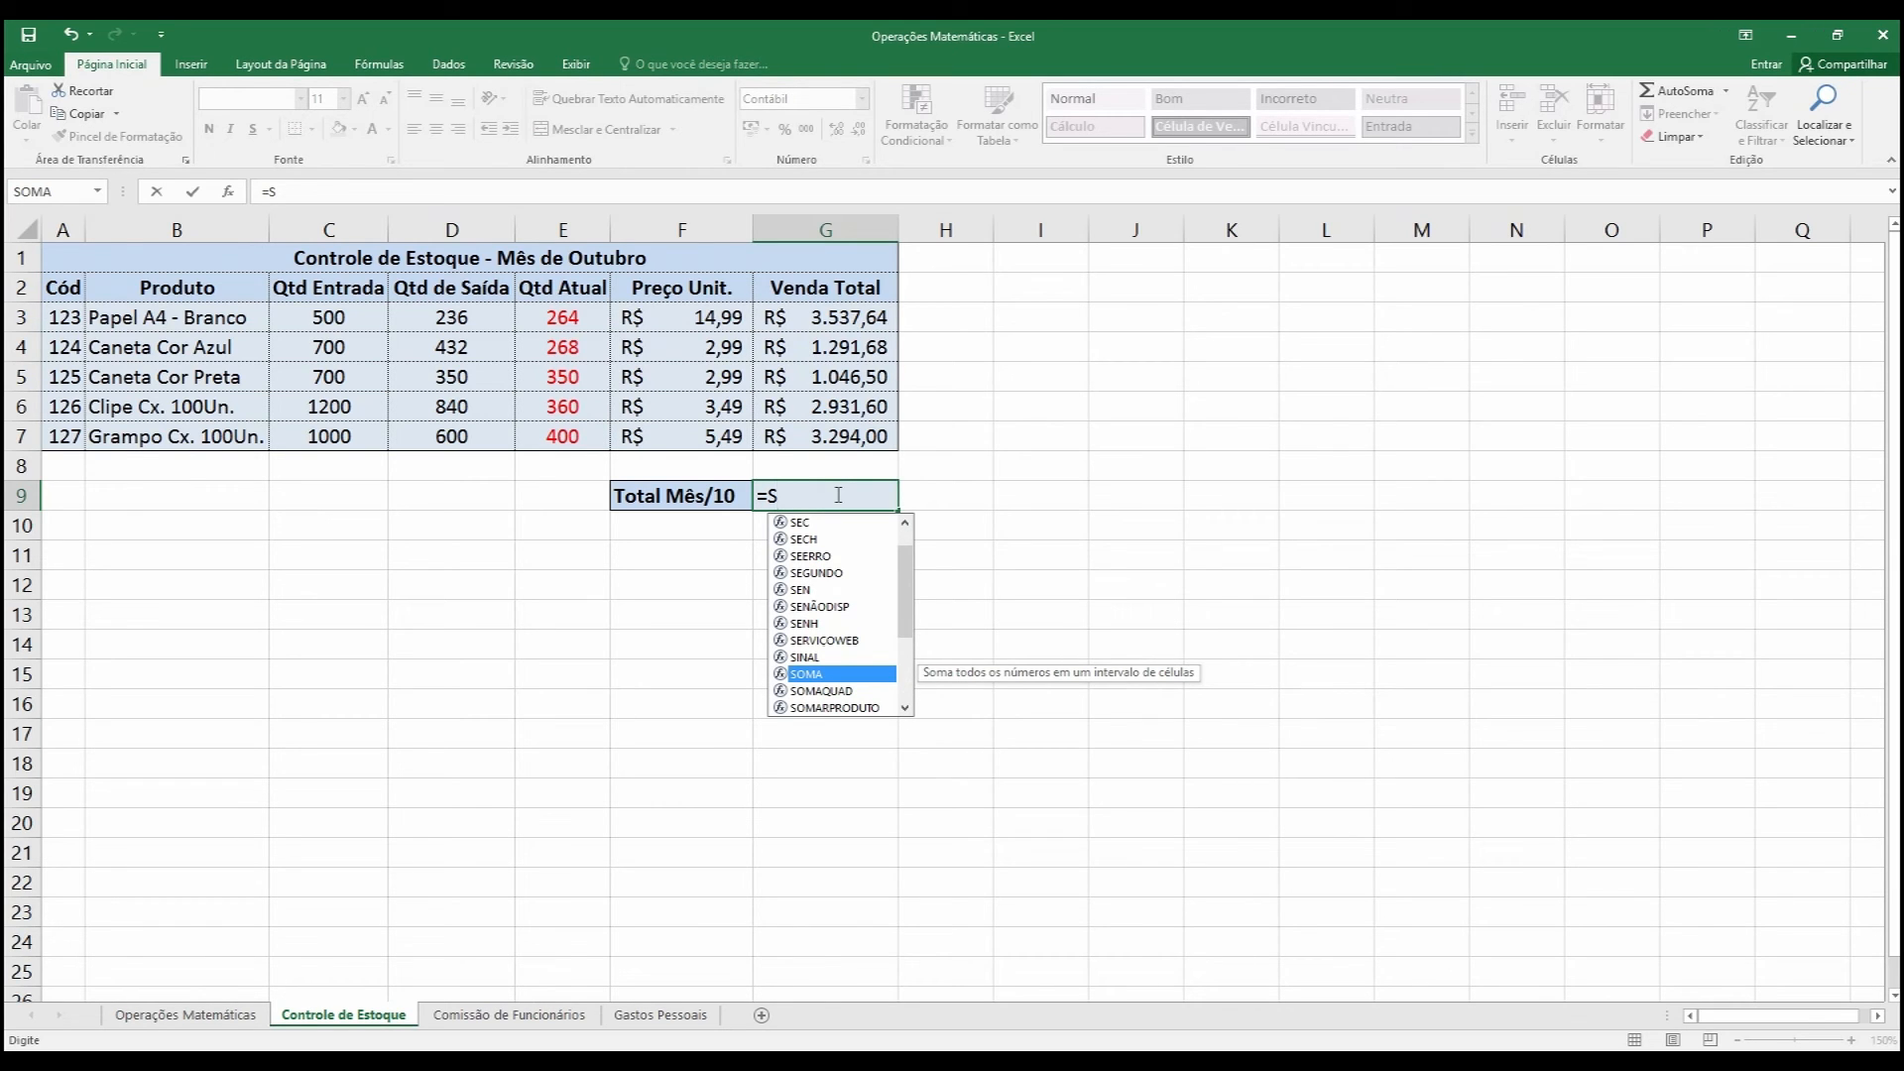
key(Tab)
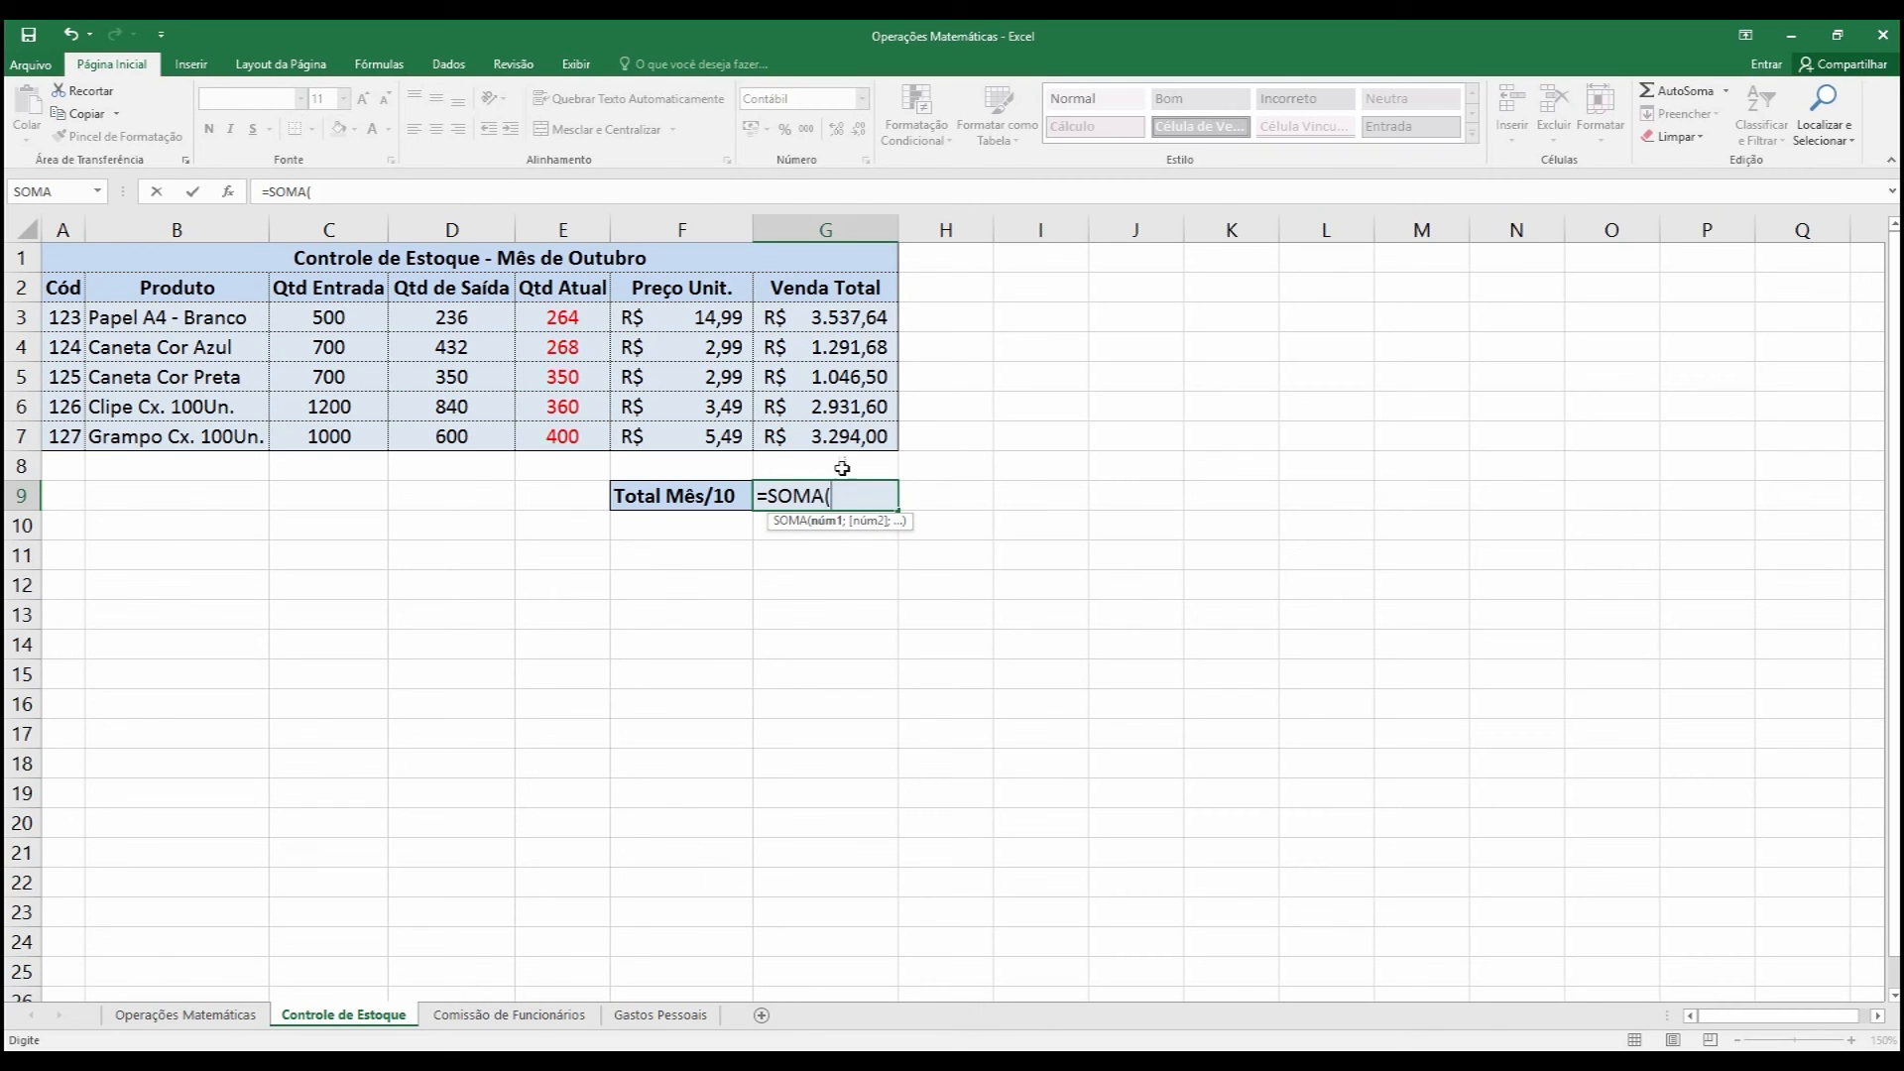
Complete the Total Mês/10 formula in G9 as =SOMA(G3:G7) and check it.
click(831, 316)
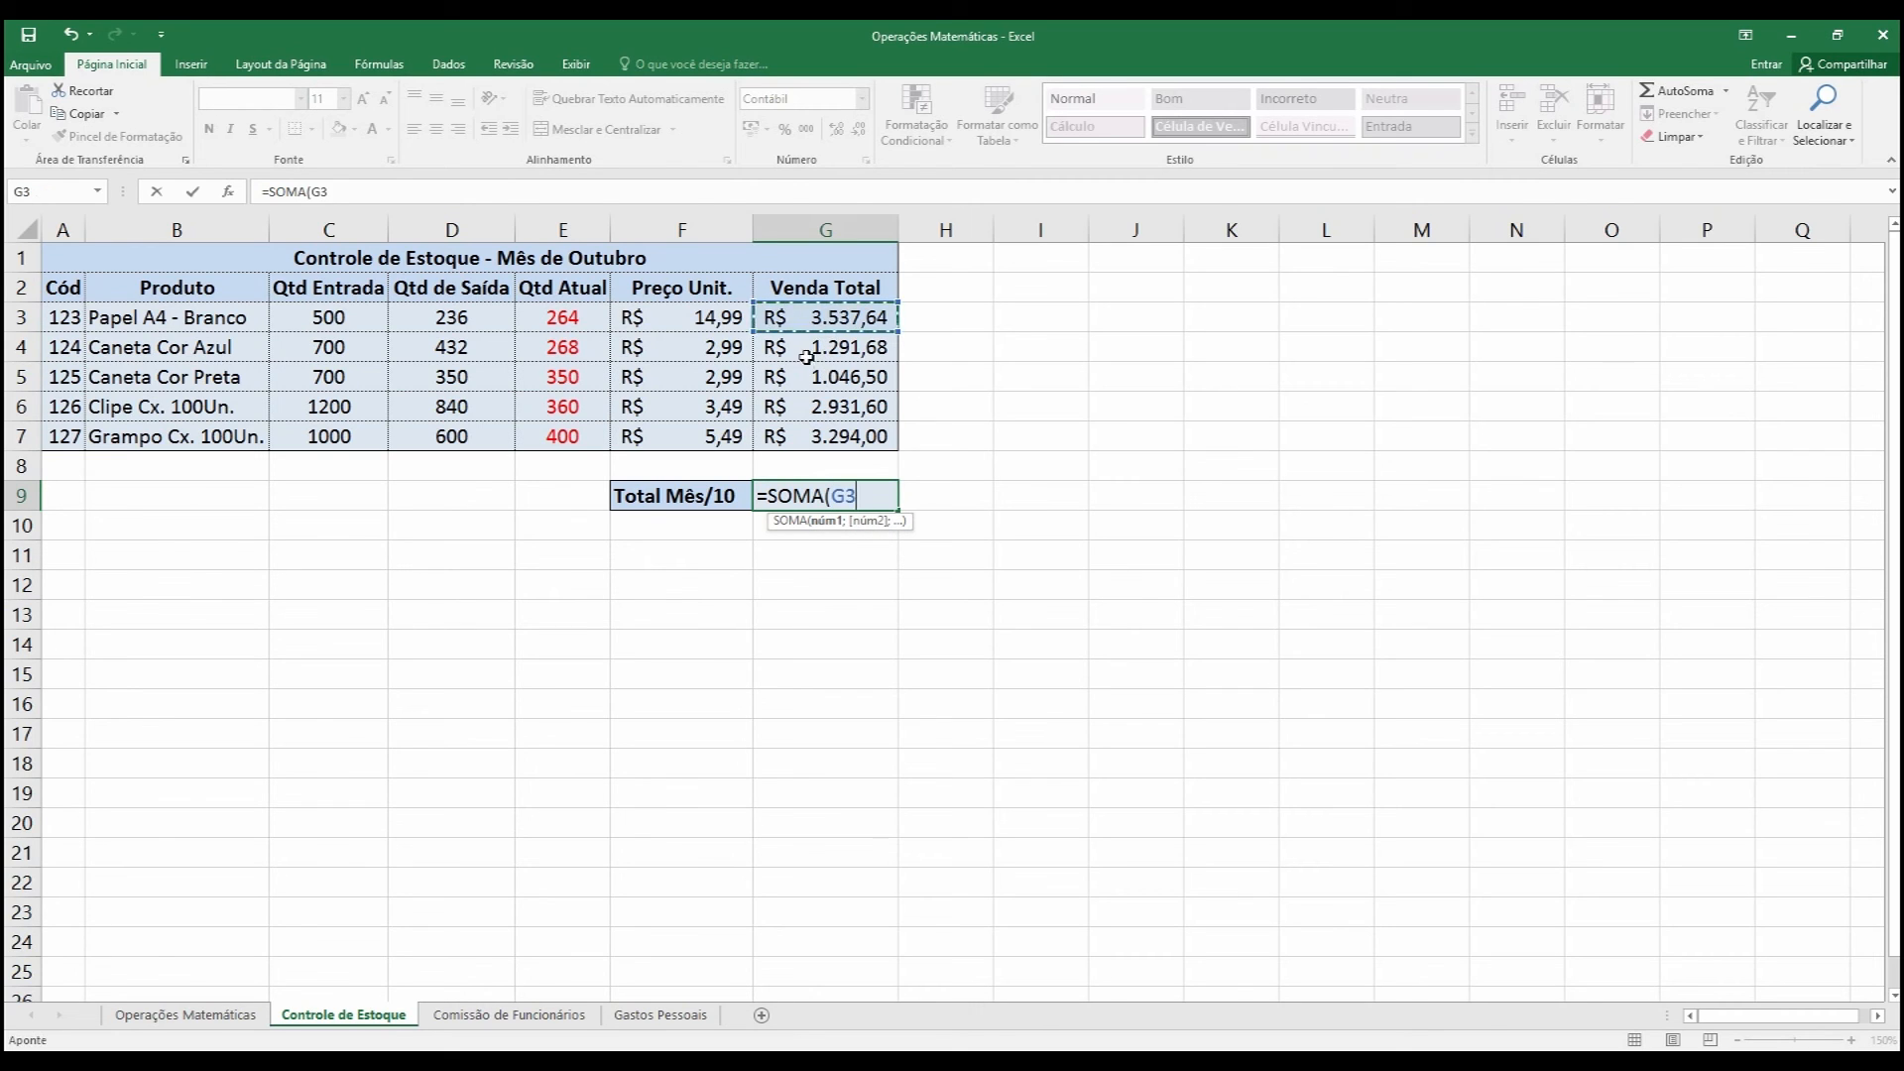
drag(828, 311, 836, 436)
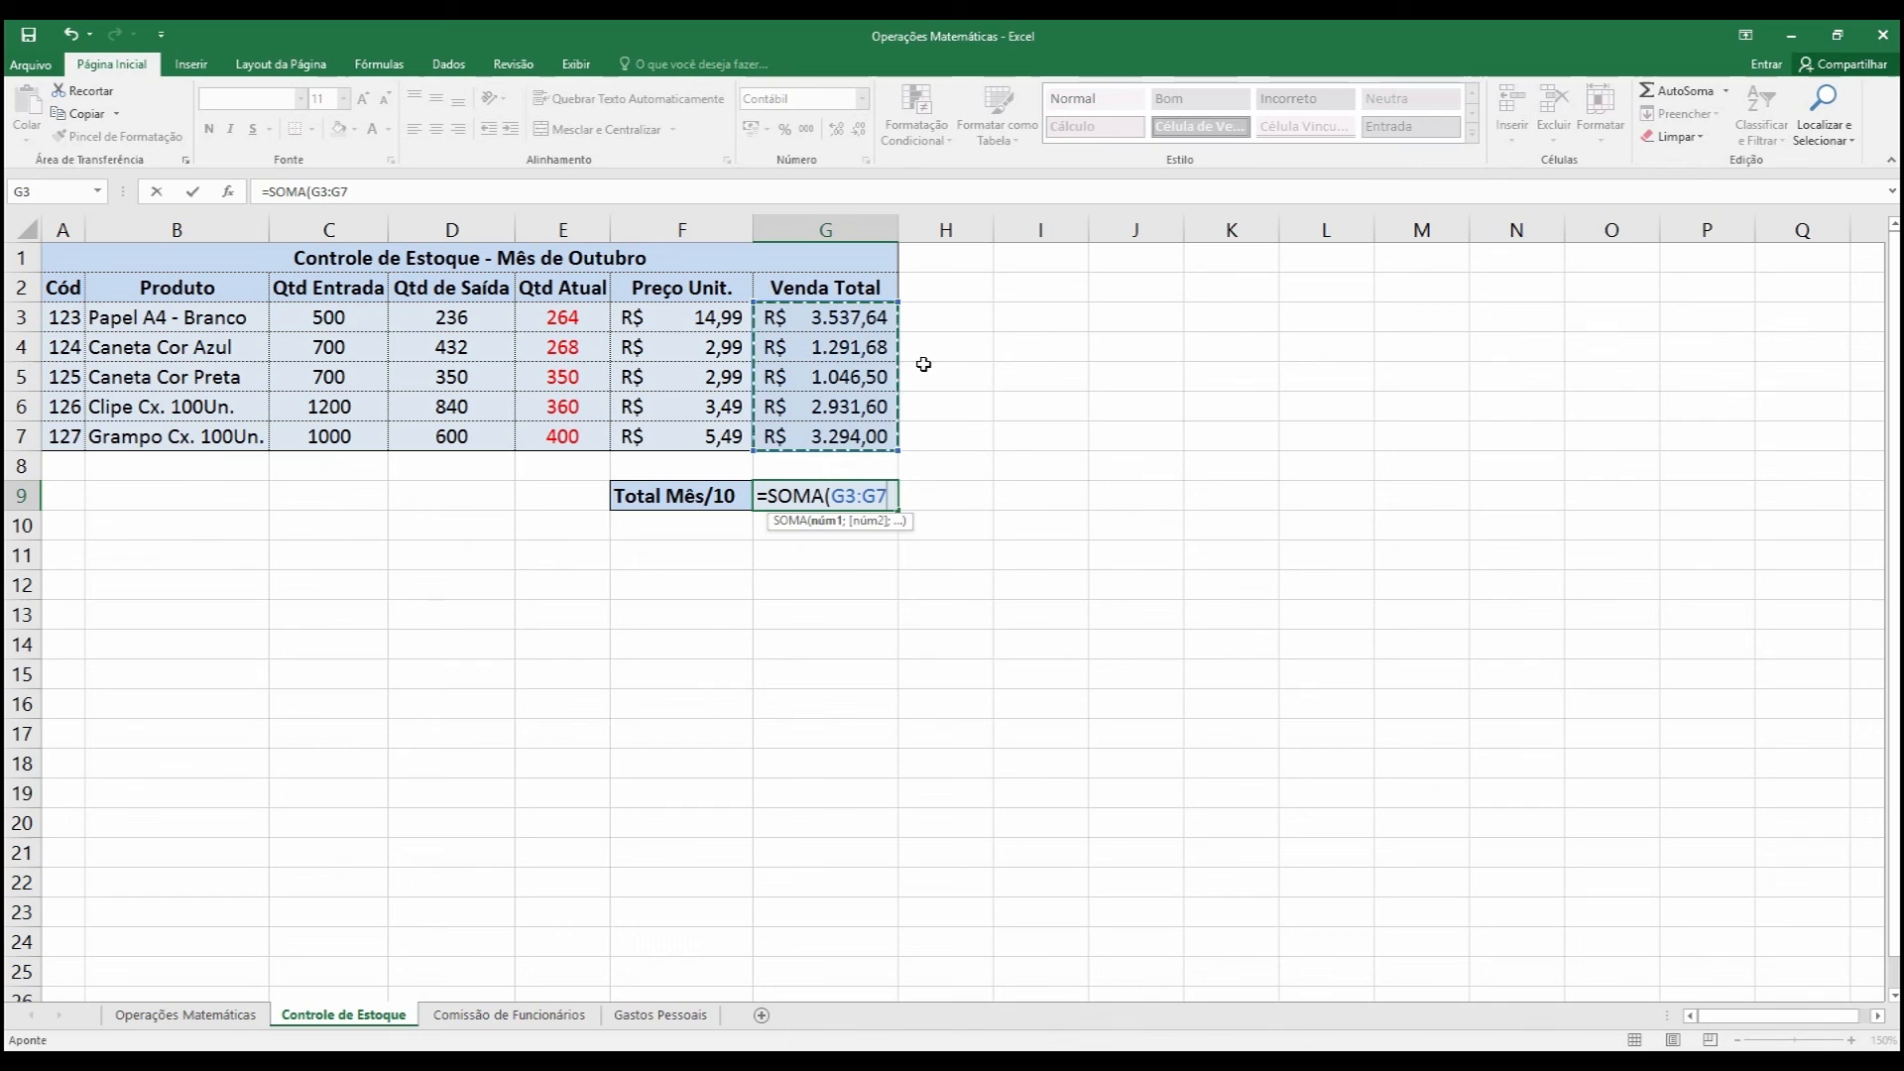
text())
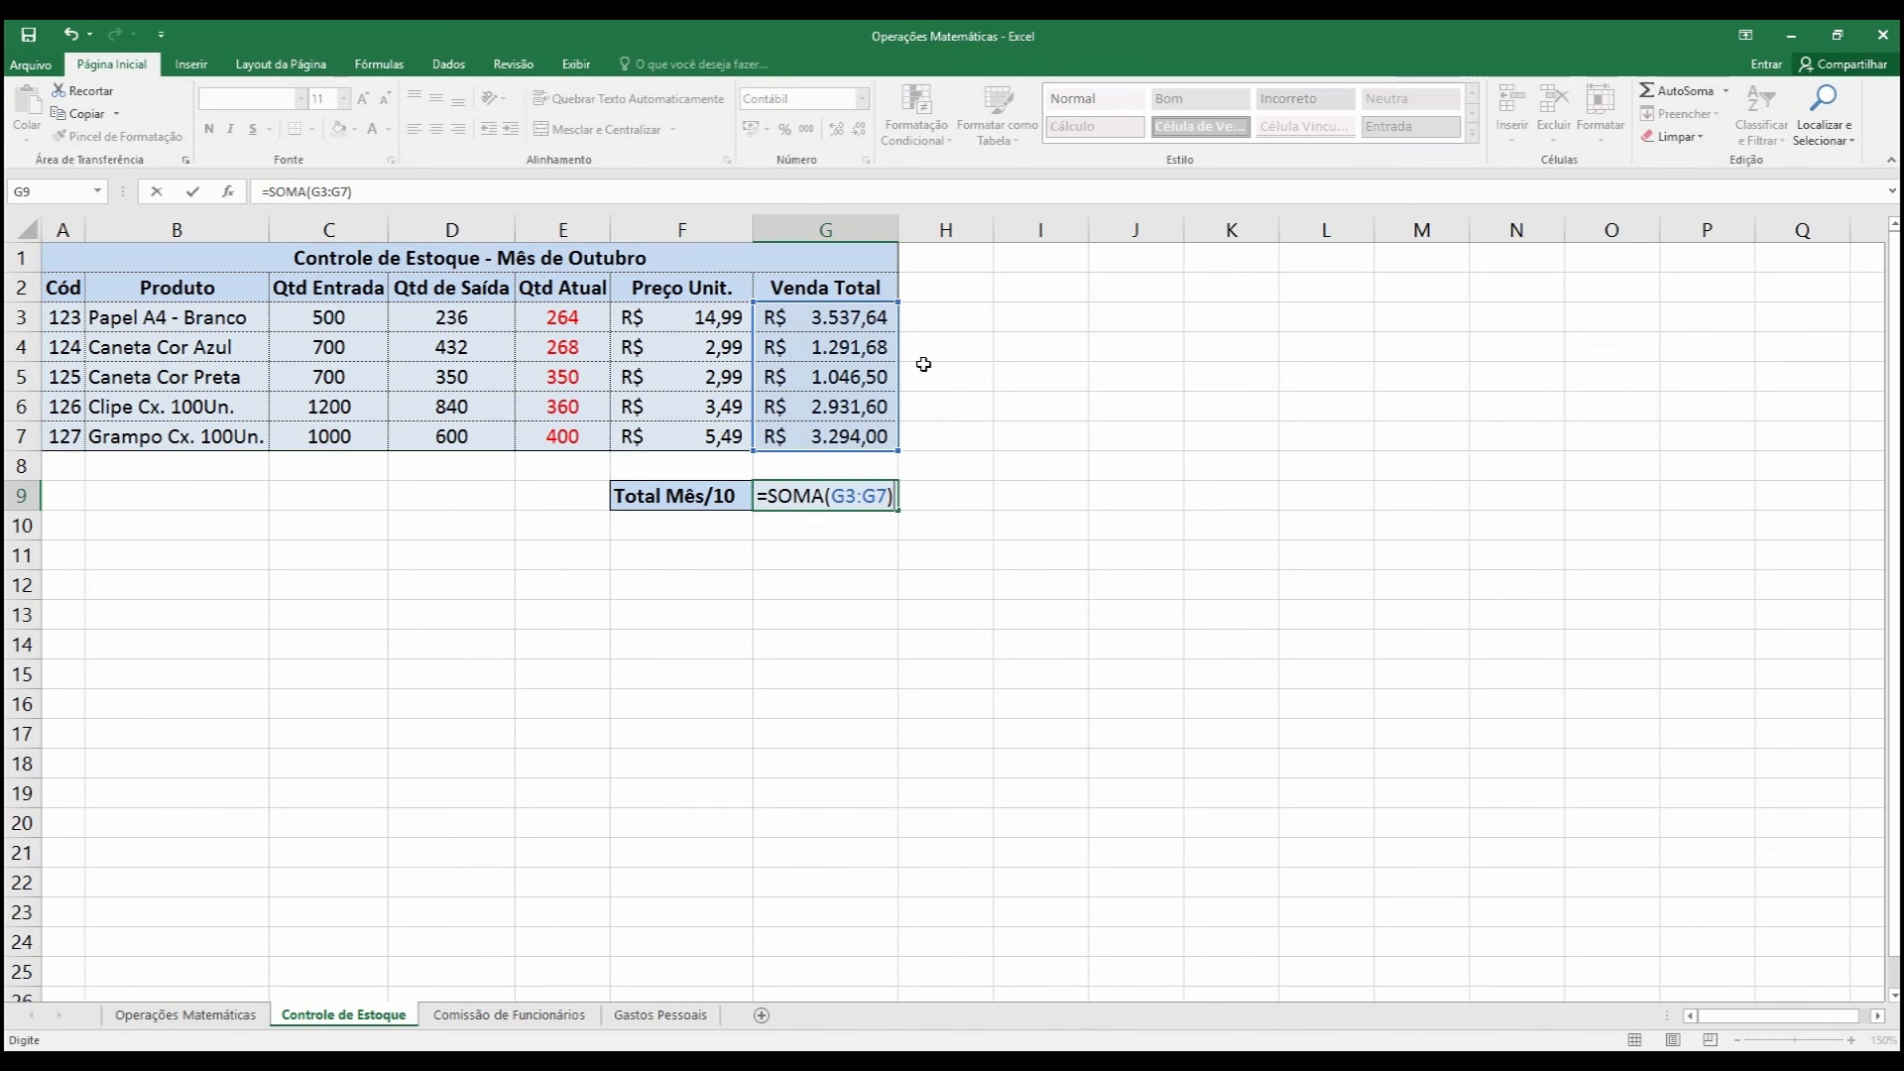
key(Return)
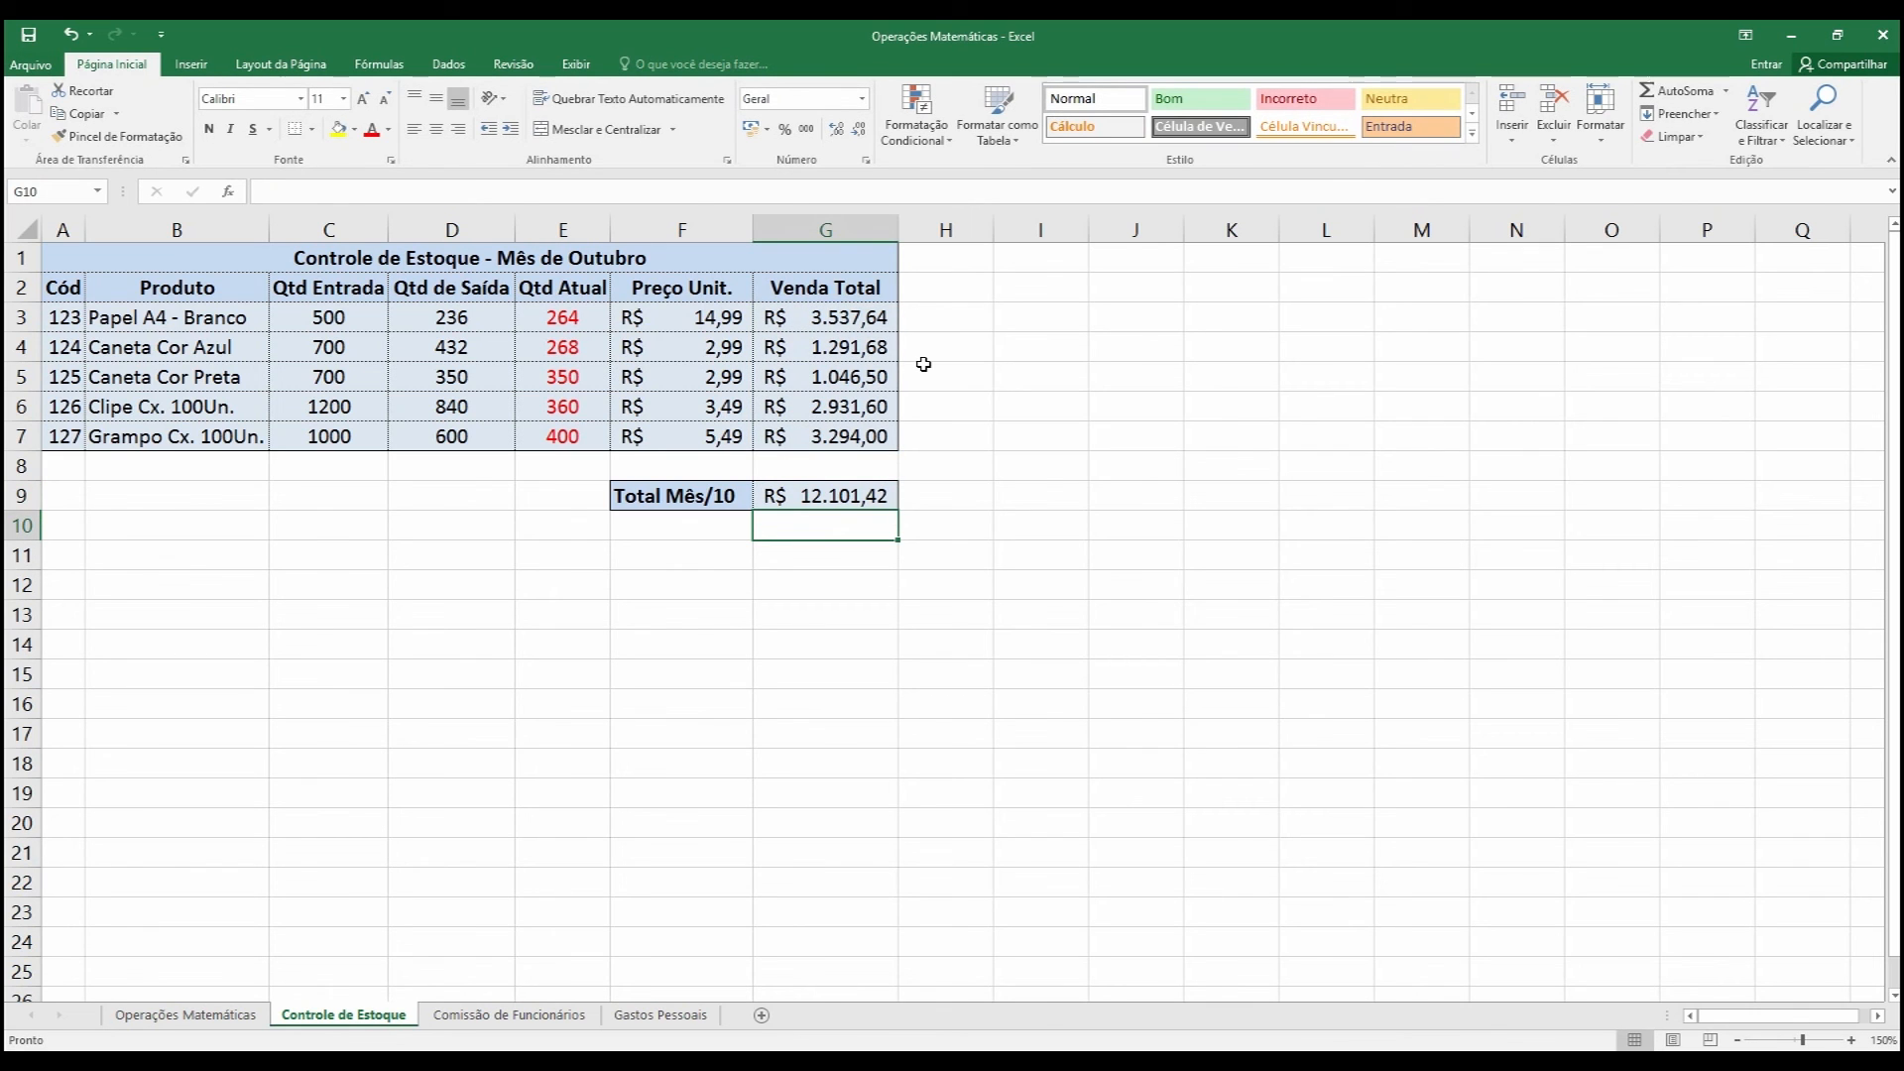
click(873, 502)
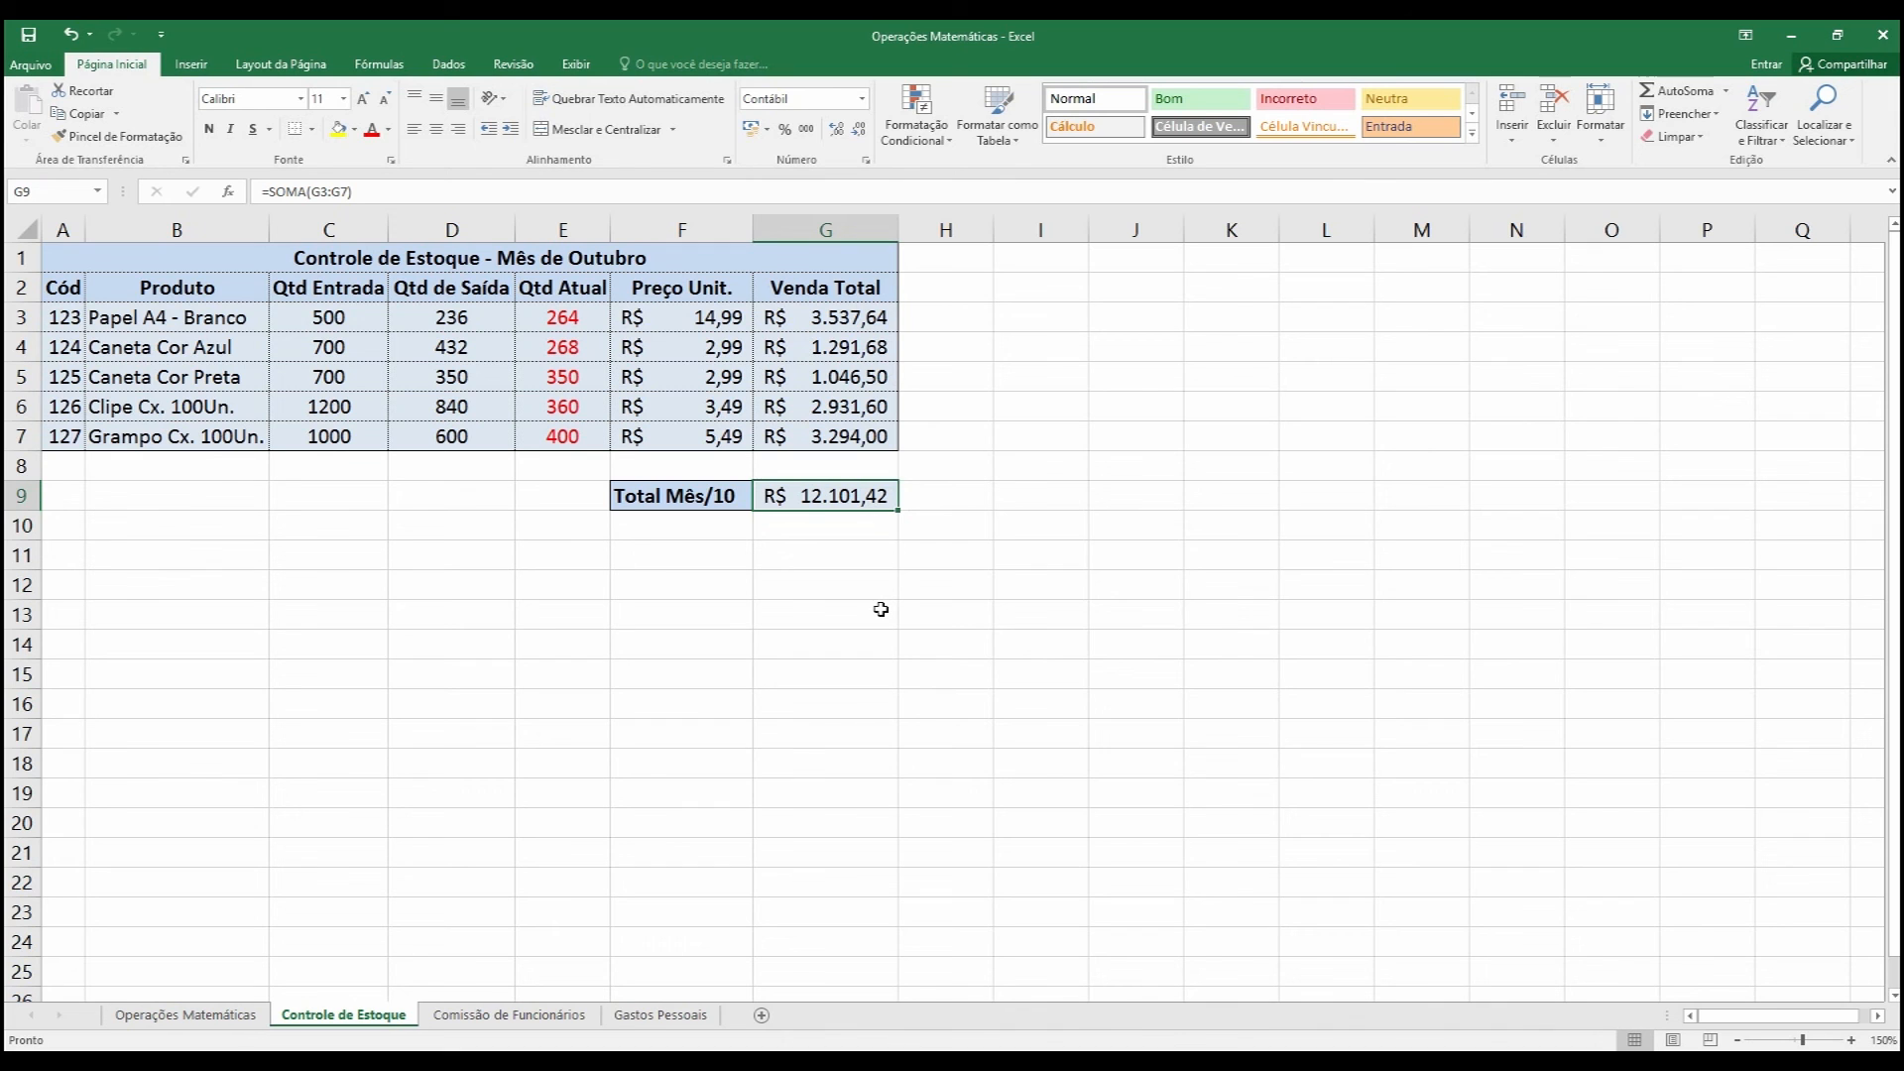
click(76, 530)
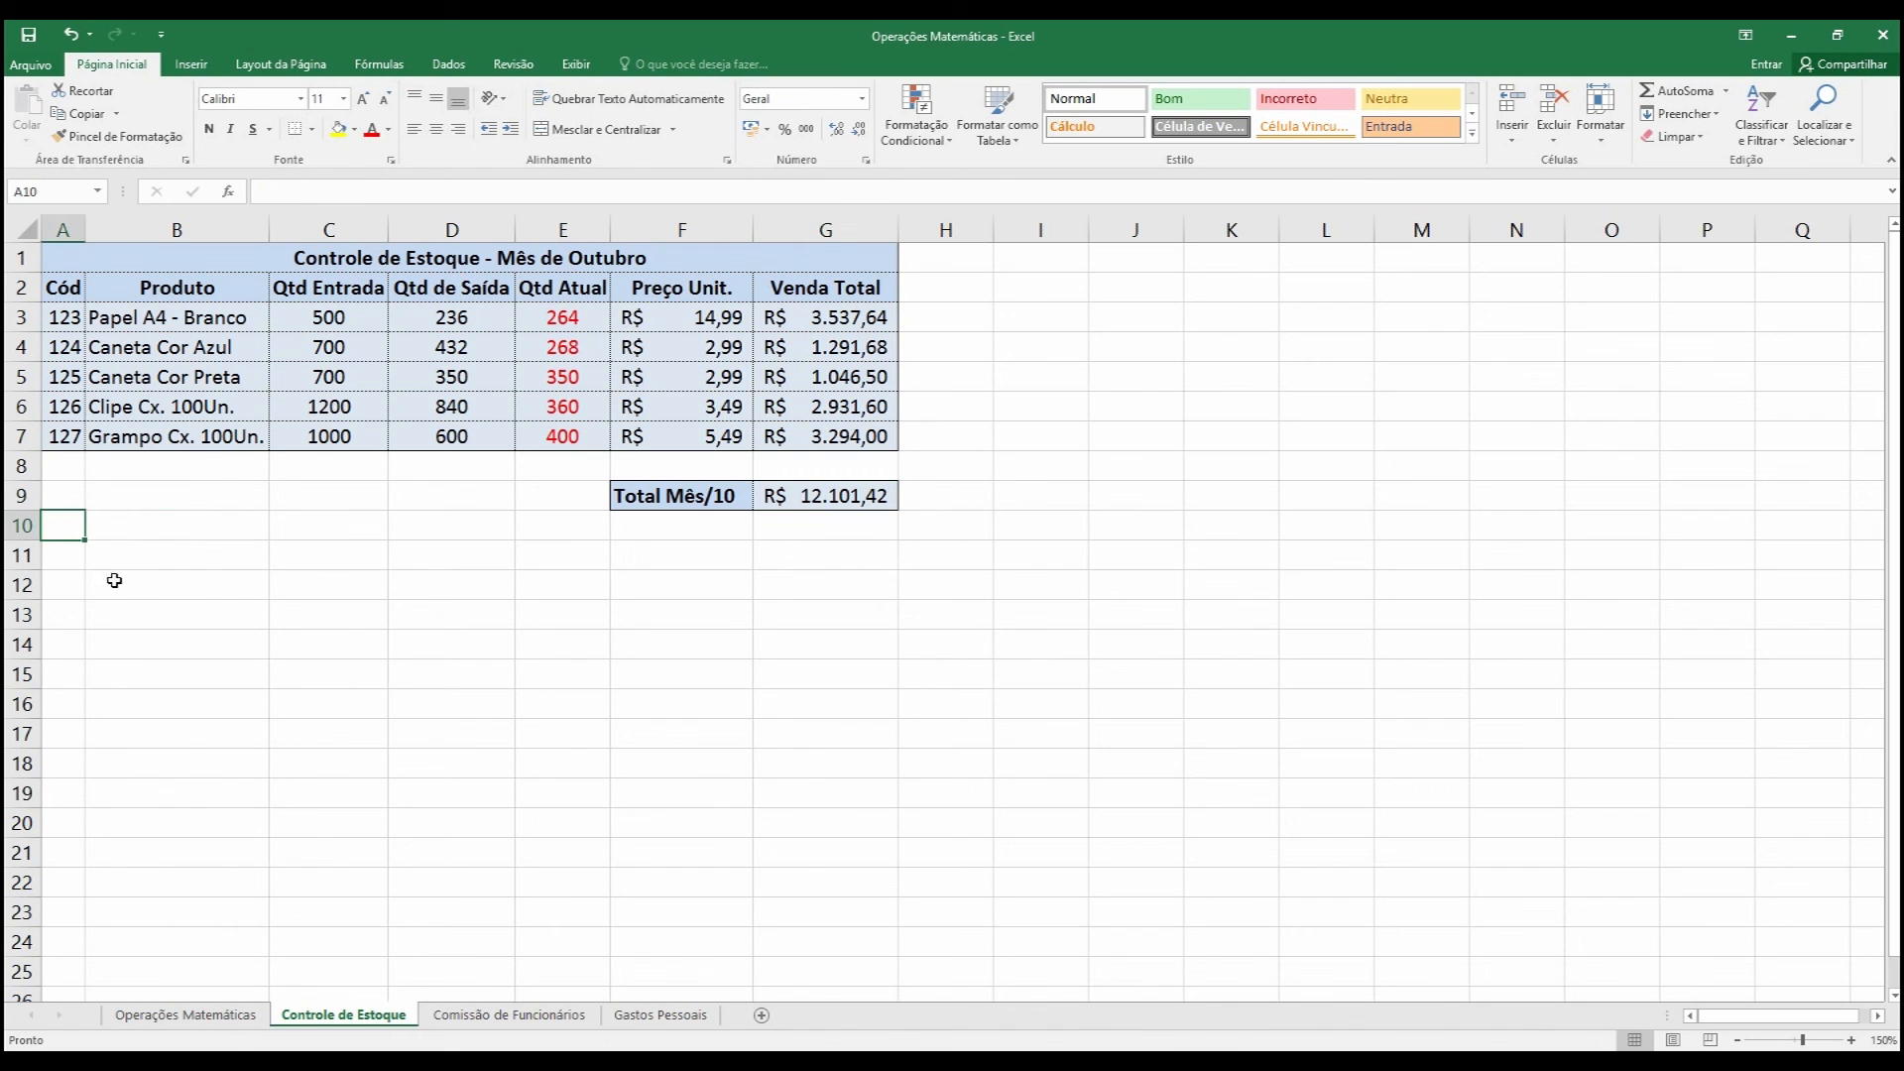